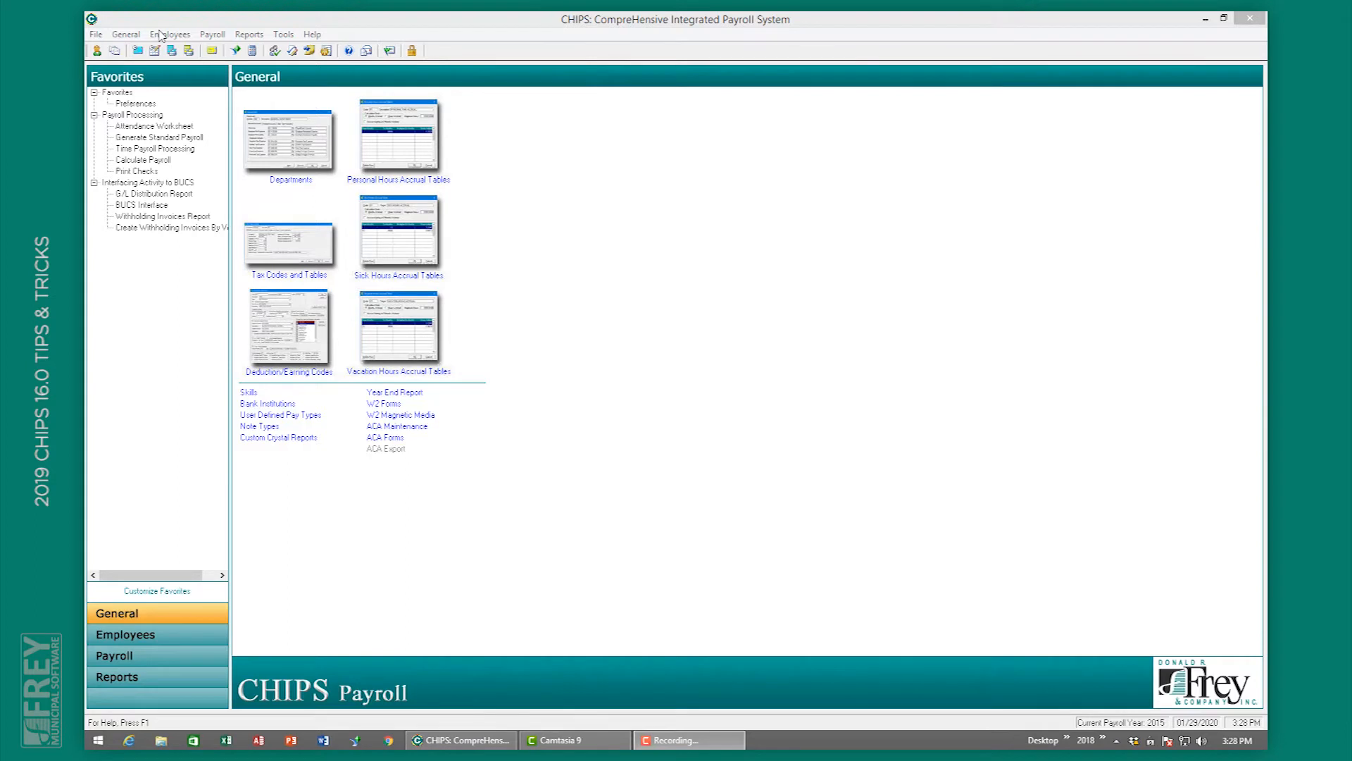
# - Try out the global Add Employee Deductions/Earnings form with the 401K code (RT1), and cancel without applying it
pyautogui.click(162, 35)
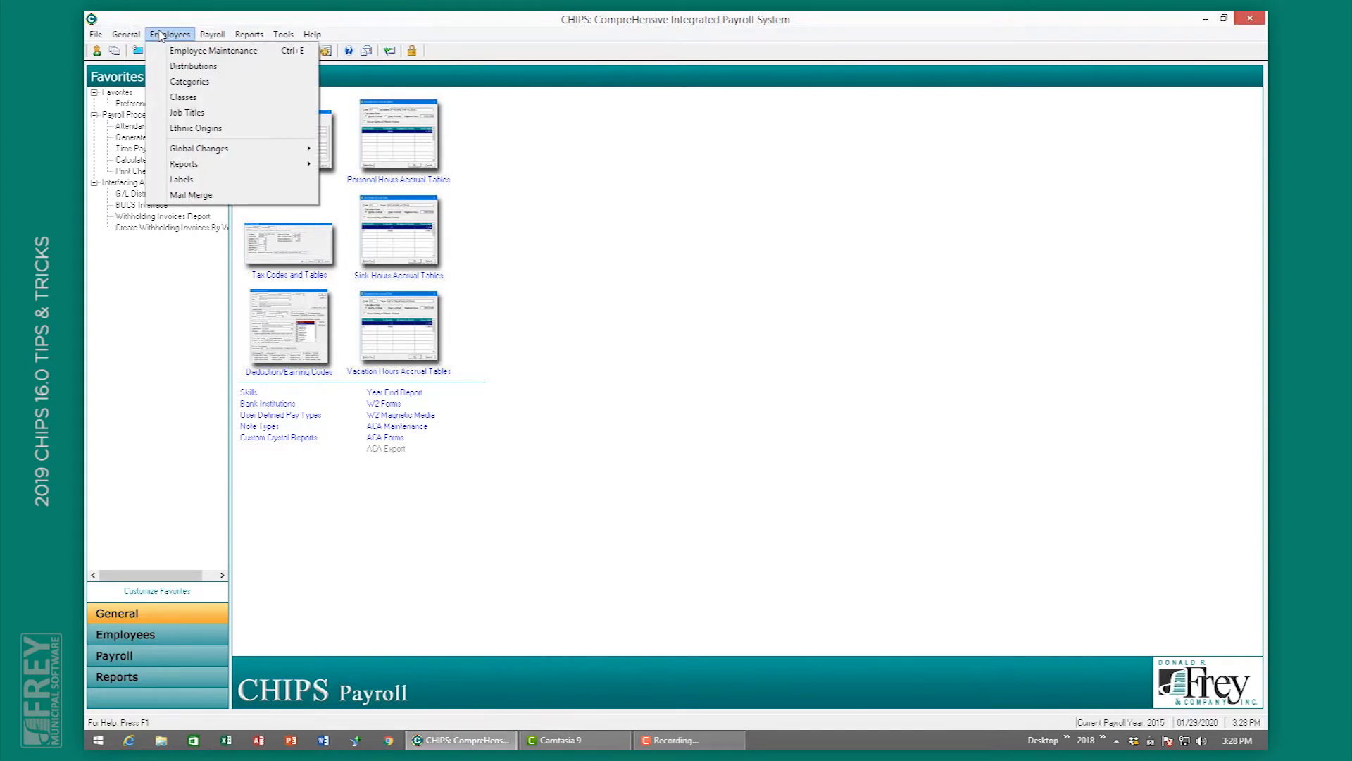
pyautogui.moveTo(247, 147)
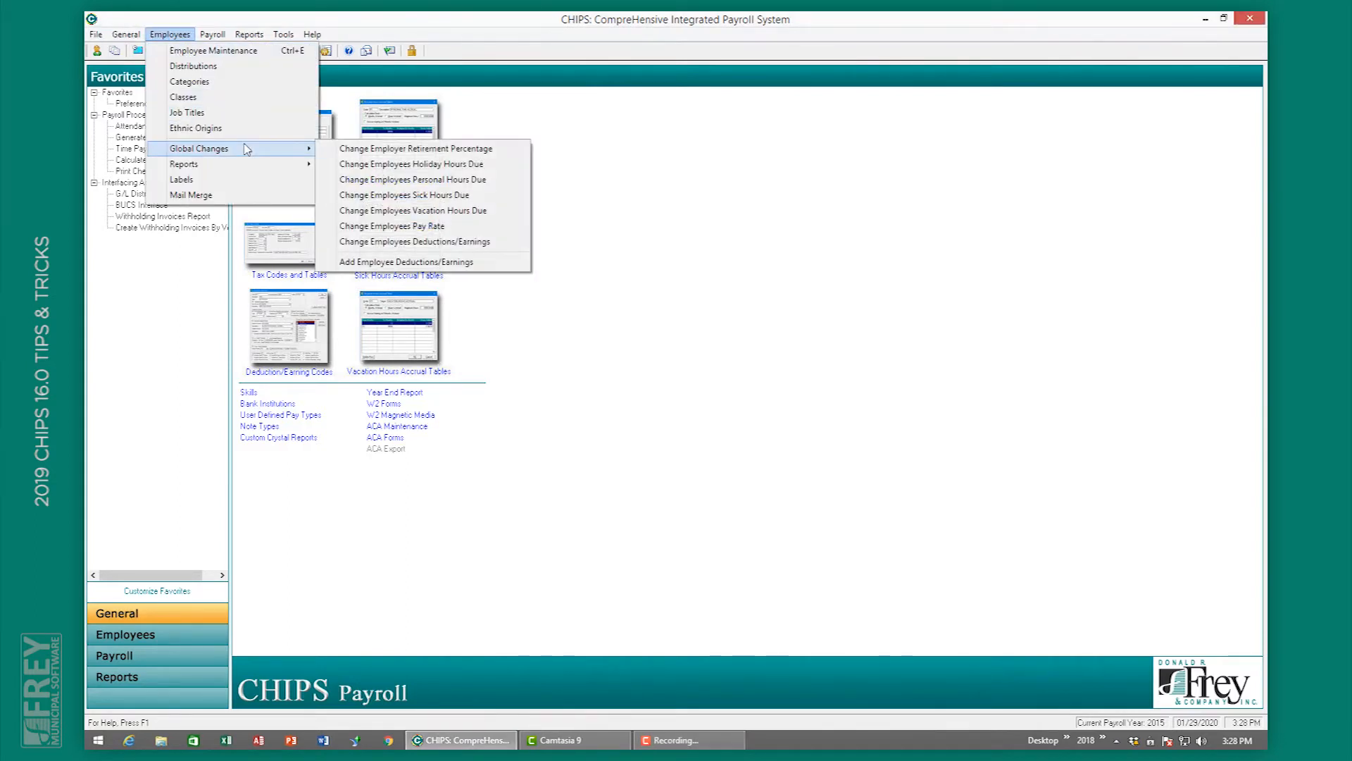
pyautogui.click(427, 262)
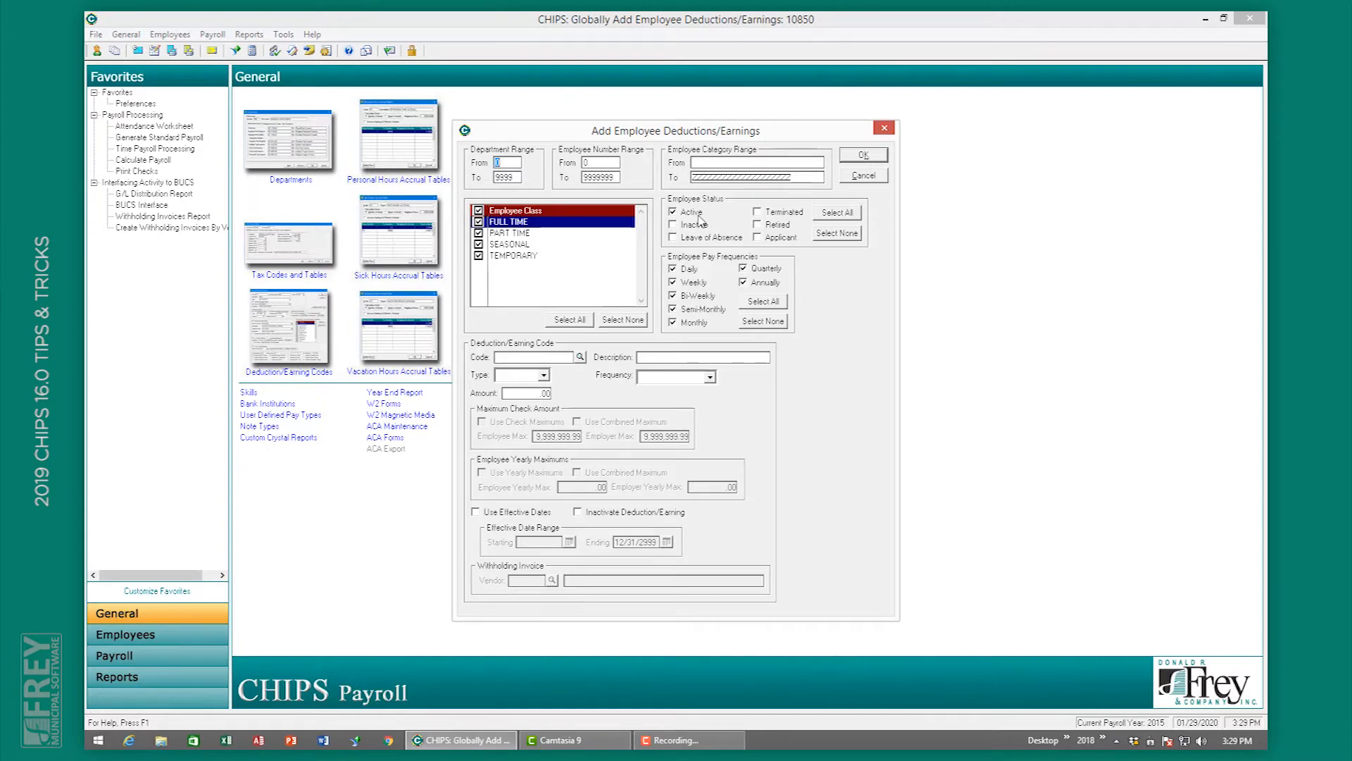
pyautogui.click(581, 360)
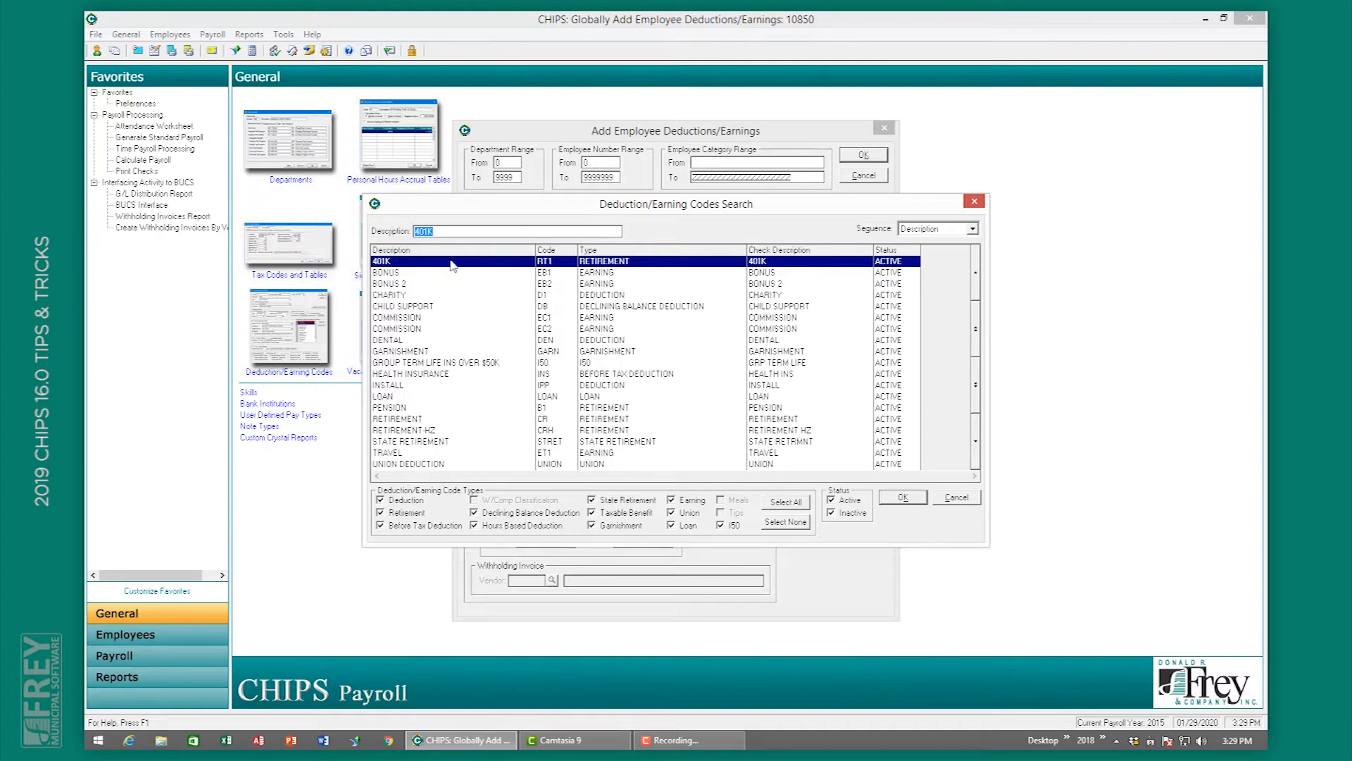
pyautogui.doubleClick(451, 262)
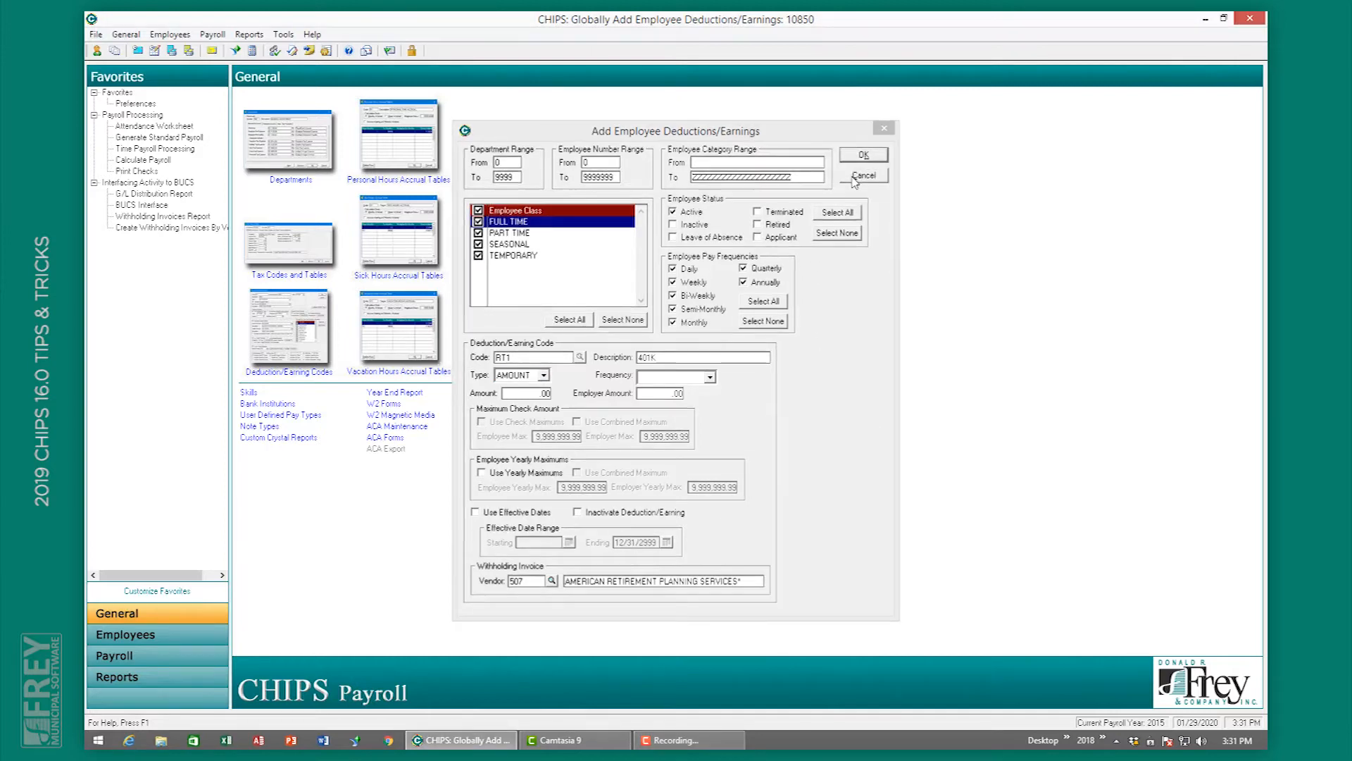
pyautogui.click(860, 175)
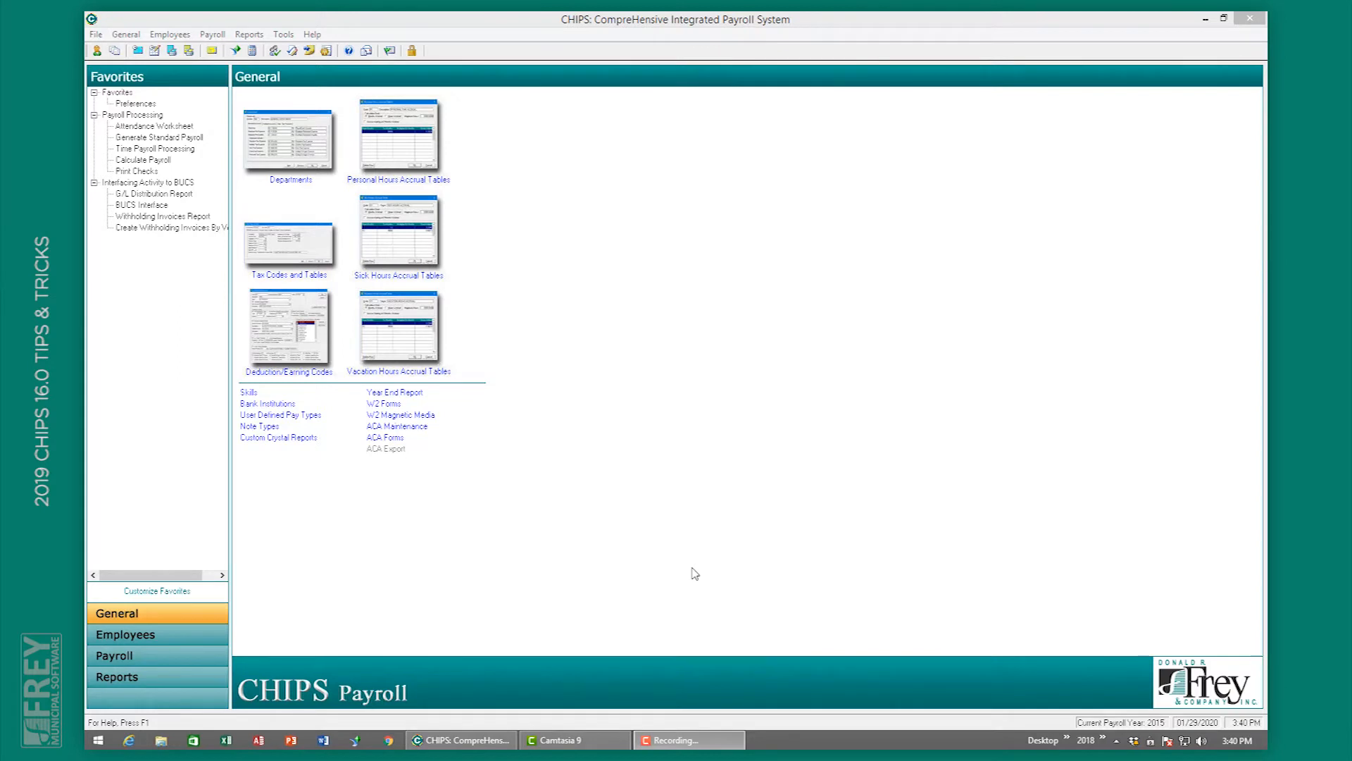
# - Try out the Purge History options with the date range by check date and the report sequence by number, and cancel the purge
pyautogui.click(94, 36)
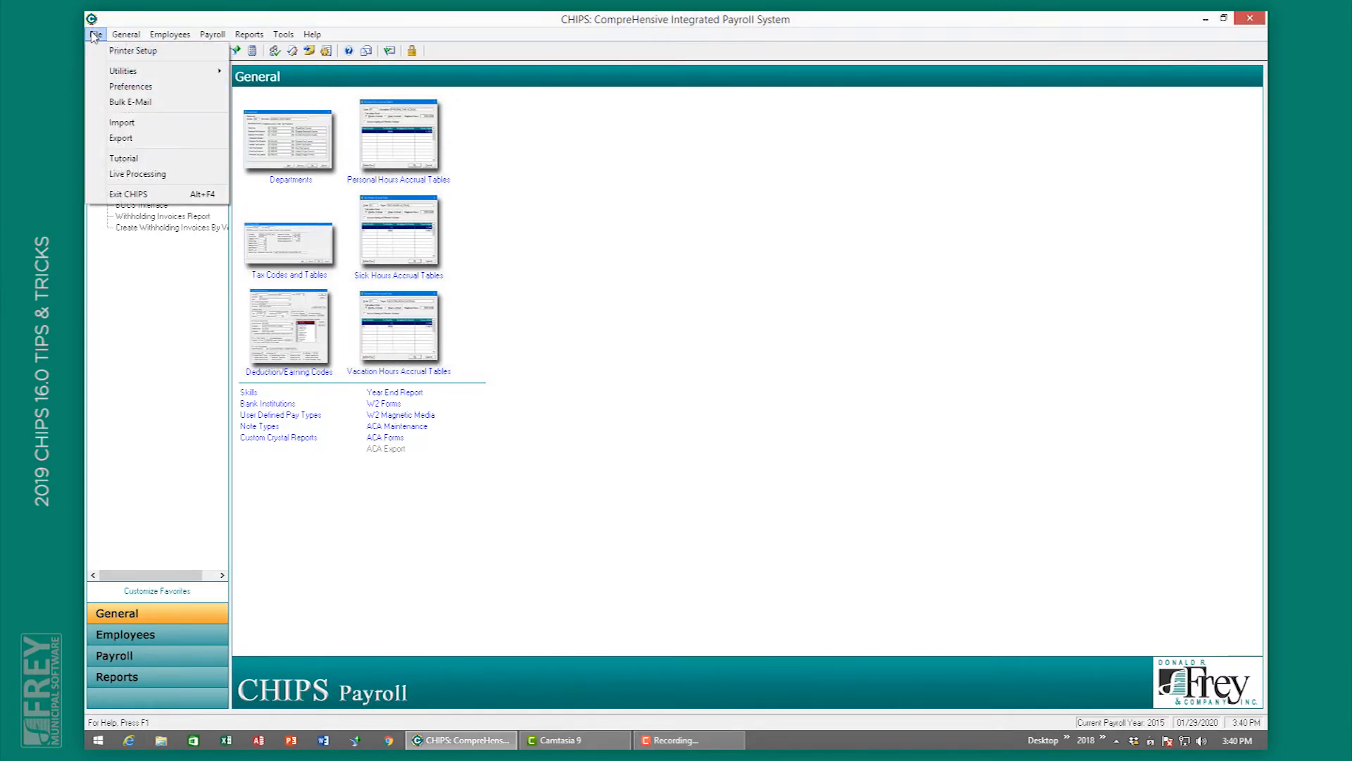
pyautogui.moveTo(127, 74)
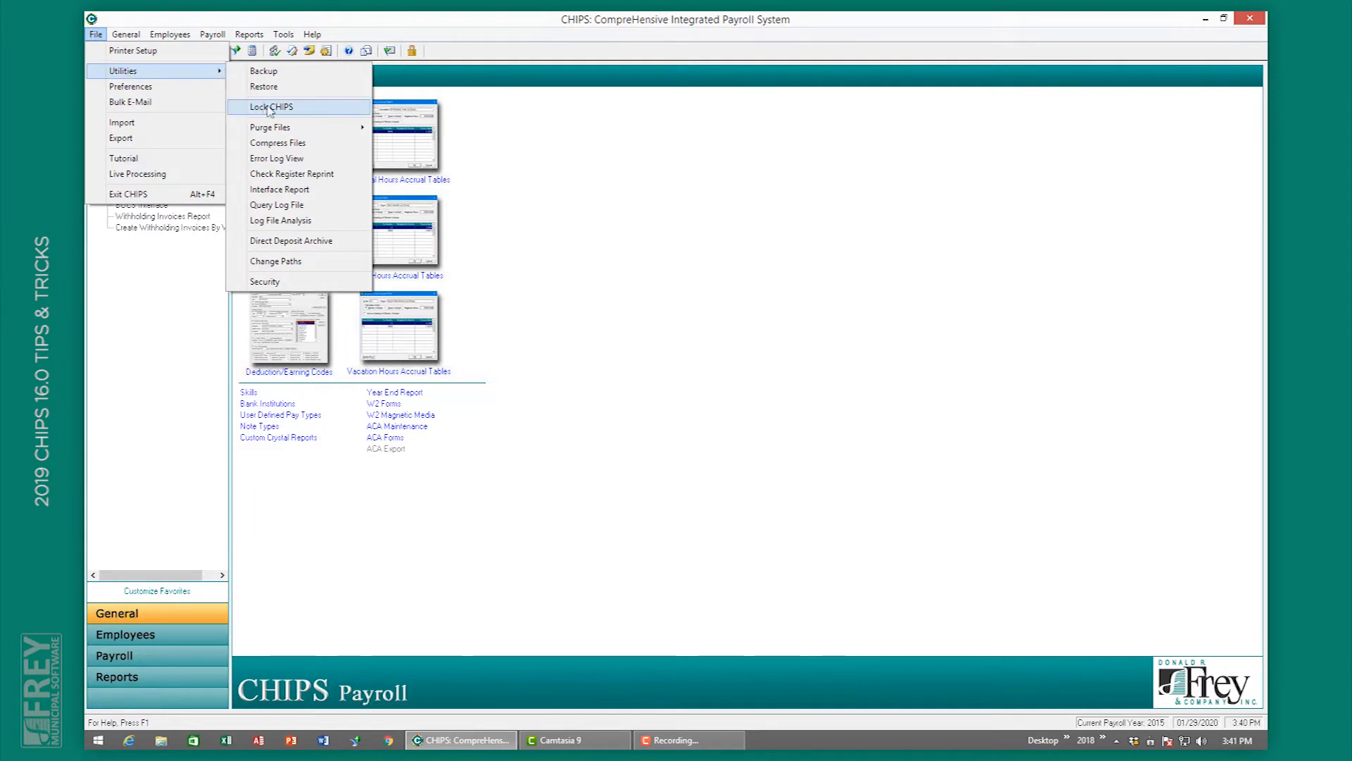
pyautogui.moveTo(295, 131)
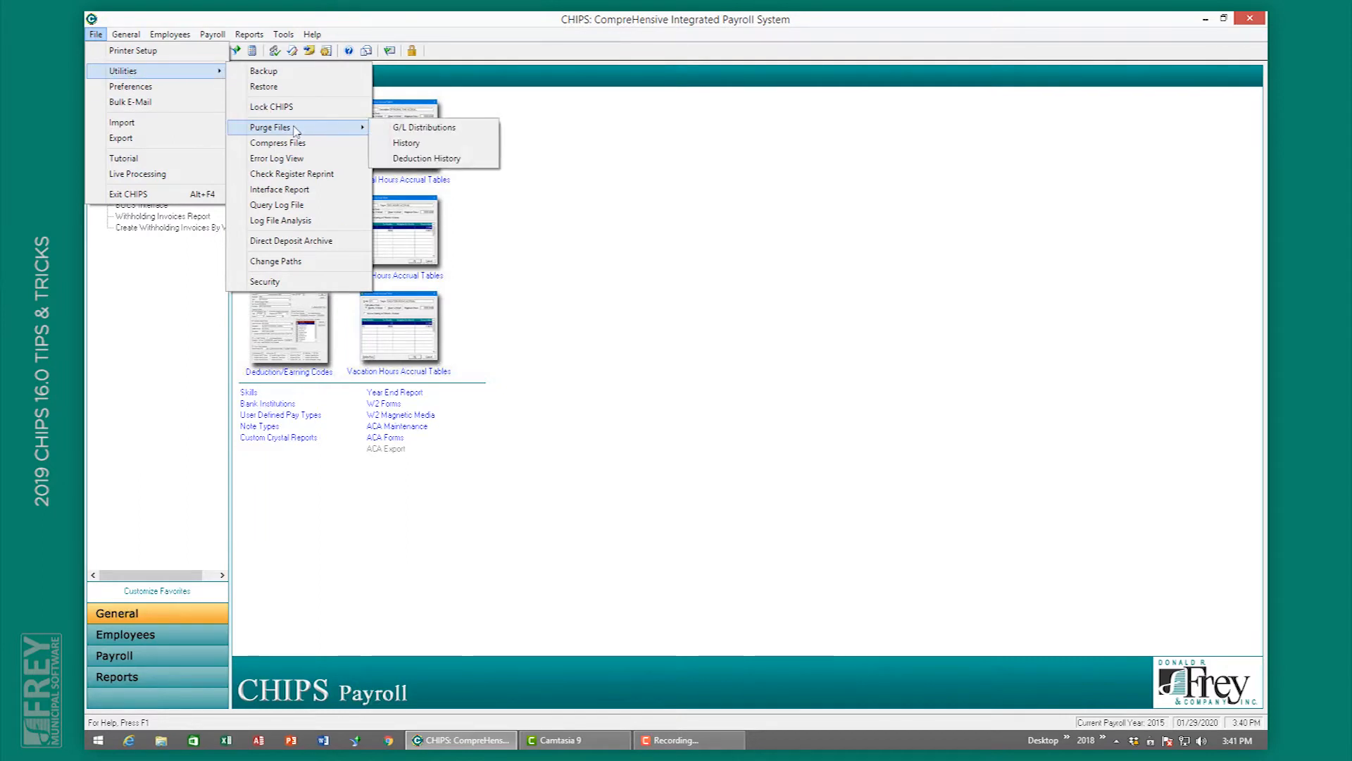
pyautogui.click(406, 143)
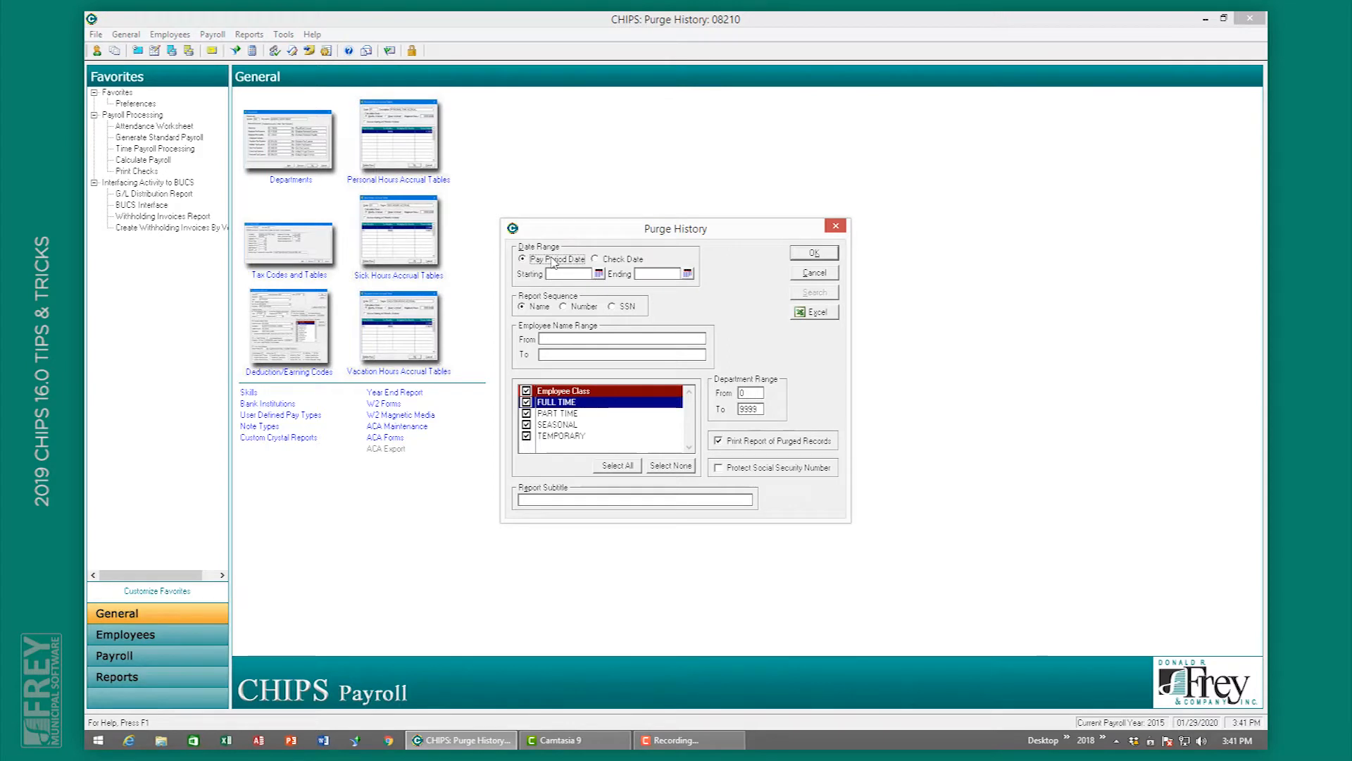
pyautogui.click(602, 263)
pyautogui.click(624, 307)
pyautogui.click(582, 307)
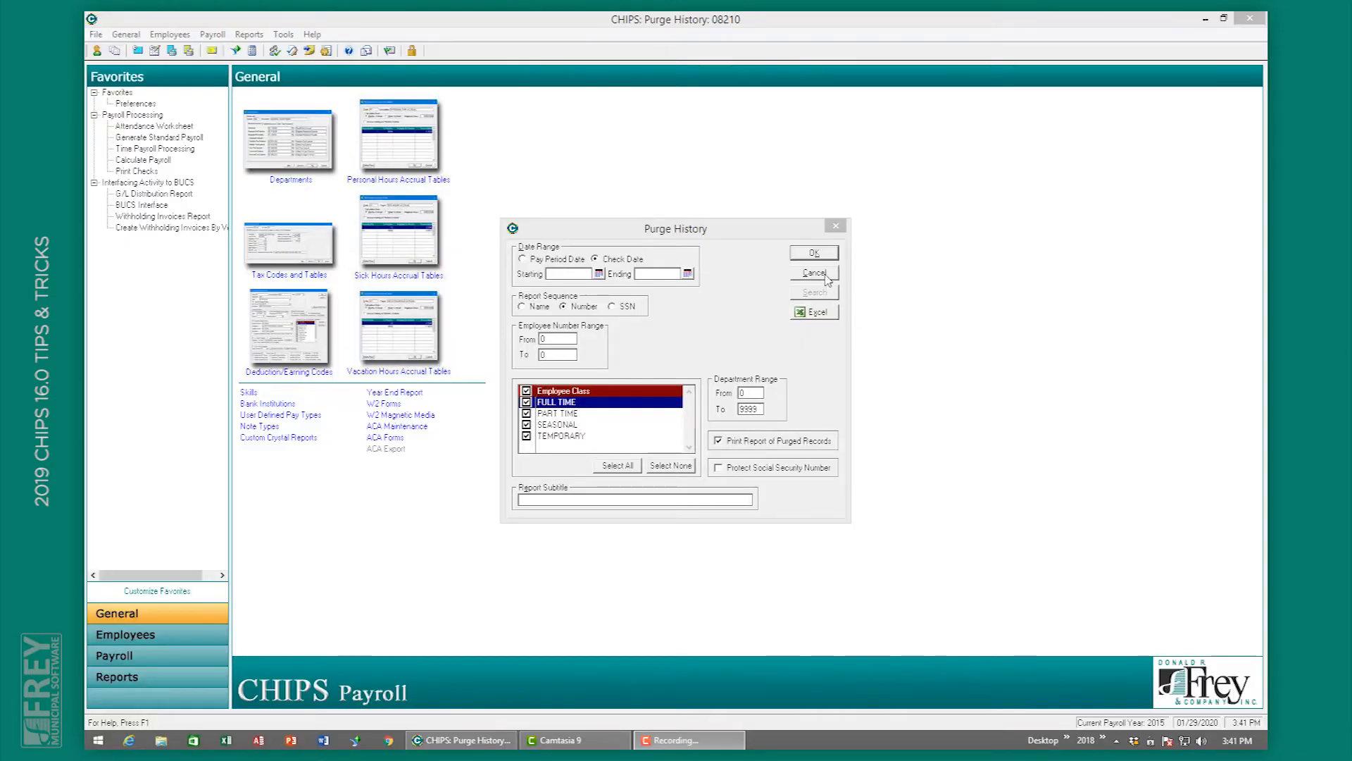
pyautogui.click(826, 278)
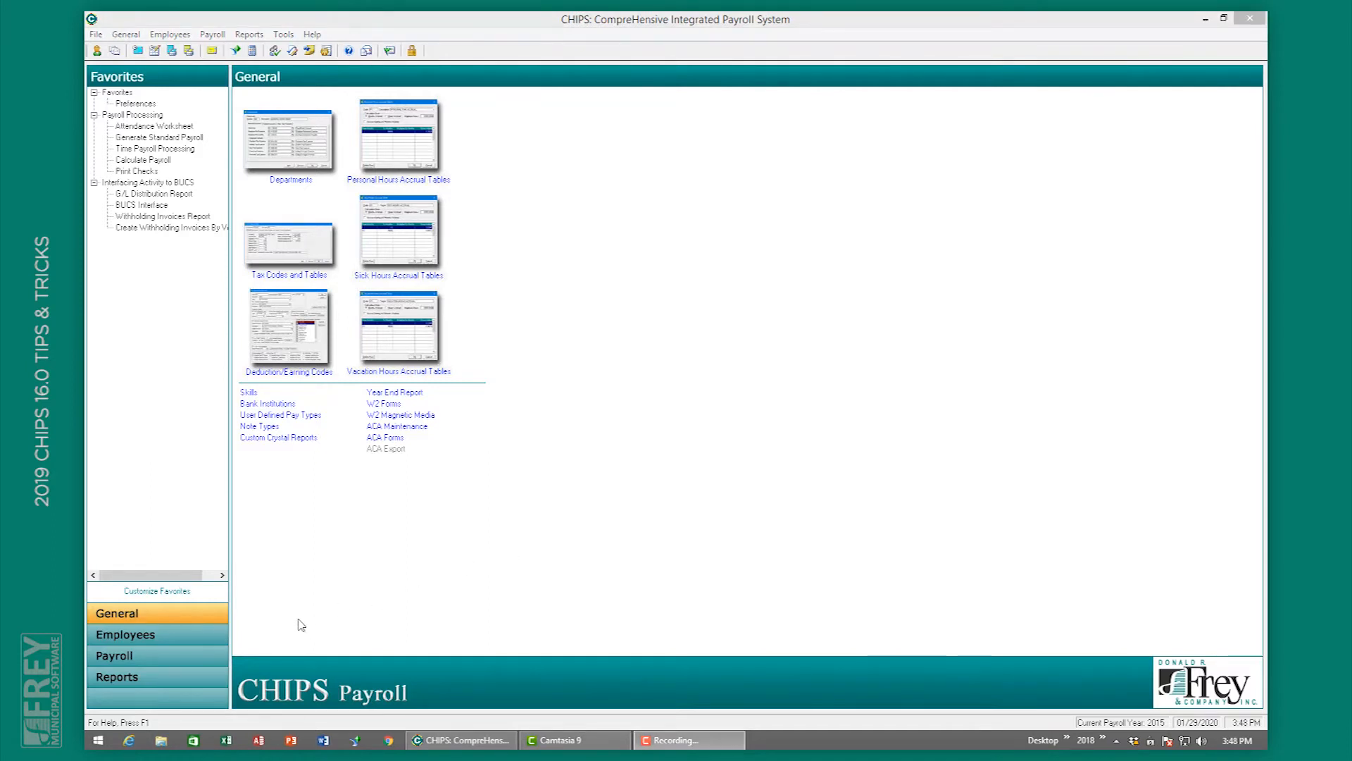
# - Generate a preview of the Detailed Hours Report, sequenced by SSN with the Protect Social Security Number option enabled
pyautogui.click(196, 684)
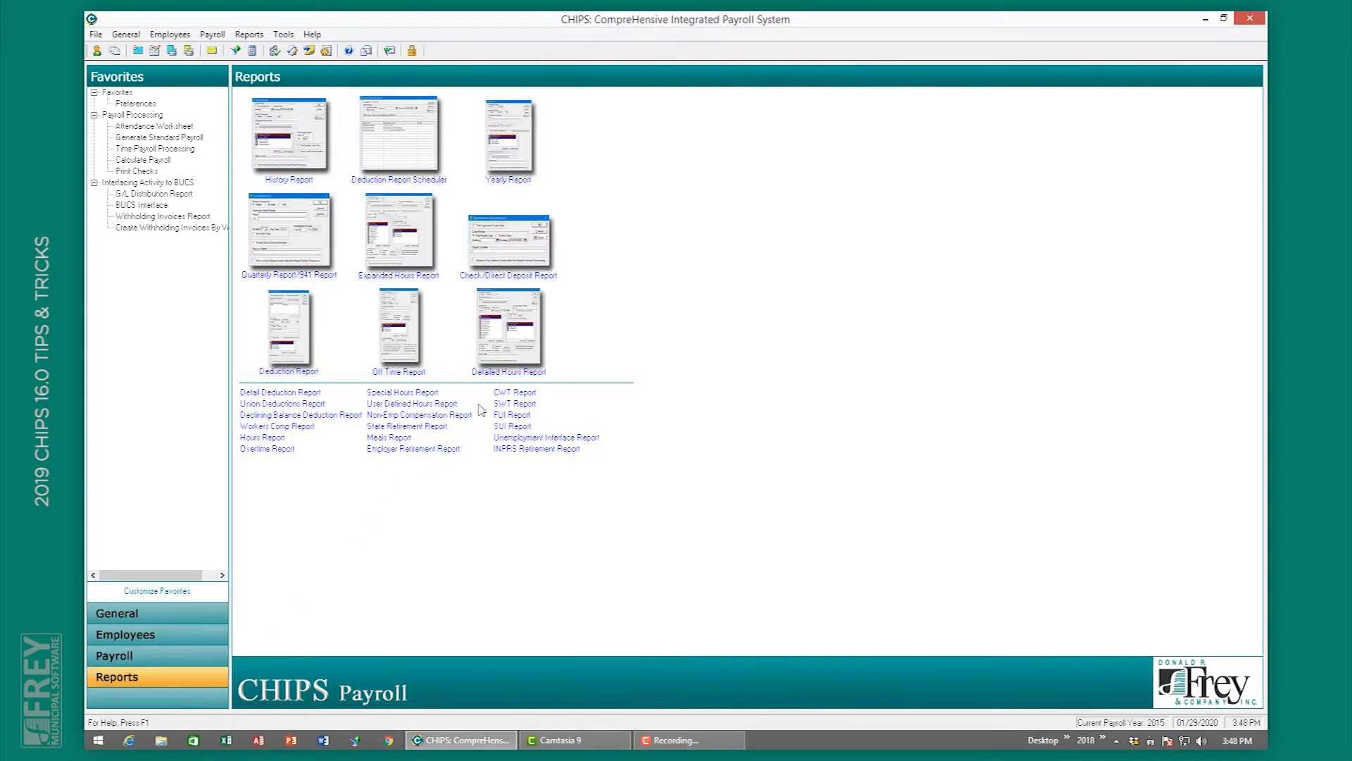
pyautogui.click(526, 340)
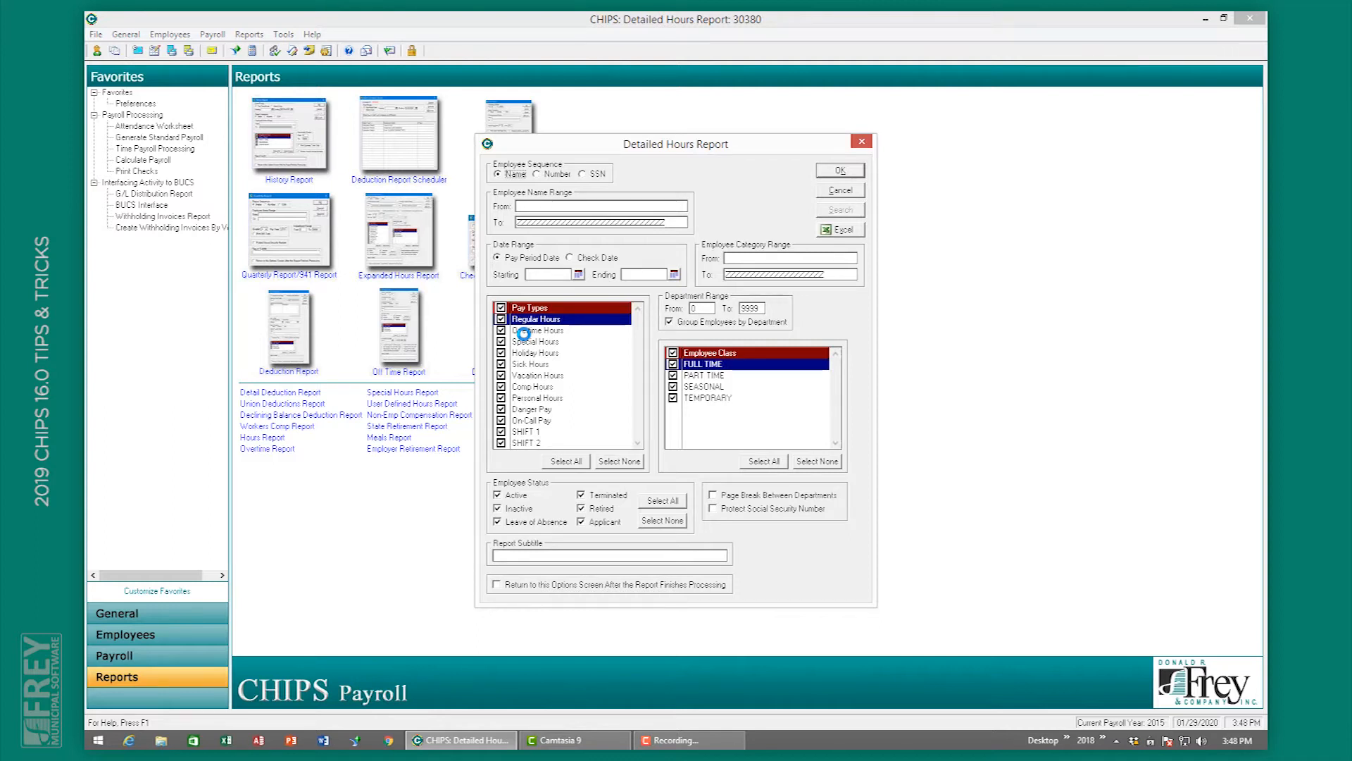
pyautogui.click(547, 174)
pyautogui.click(596, 175)
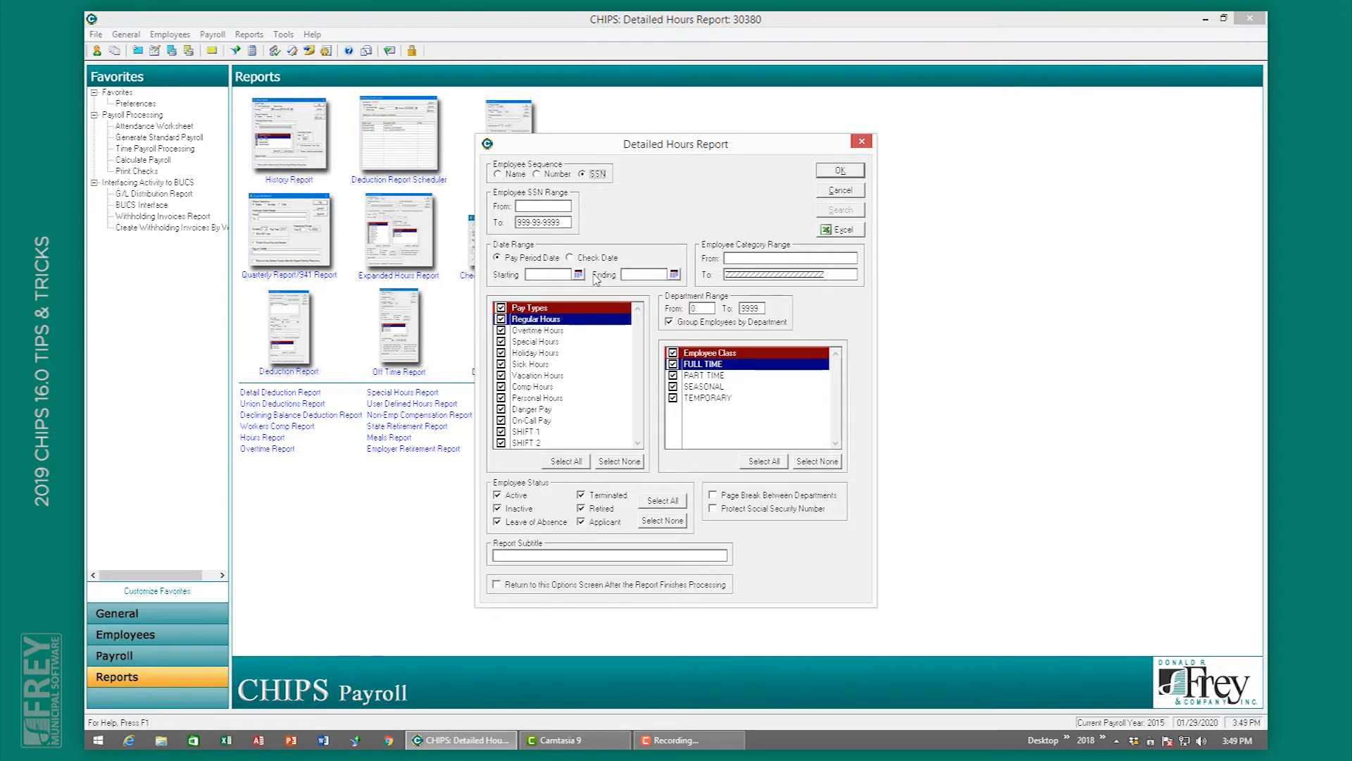
pyautogui.click(742, 508)
pyautogui.click(852, 174)
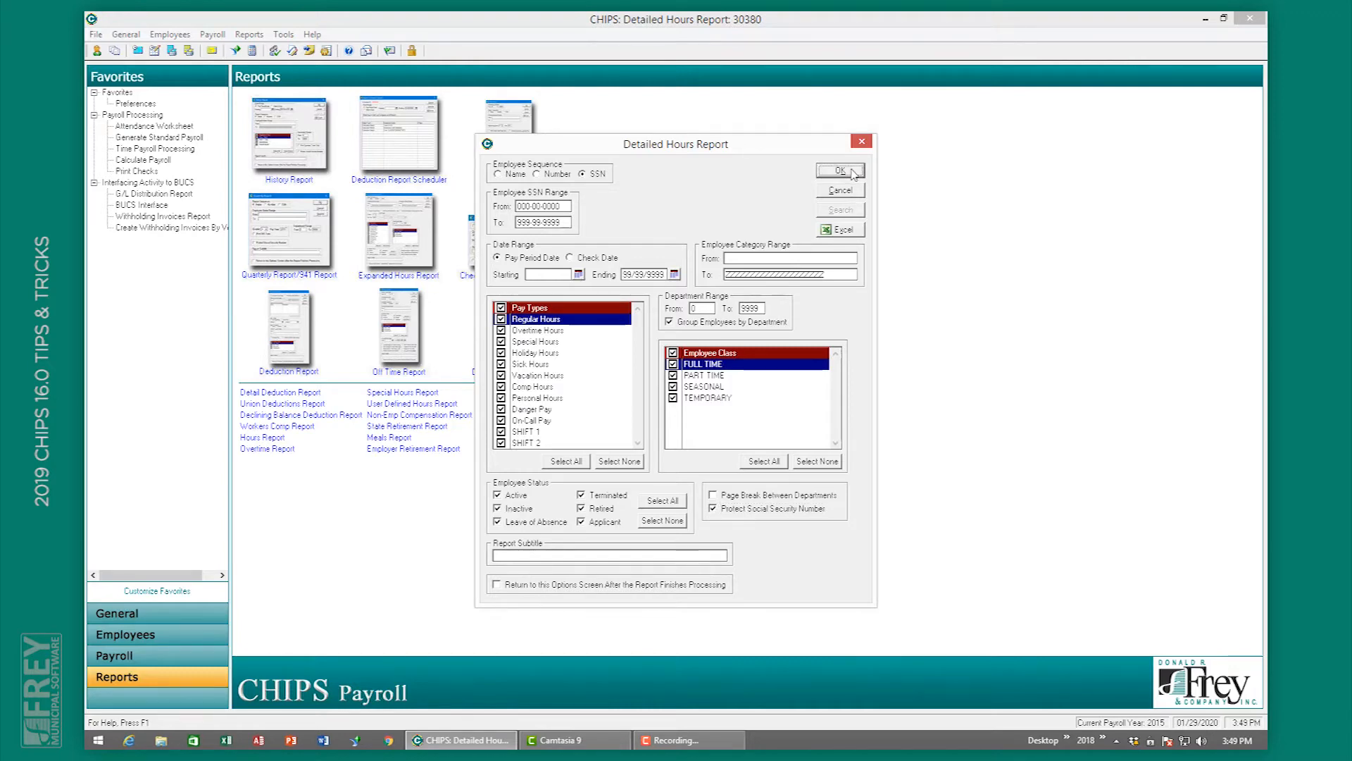
pyautogui.click(736, 492)
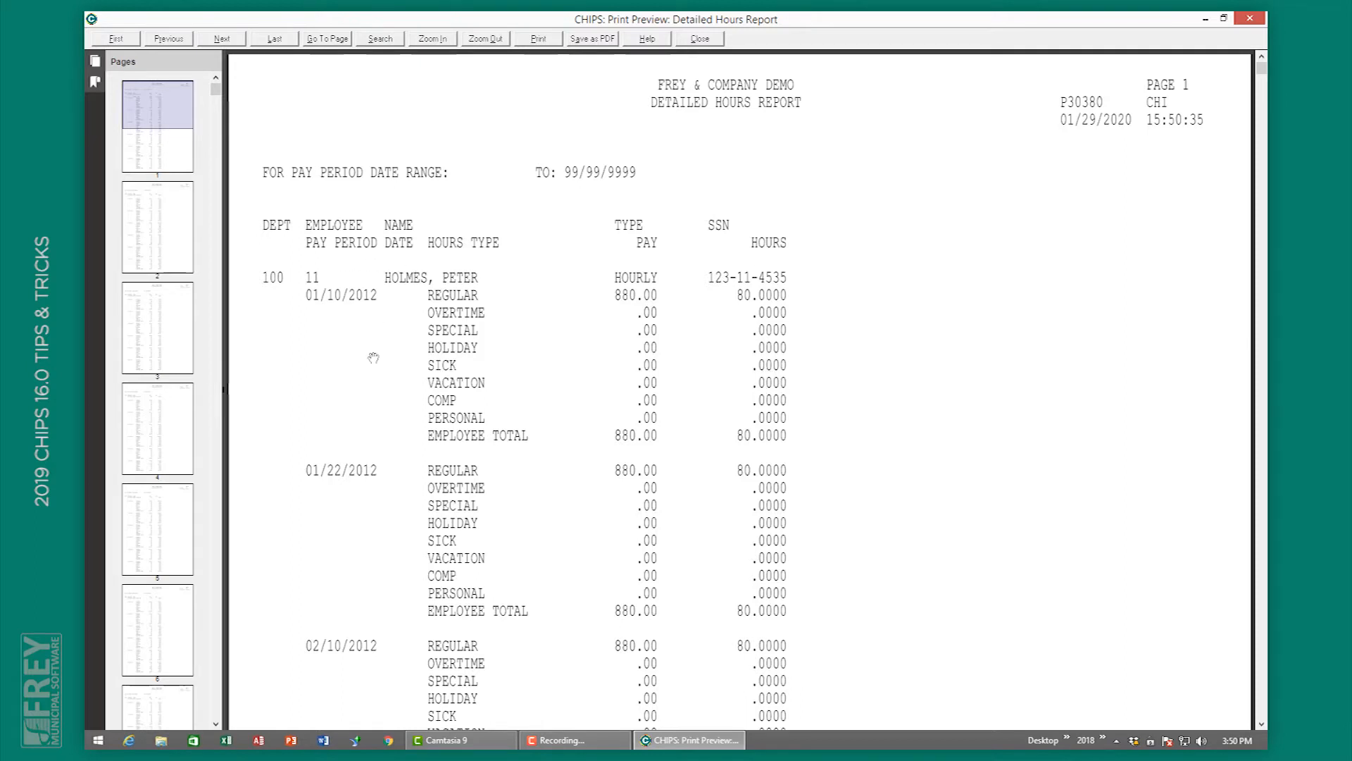
# - Examine the pay period entries and the department and grand totals in the Detailed Hours Report, and close the preview
pyautogui.scroll(-10, 438, 326)
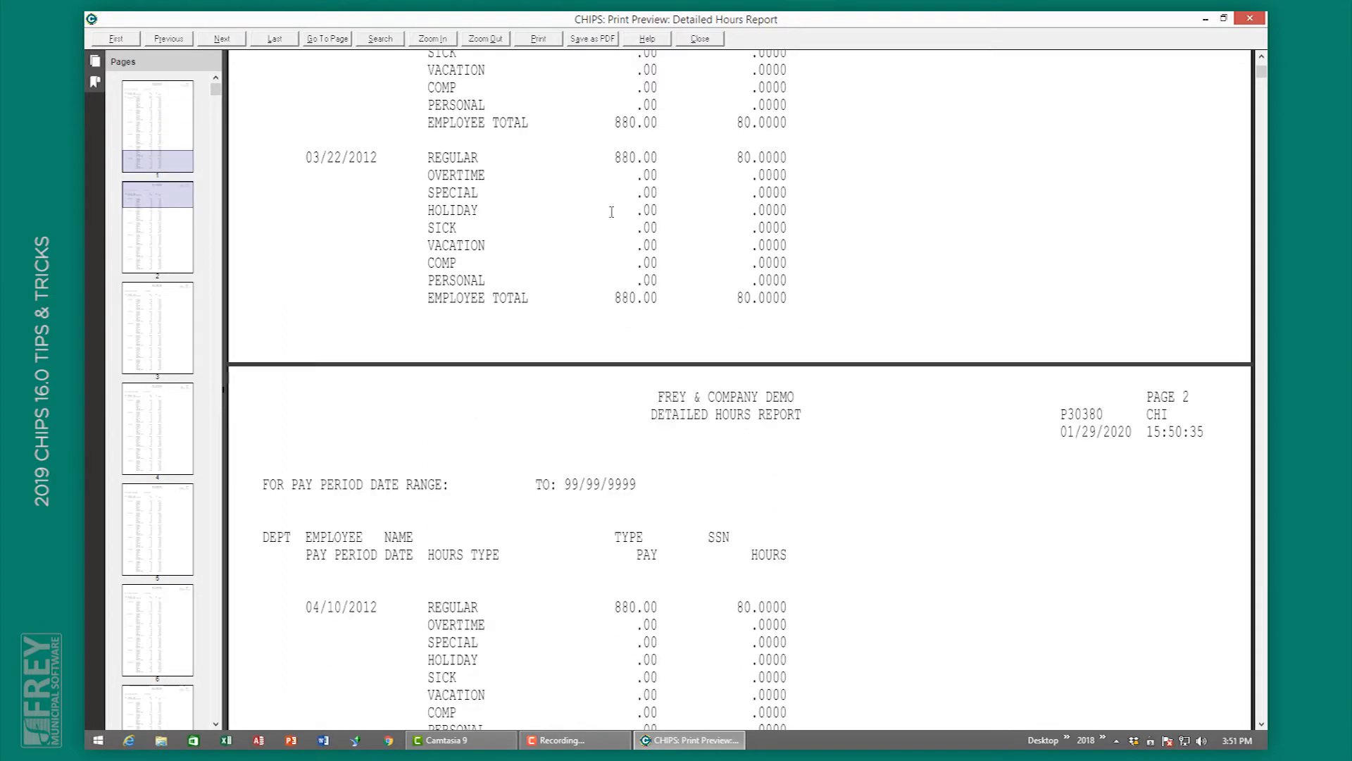
pyautogui.scroll(-4, 618, 229)
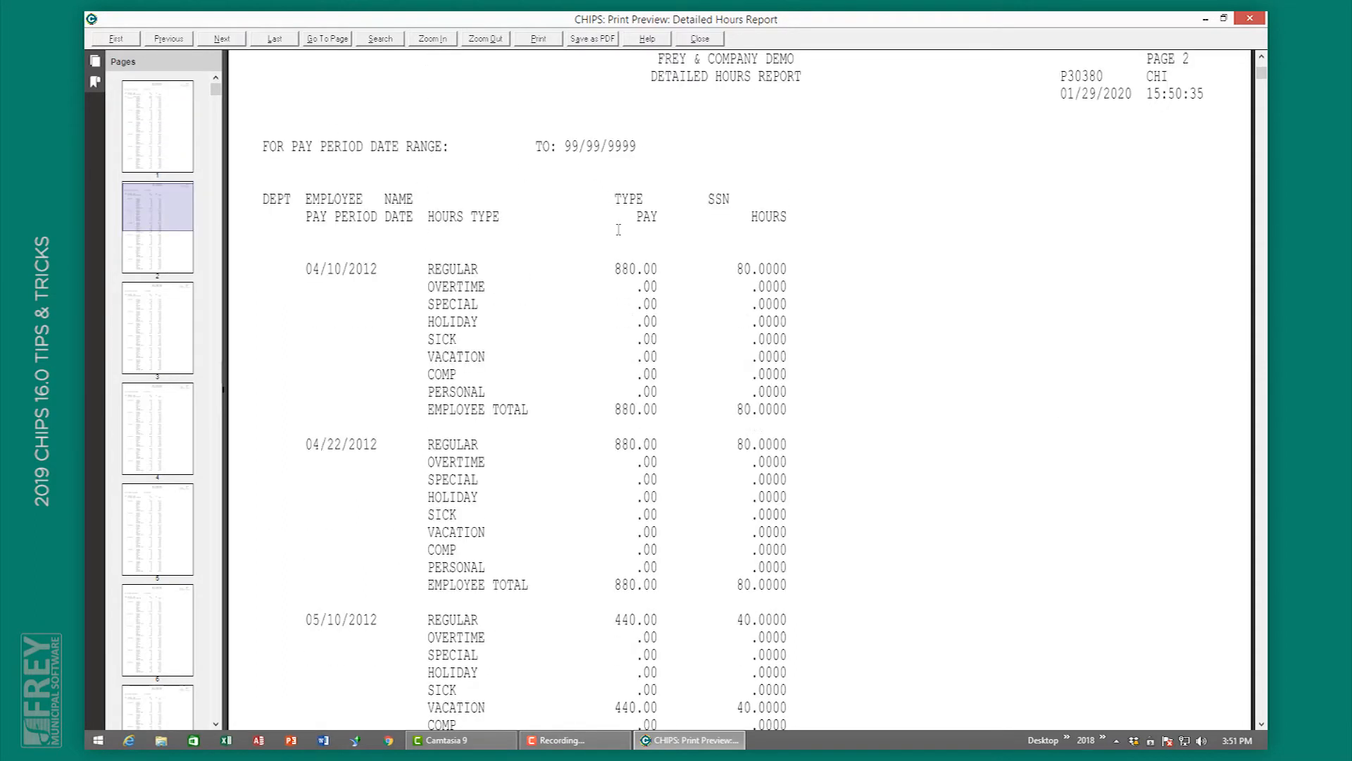
pyautogui.click(275, 38)
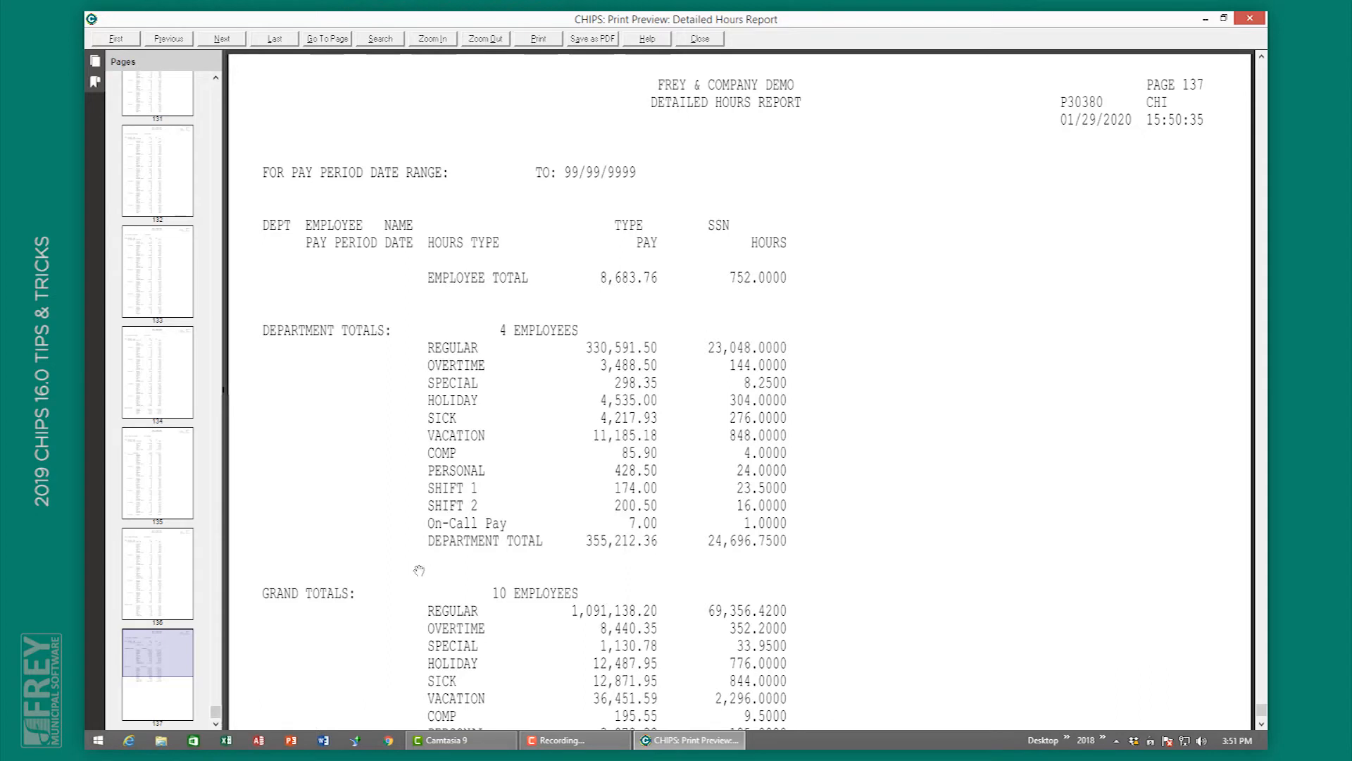
pyautogui.scroll(-5, 419, 571)
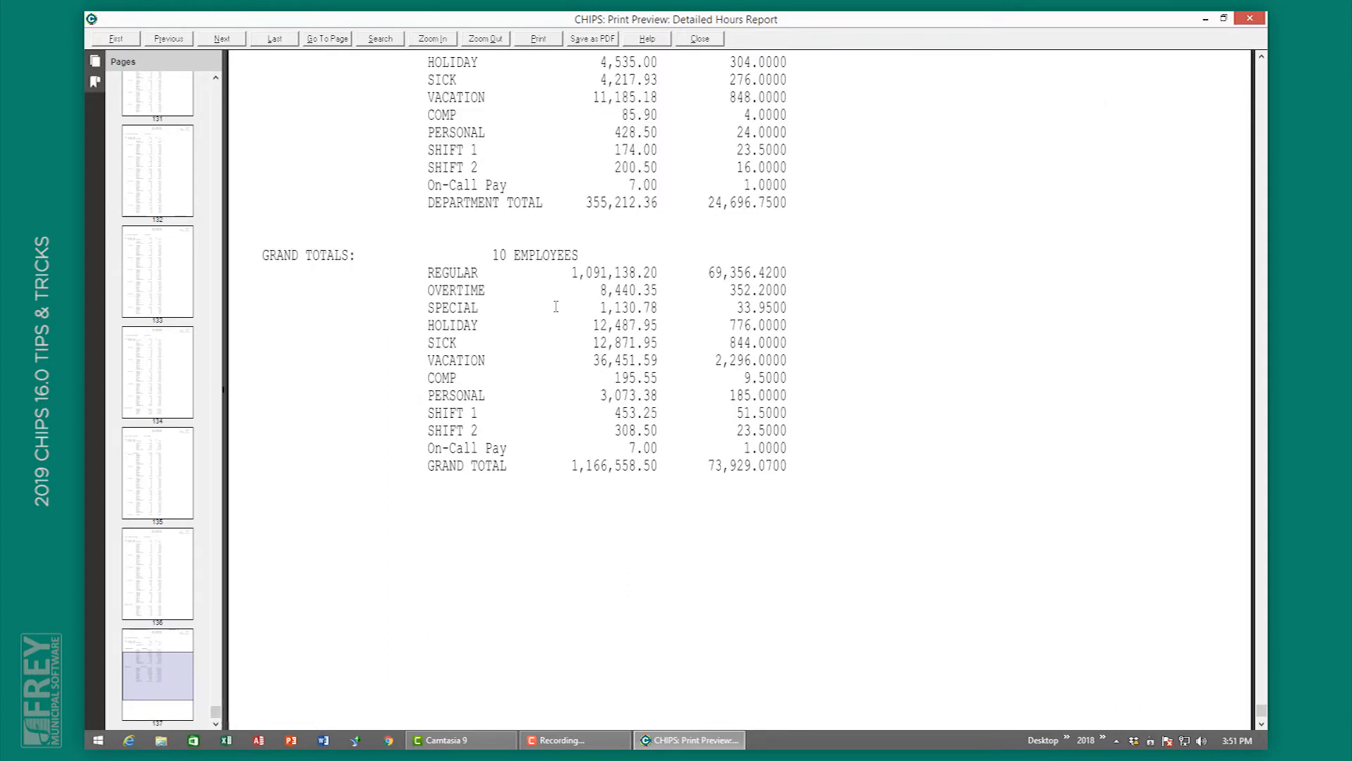
pyautogui.click(705, 42)
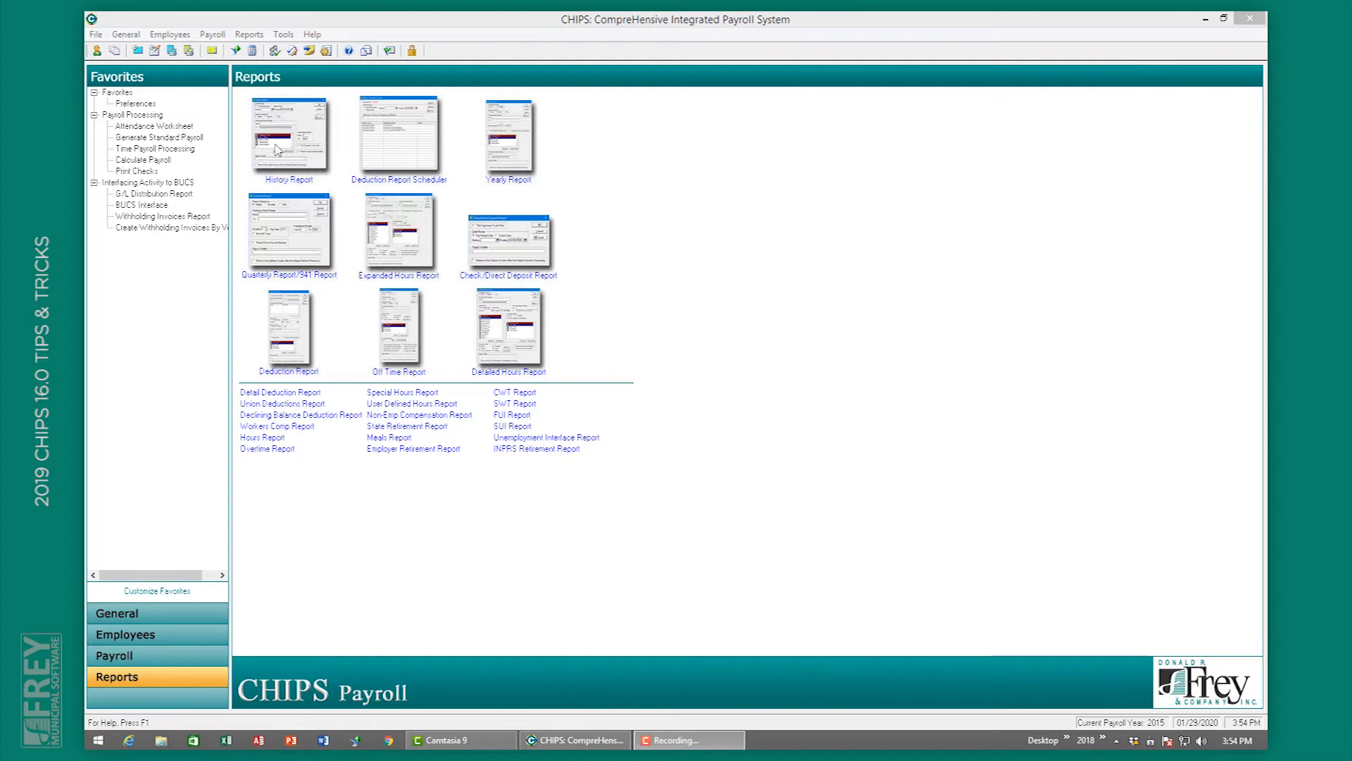
# - Try the Use Yearly Maximums option on the BONUS earning code (EB1), and leave the Deduction/Earning Codes without saving
pyautogui.click(127, 35)
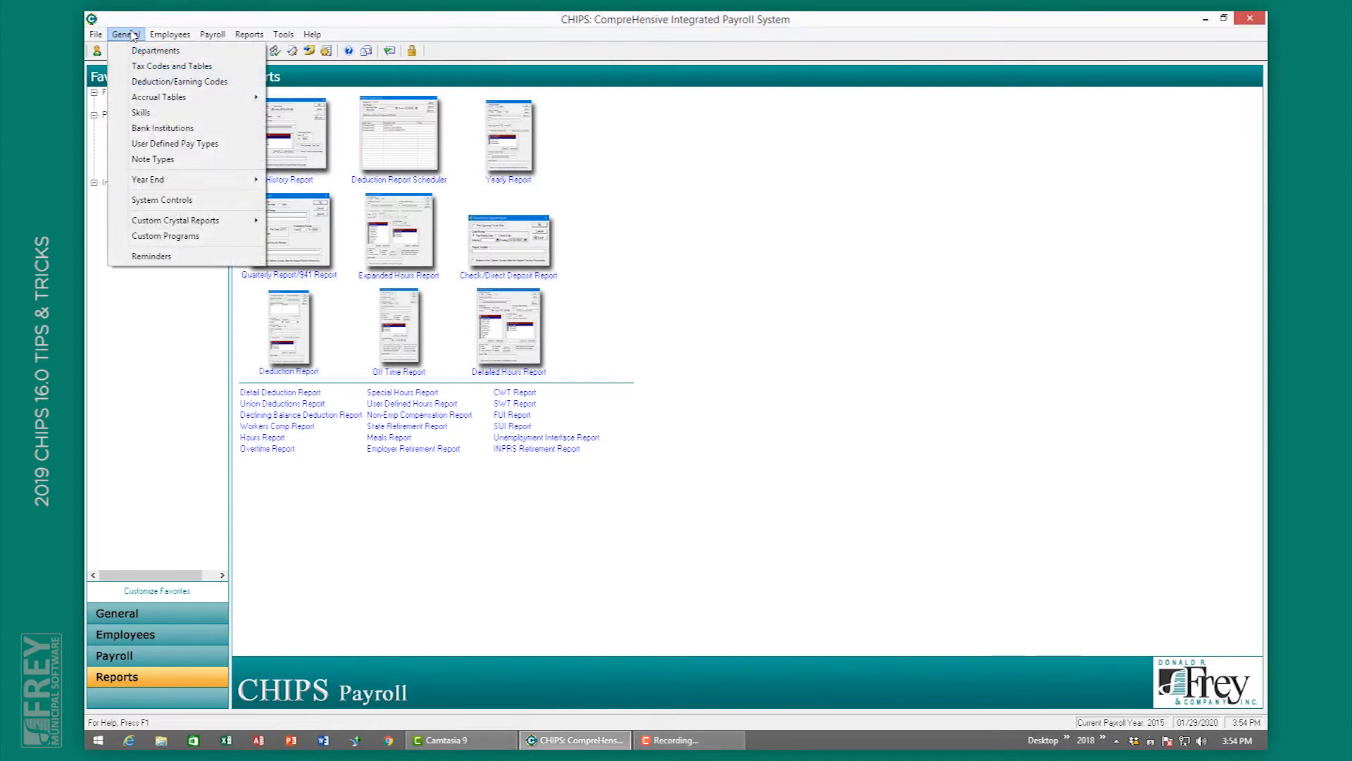
pyautogui.click(177, 82)
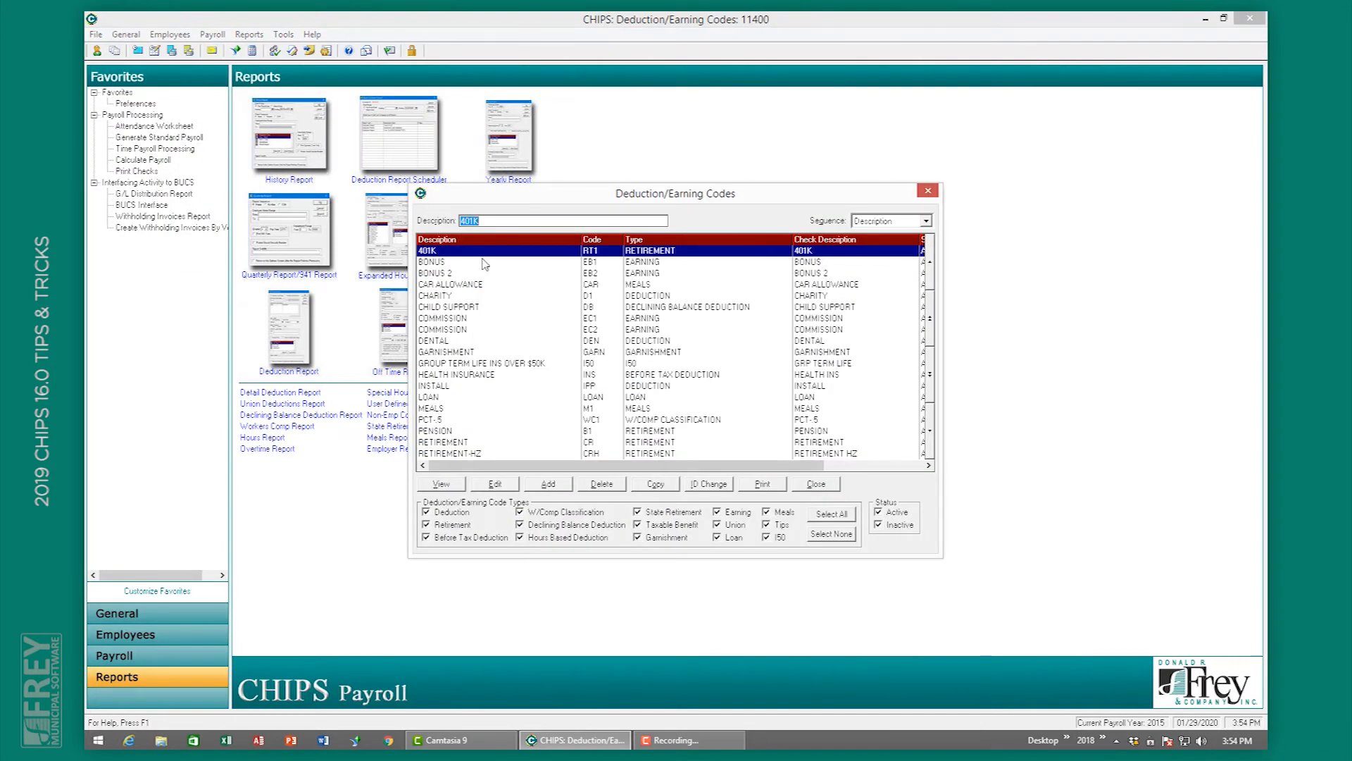
pyautogui.doubleClick(484, 263)
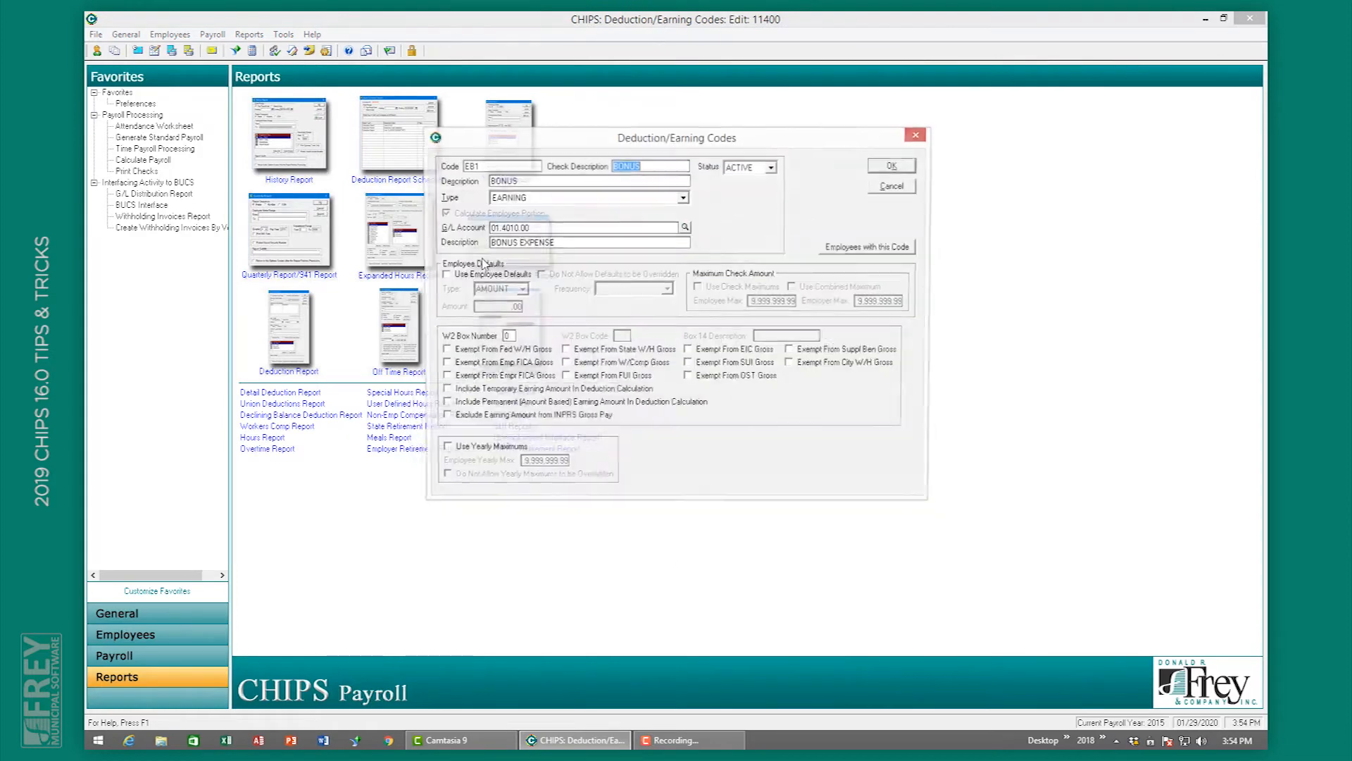
pyautogui.click(474, 451)
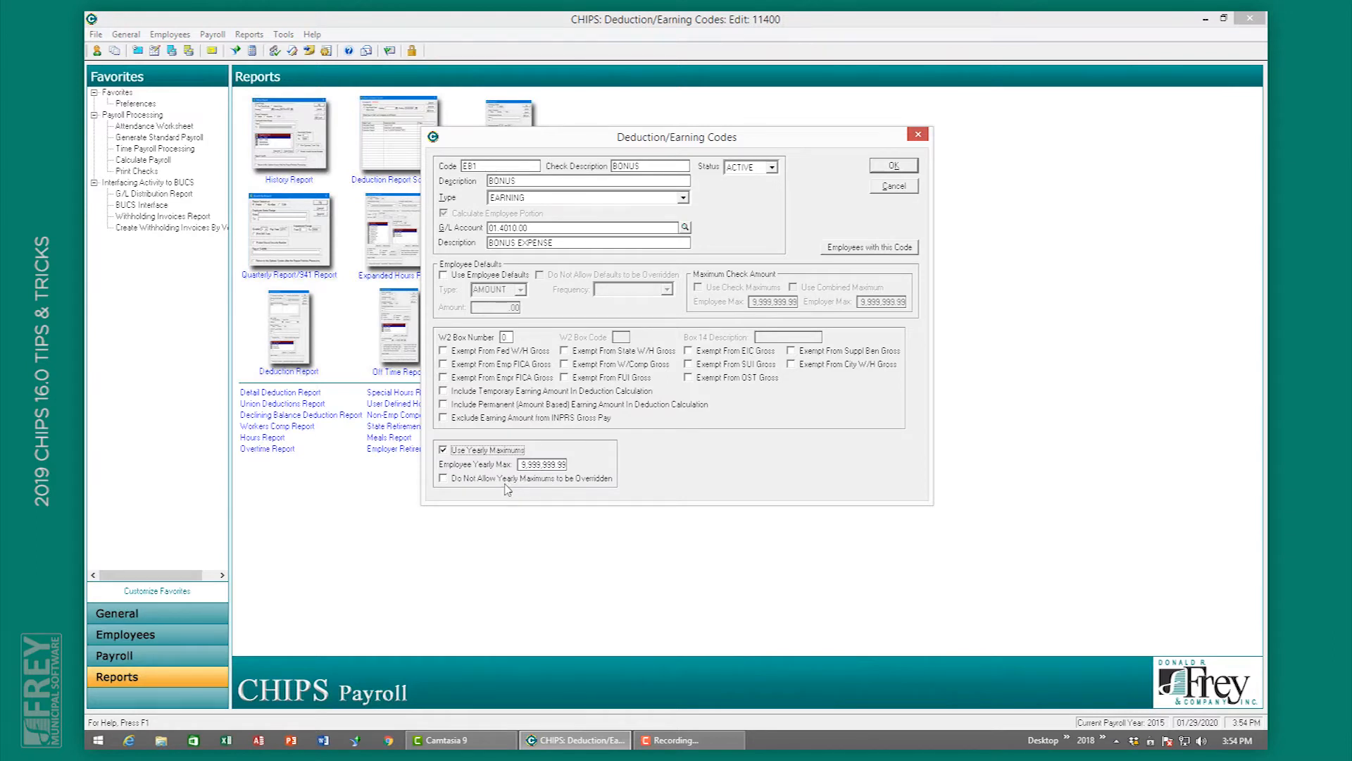
pyautogui.click(477, 451)
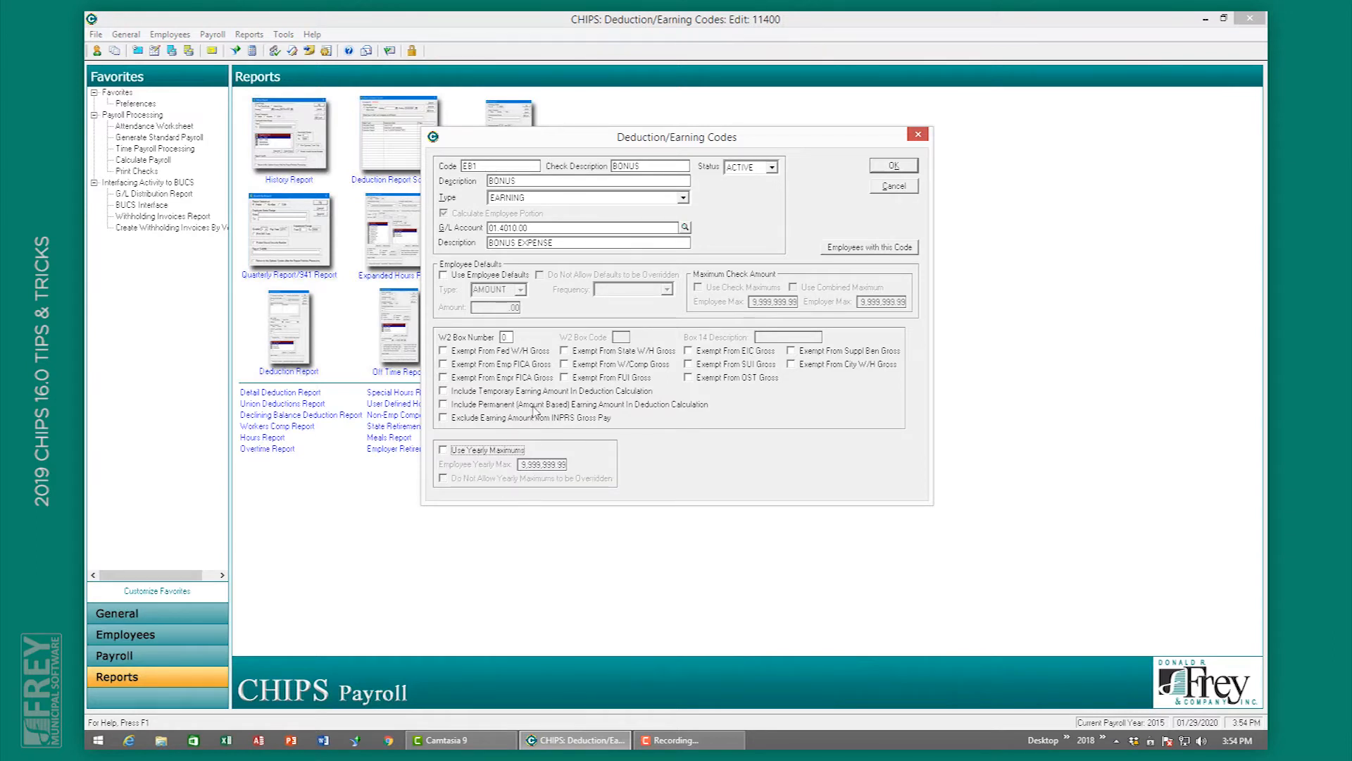
pyautogui.click(890, 189)
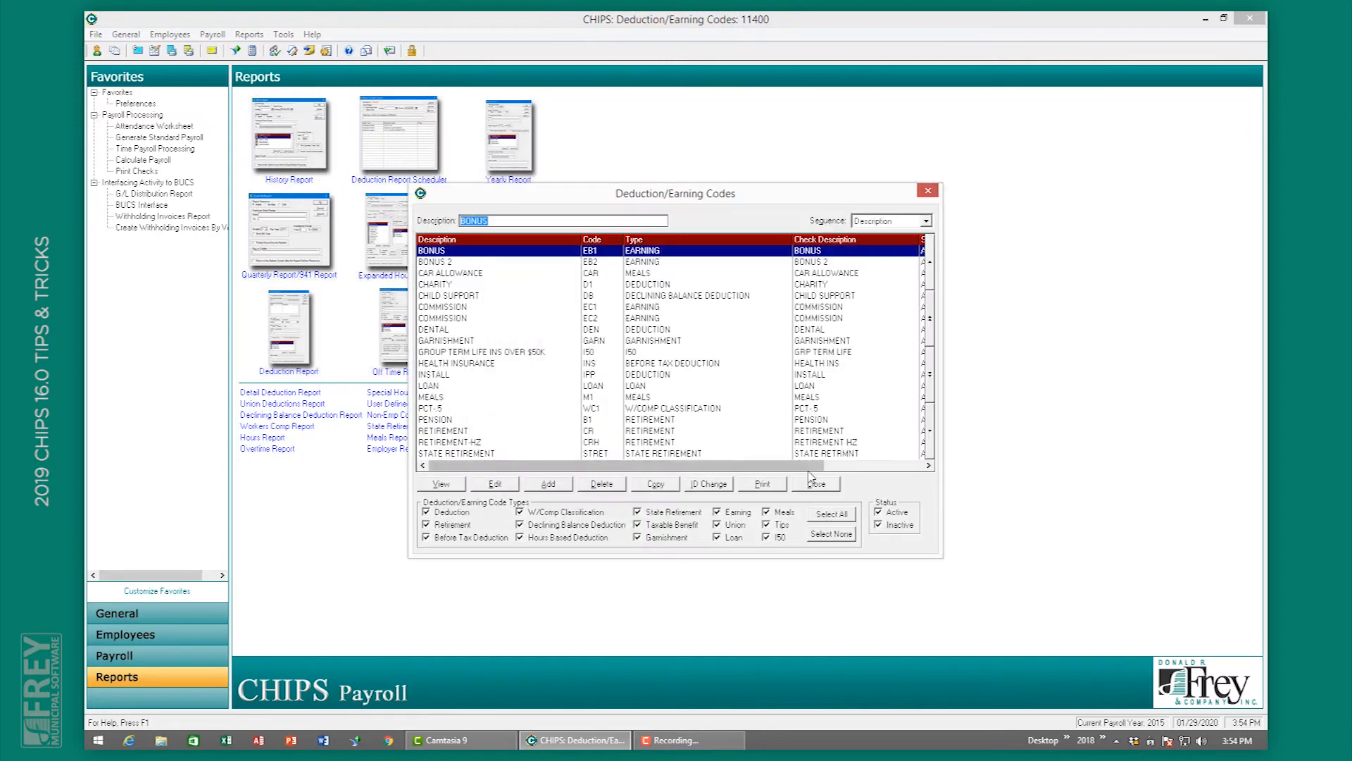
pyautogui.click(811, 481)
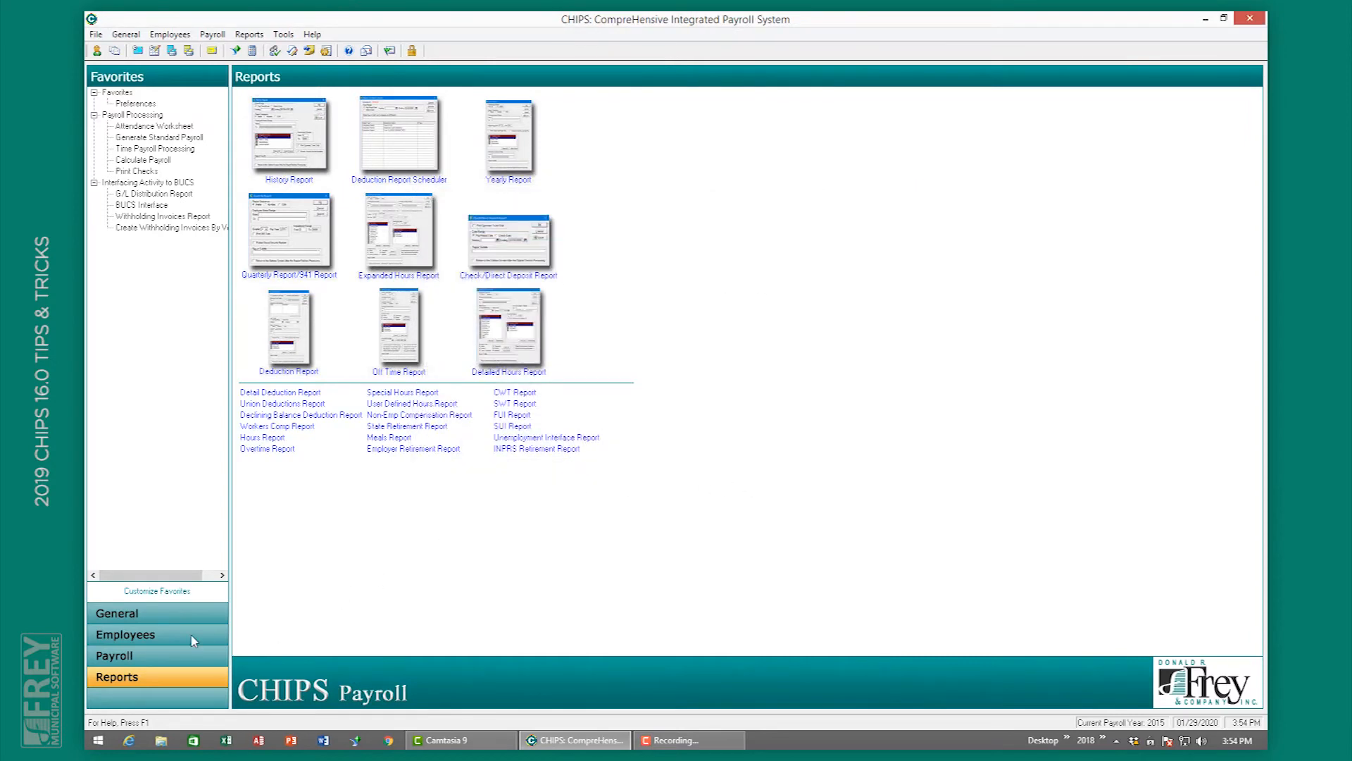
# - Try the Use Yearly Maximums option on the first listed employee's DENTAL deduction, and leave Employee Maintenance without saving
pyautogui.click(194, 641)
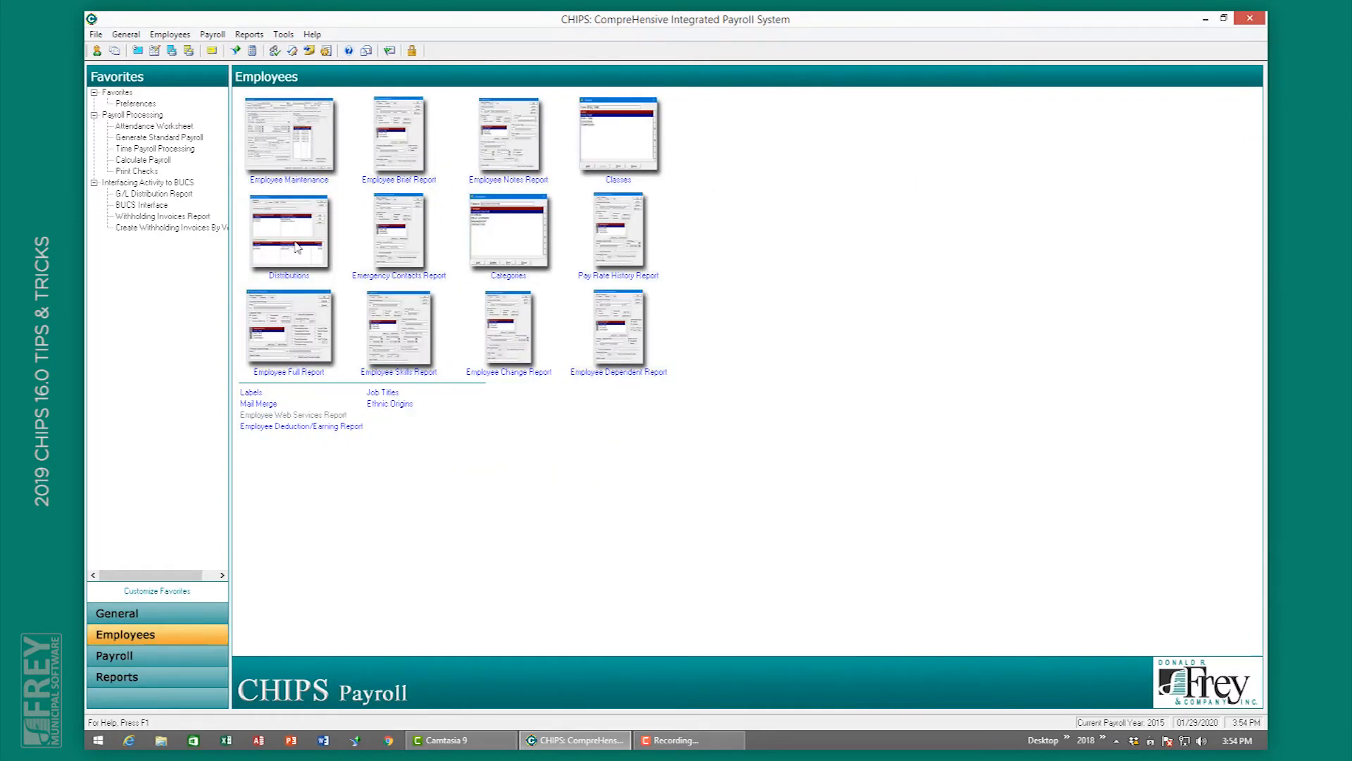
pyautogui.click(294, 163)
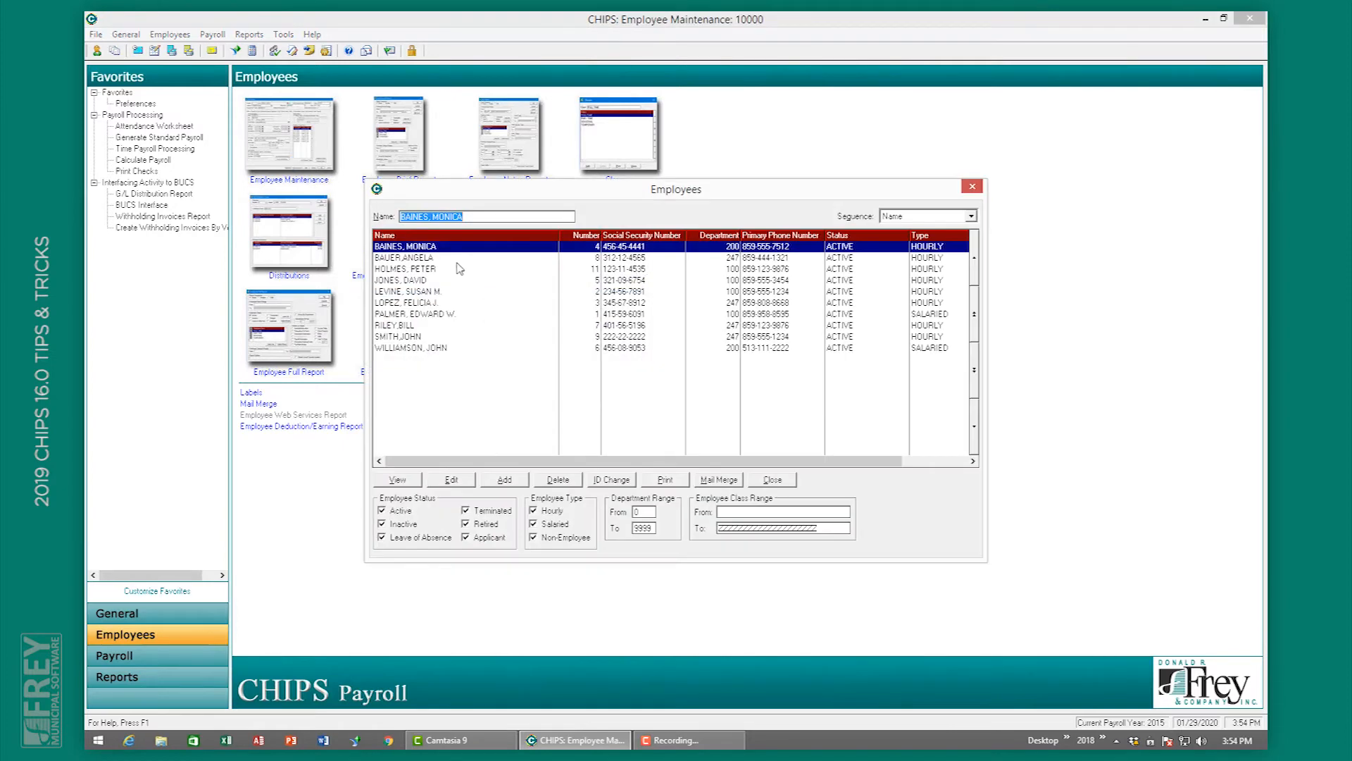
pyautogui.doubleClick(461, 247)
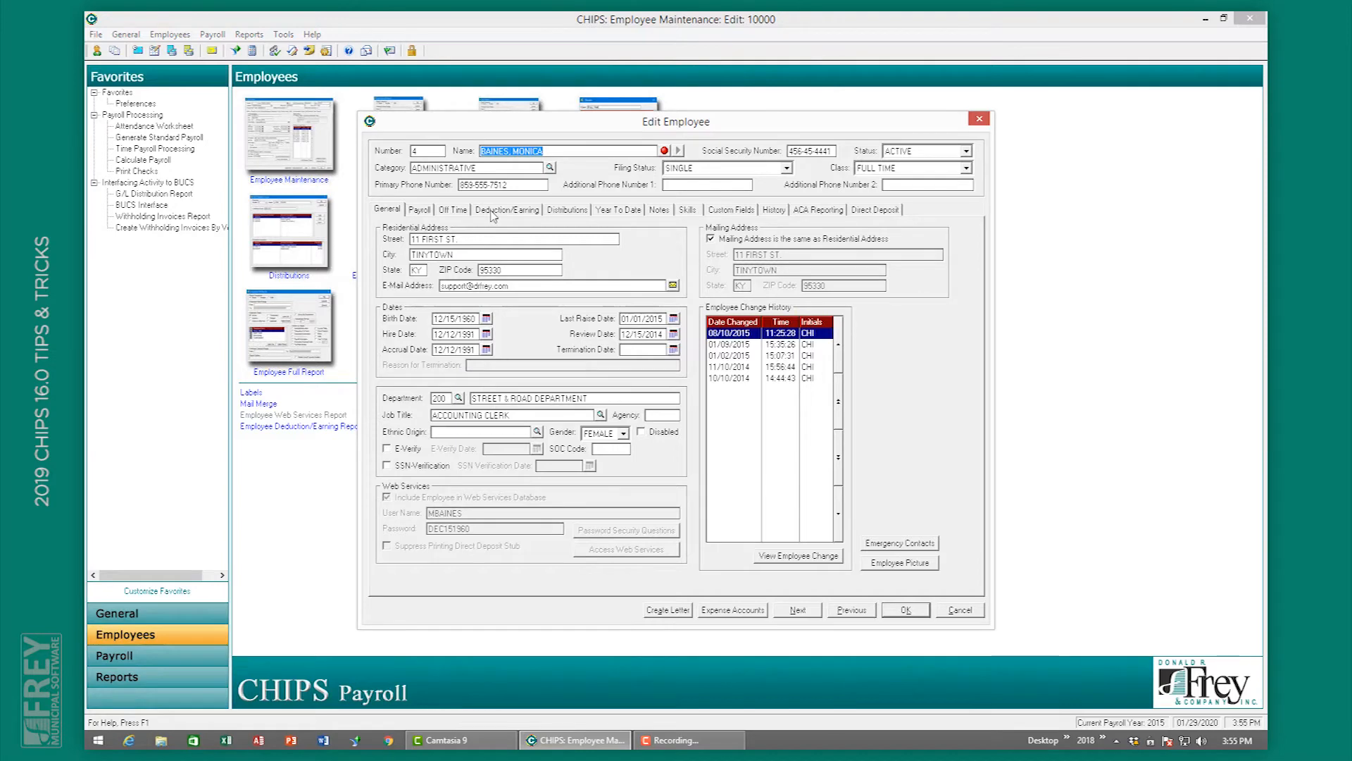
pyautogui.click(492, 212)
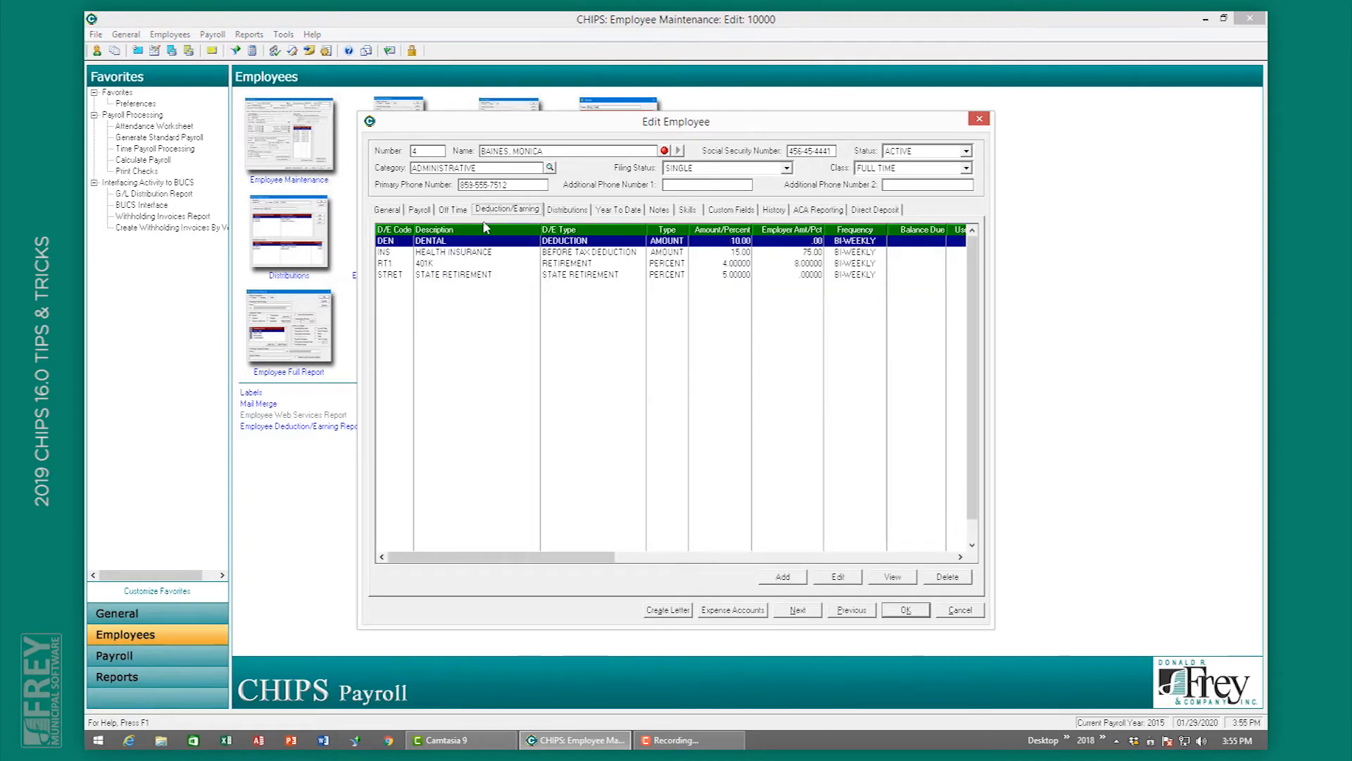
pyautogui.doubleClick(463, 243)
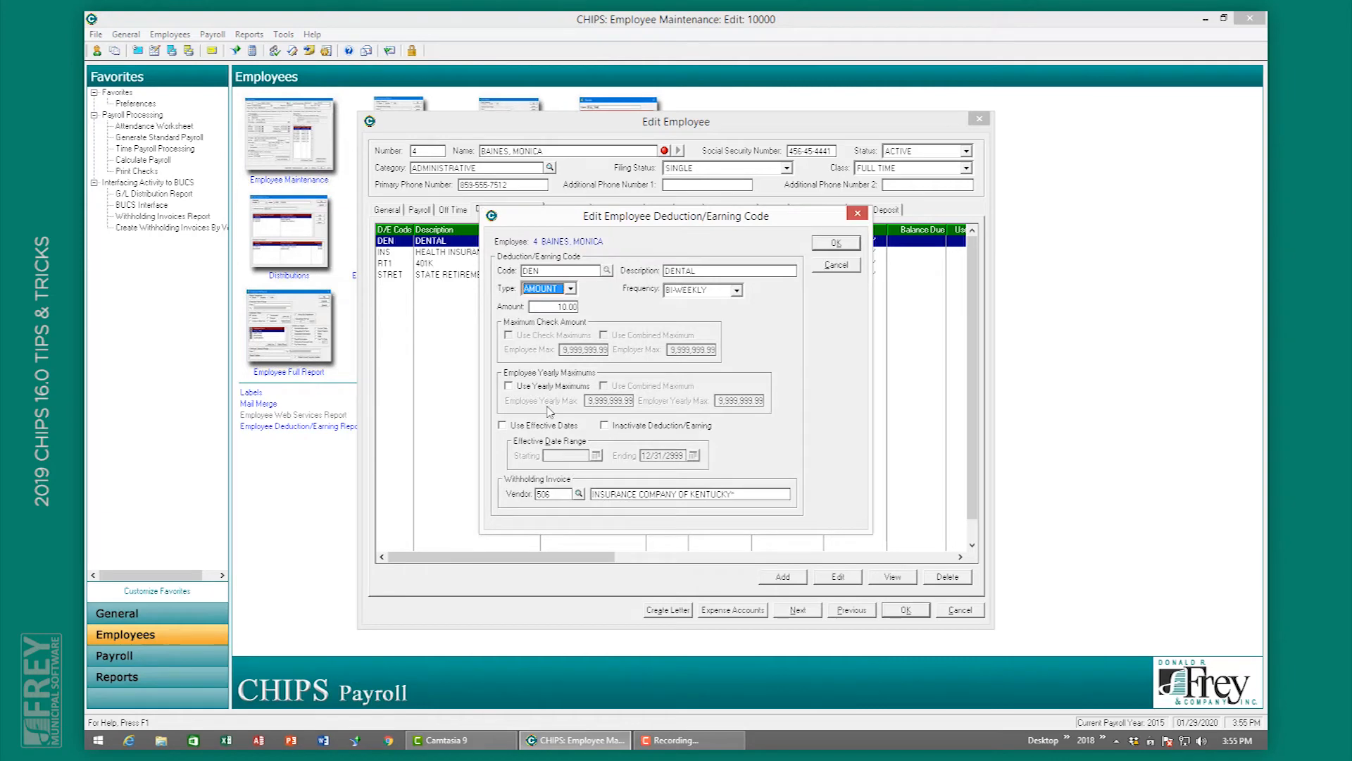
pyautogui.click(561, 387)
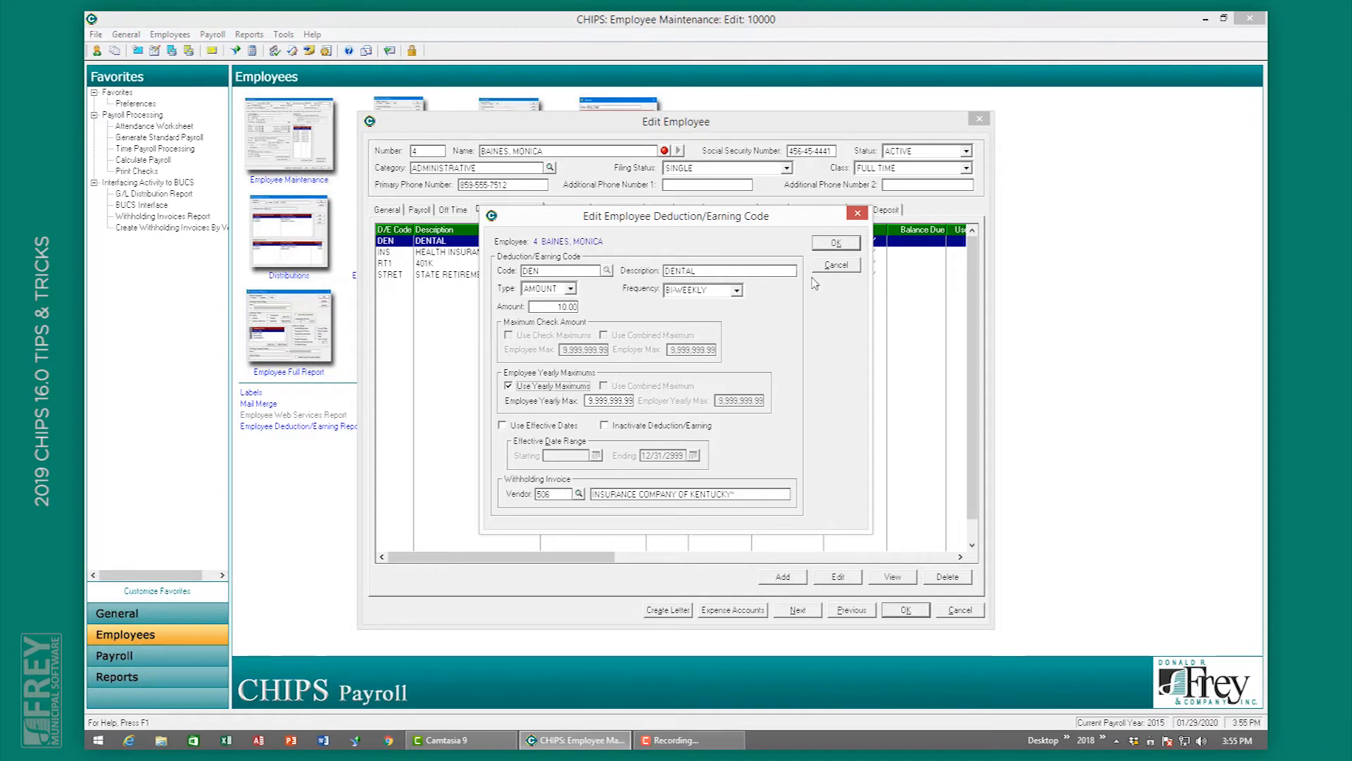
pyautogui.click(835, 266)
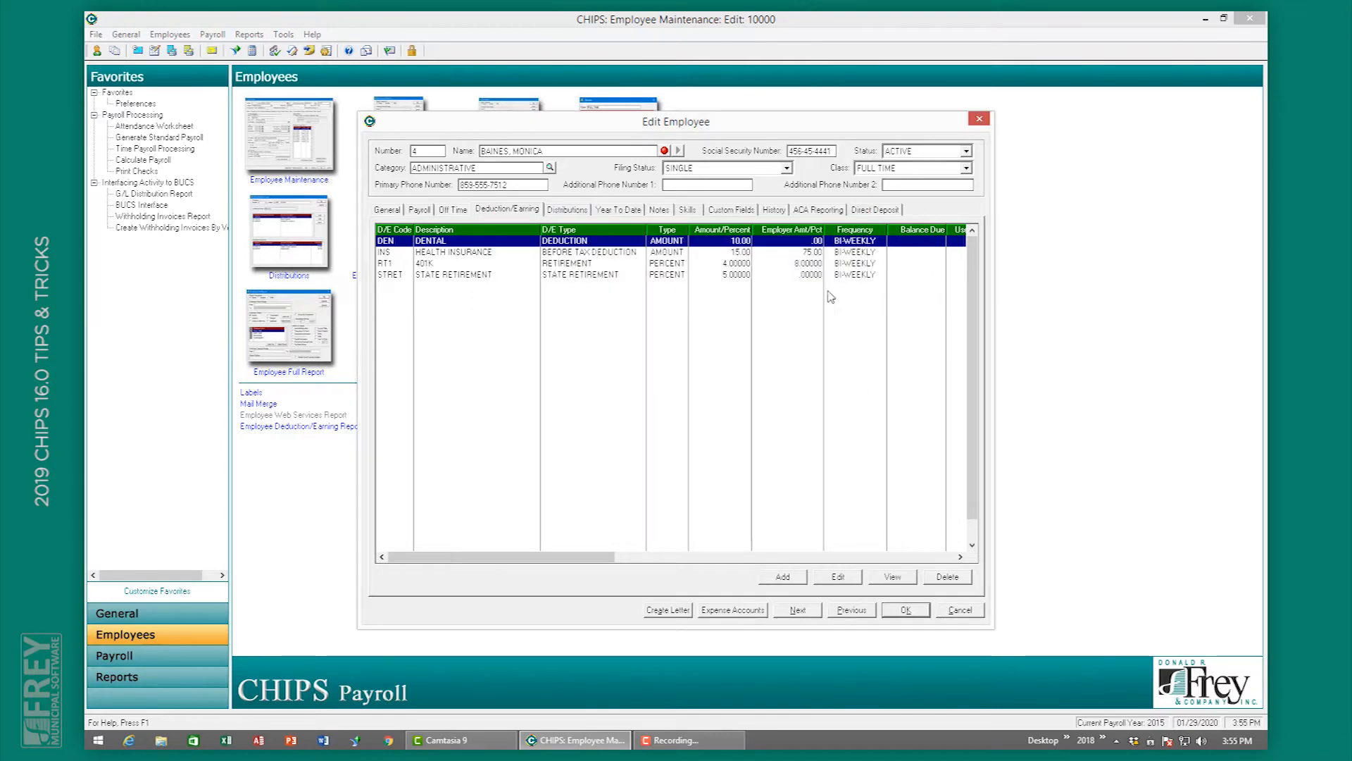
pyautogui.click(960, 610)
pyautogui.click(774, 479)
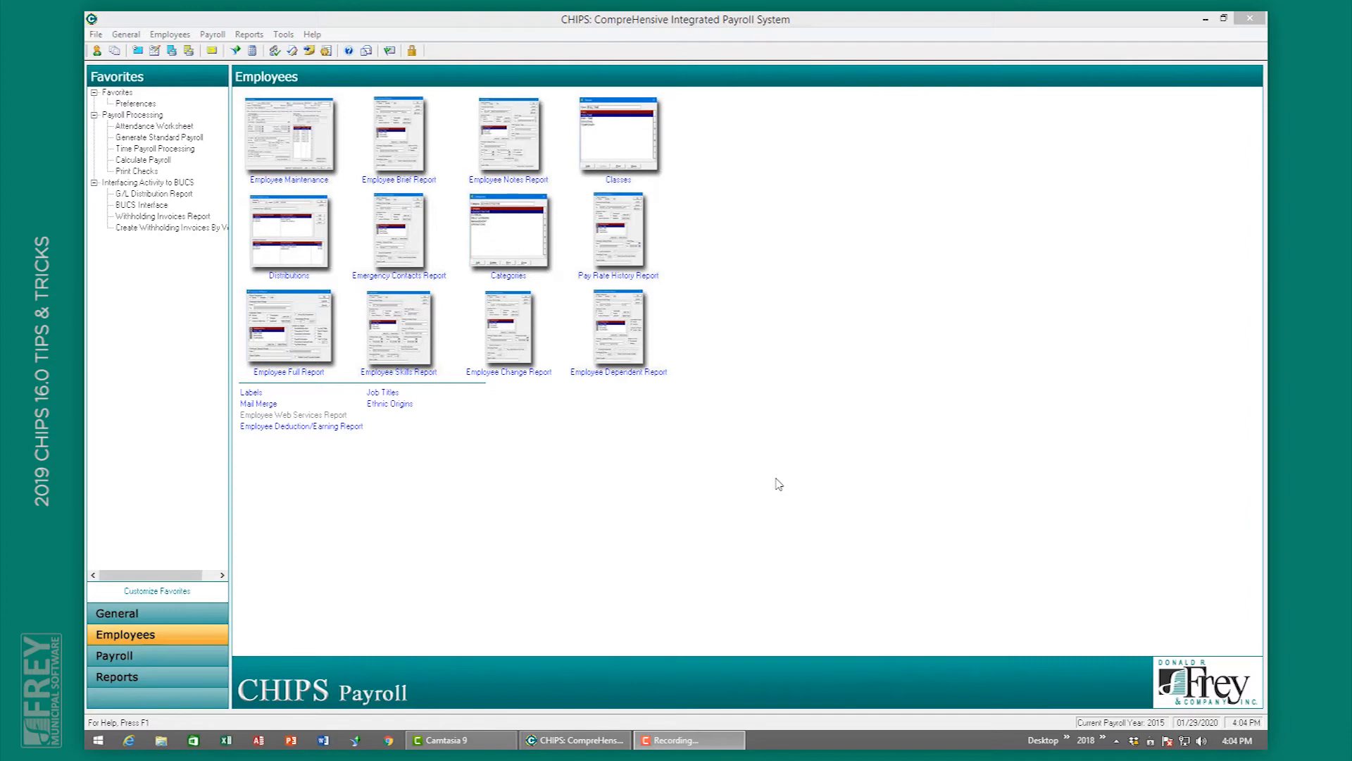
# - Examine the file types available for attaching an image to the first listed employee's VACATION note, and cancel out of the employee record
pyautogui.click(294, 159)
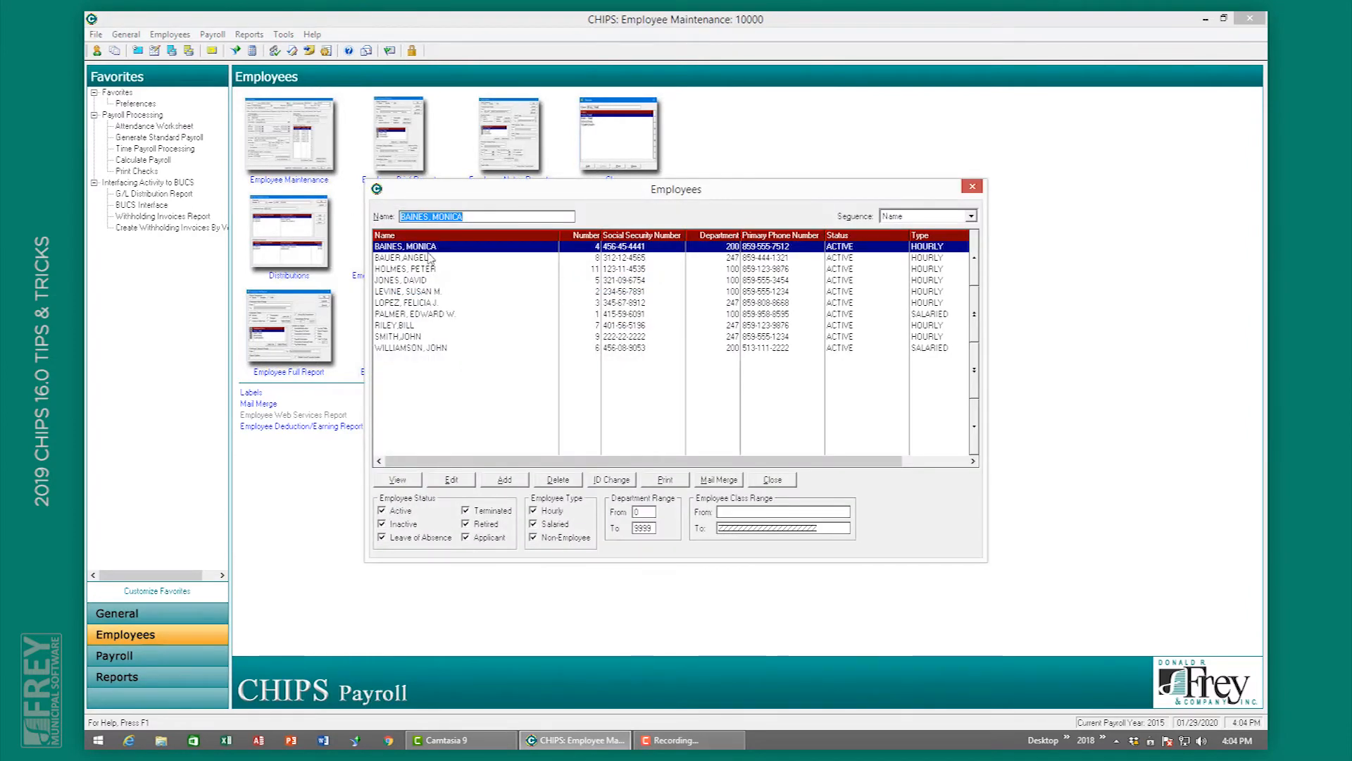
pyautogui.doubleClick(438, 249)
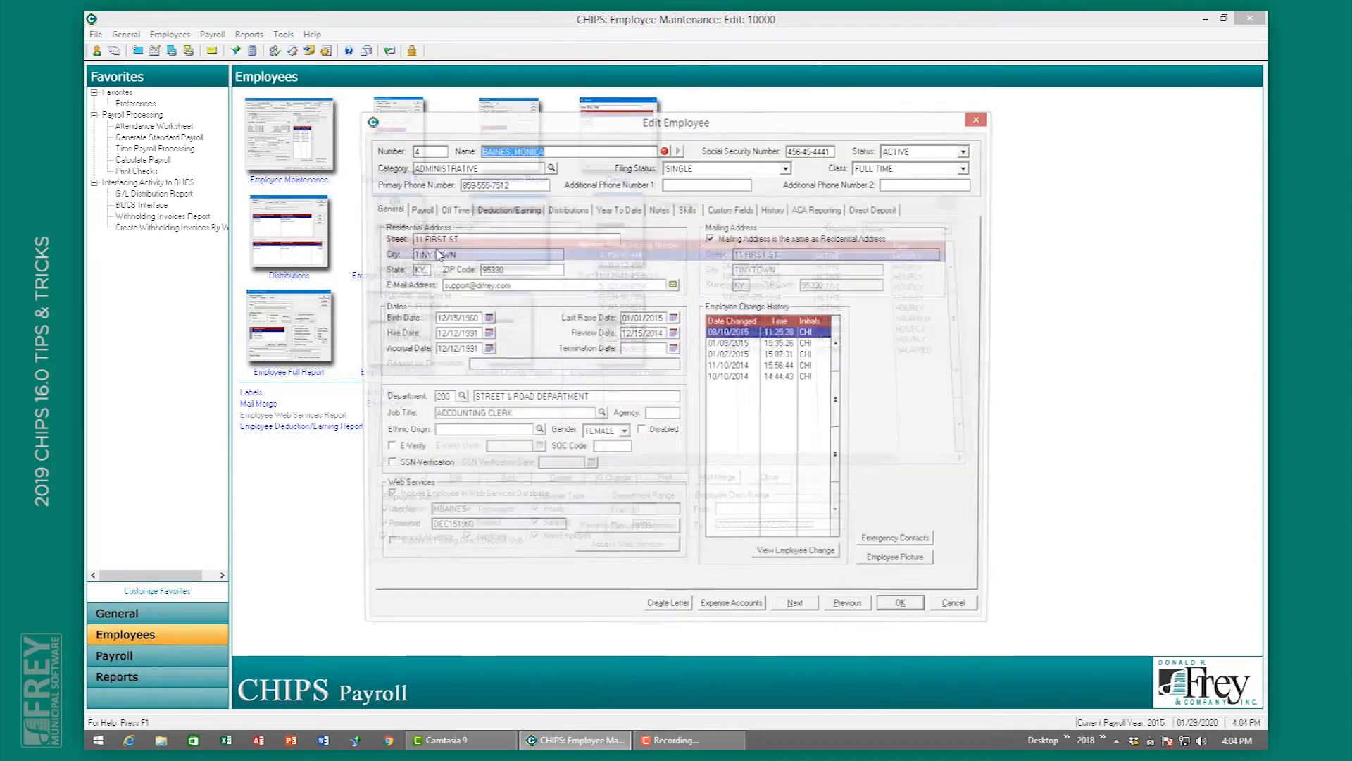
pyautogui.click(666, 209)
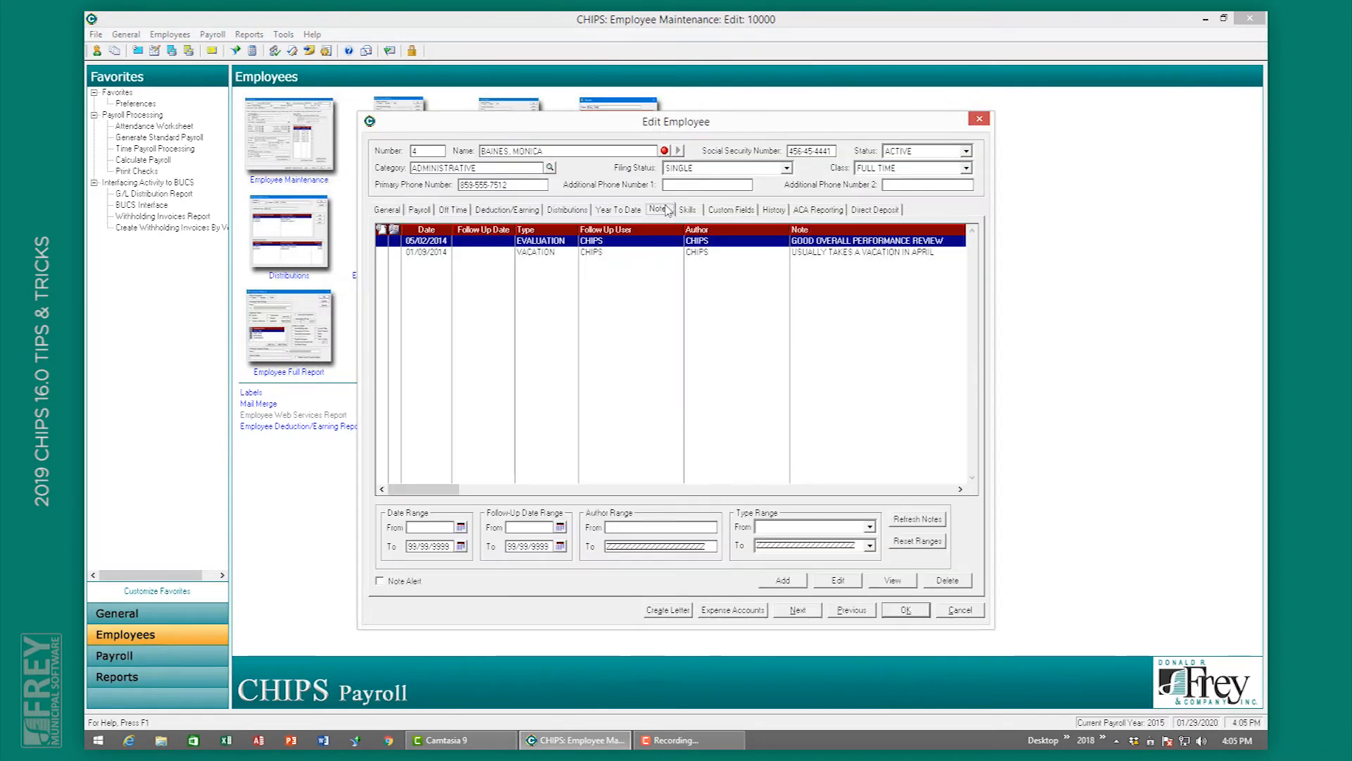
pyautogui.doubleClick(576, 254)
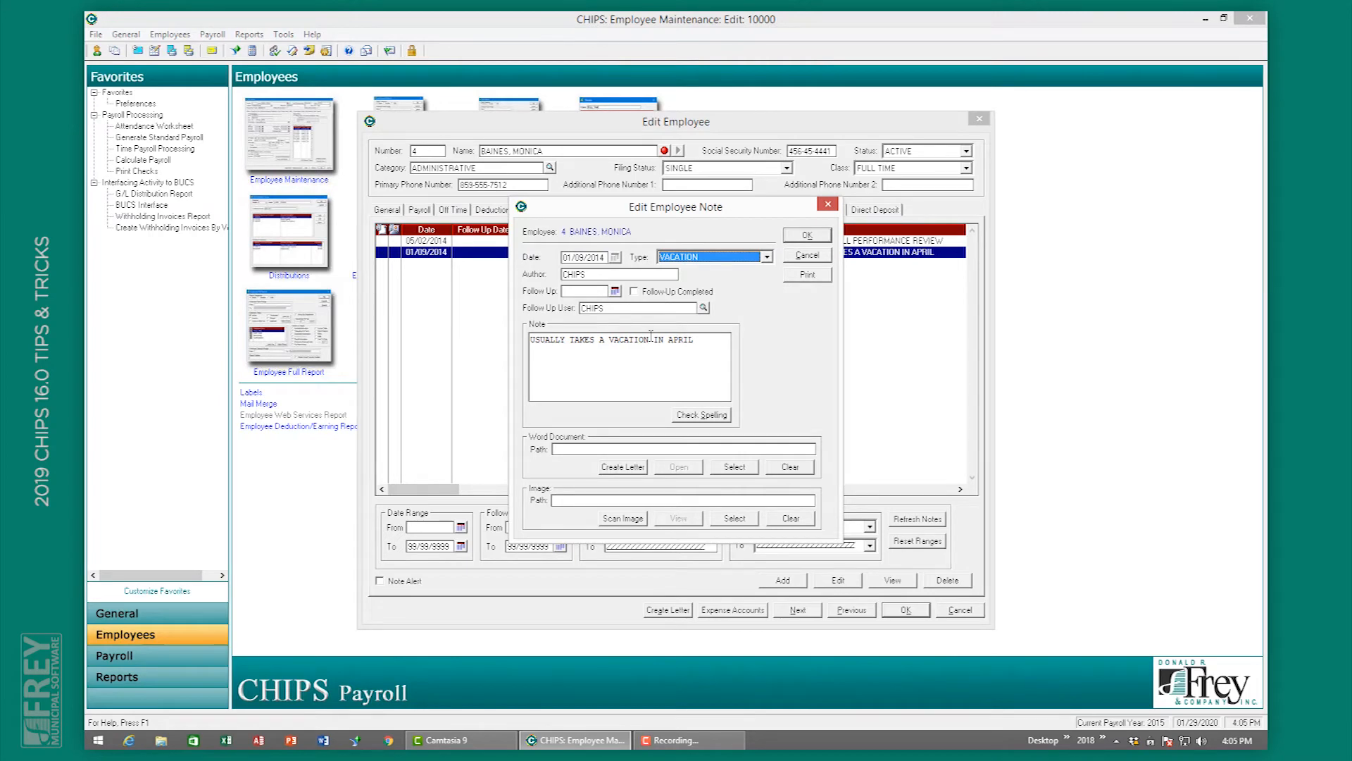
pyautogui.click(755, 525)
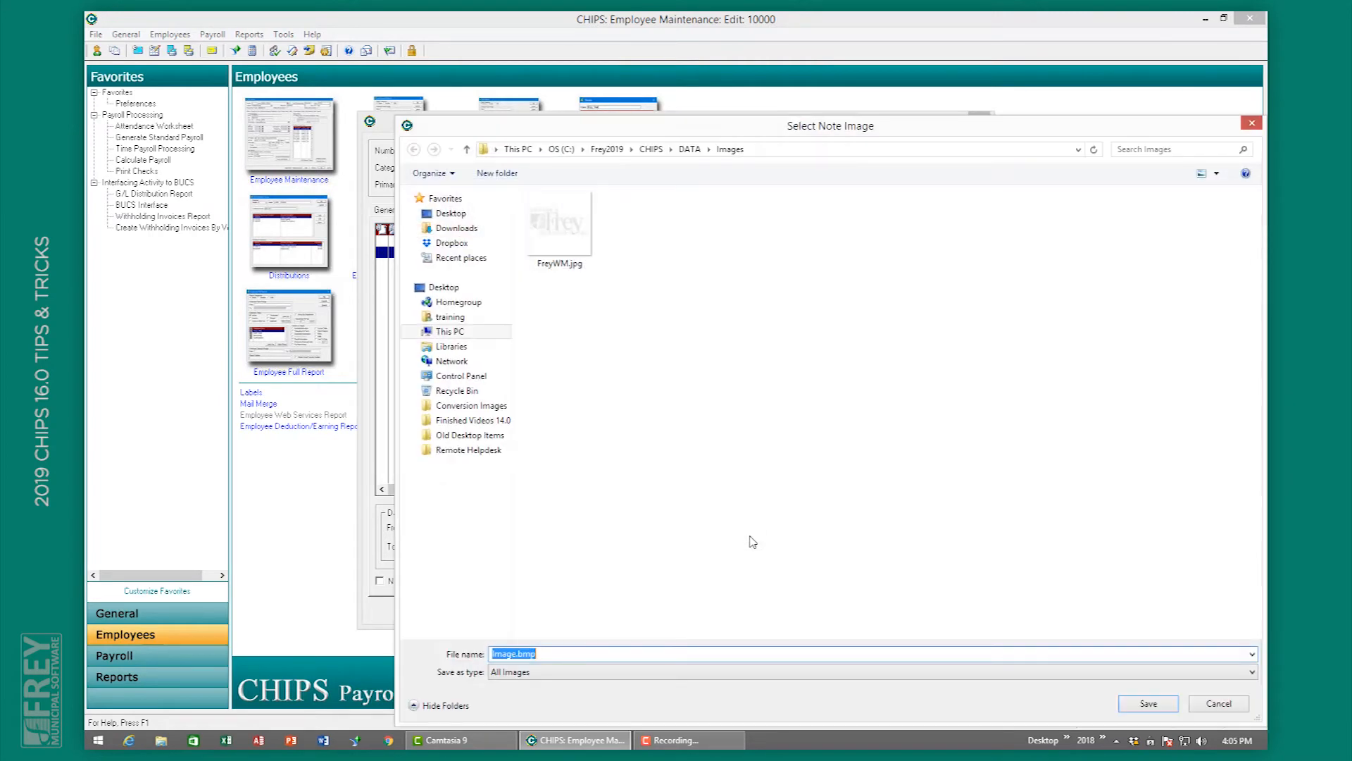
pyautogui.click(1253, 673)
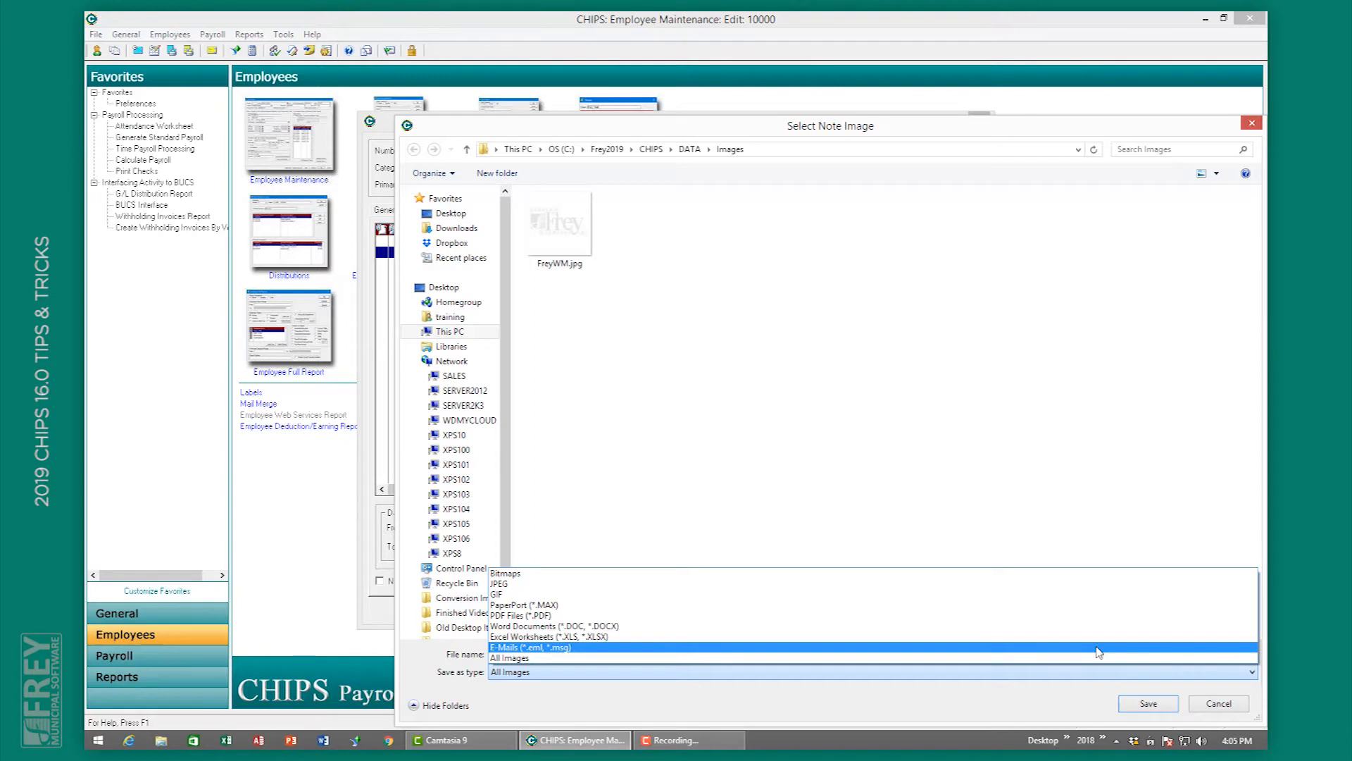
pyautogui.click(1217, 706)
pyautogui.click(1218, 704)
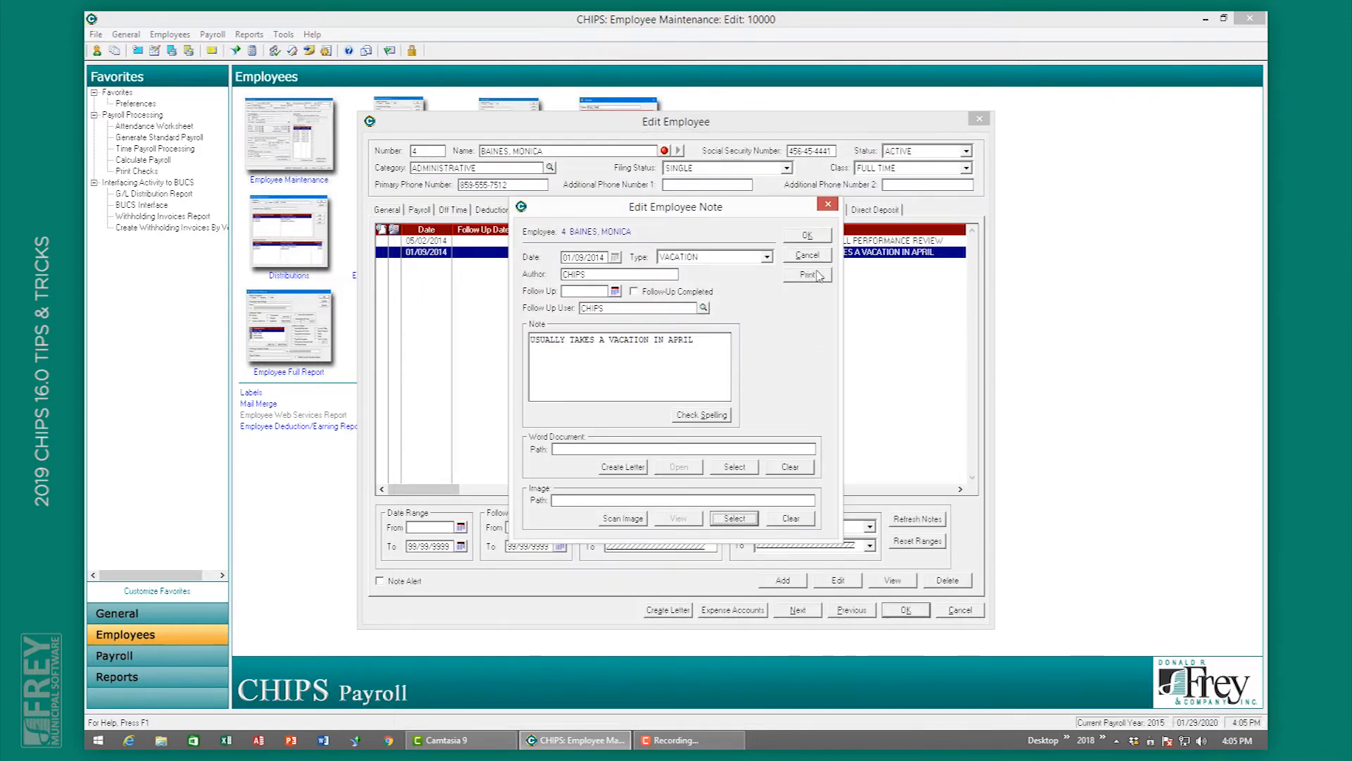
pyautogui.click(817, 253)
pyautogui.click(975, 609)
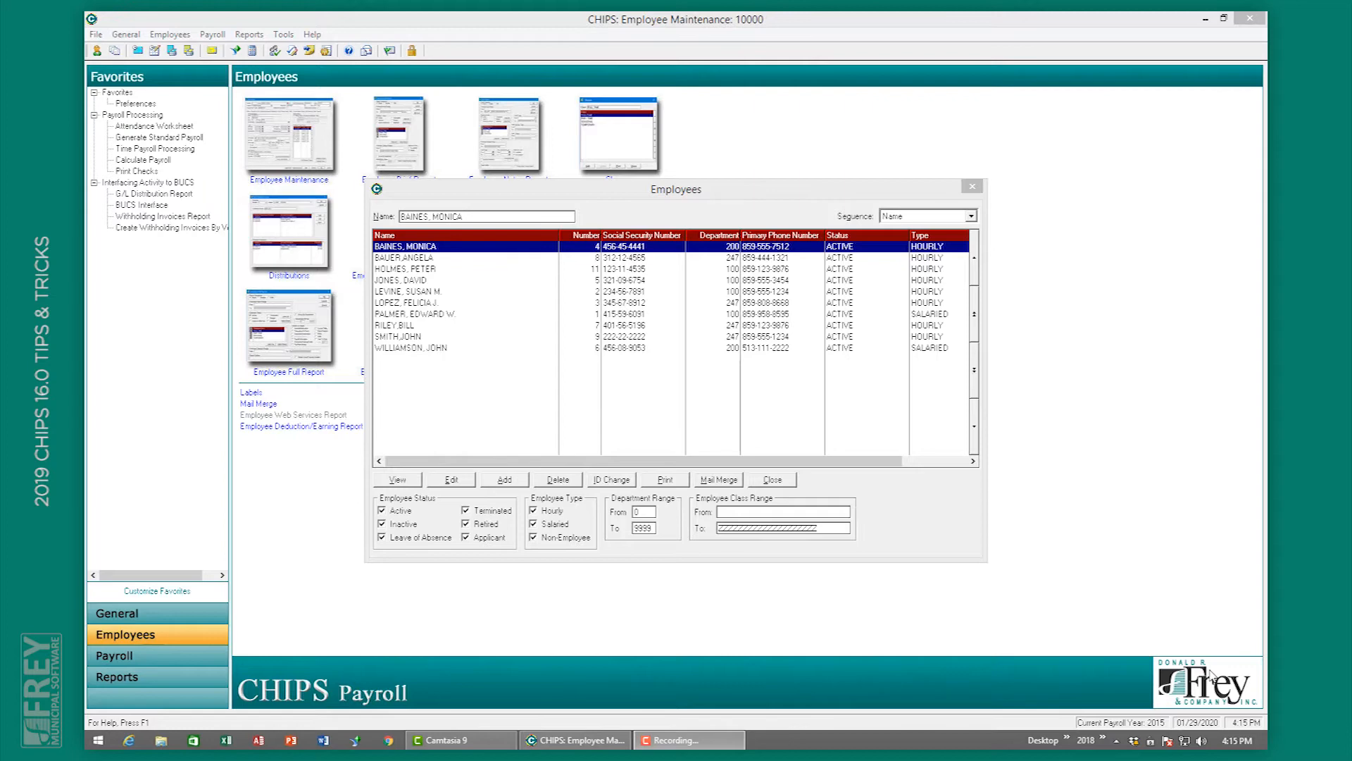
# - Try the MARRIED FILING SEPARATELY filing status on the first listed employee, discard the change and close the employee list
pyautogui.doubleClick(509, 247)
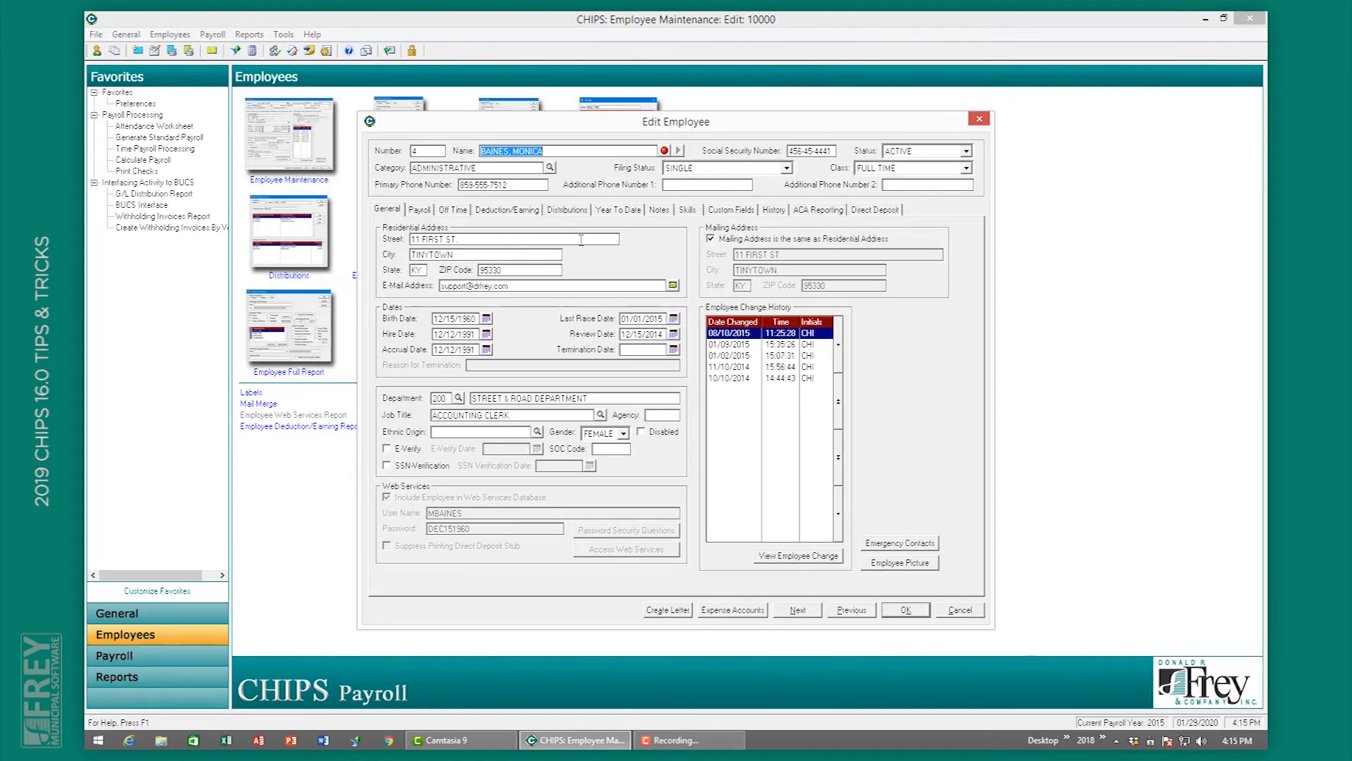
pyautogui.click(786, 169)
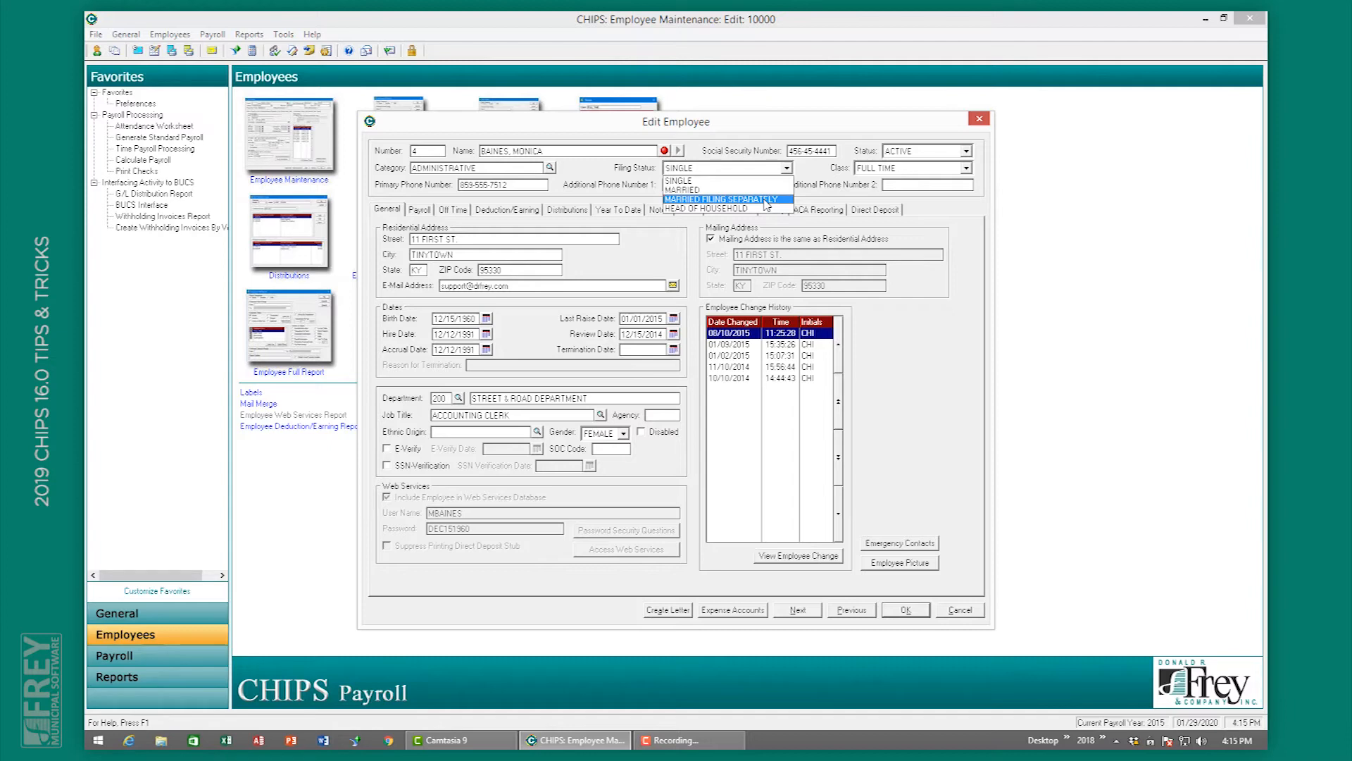
pyautogui.click(767, 201)
pyautogui.click(966, 610)
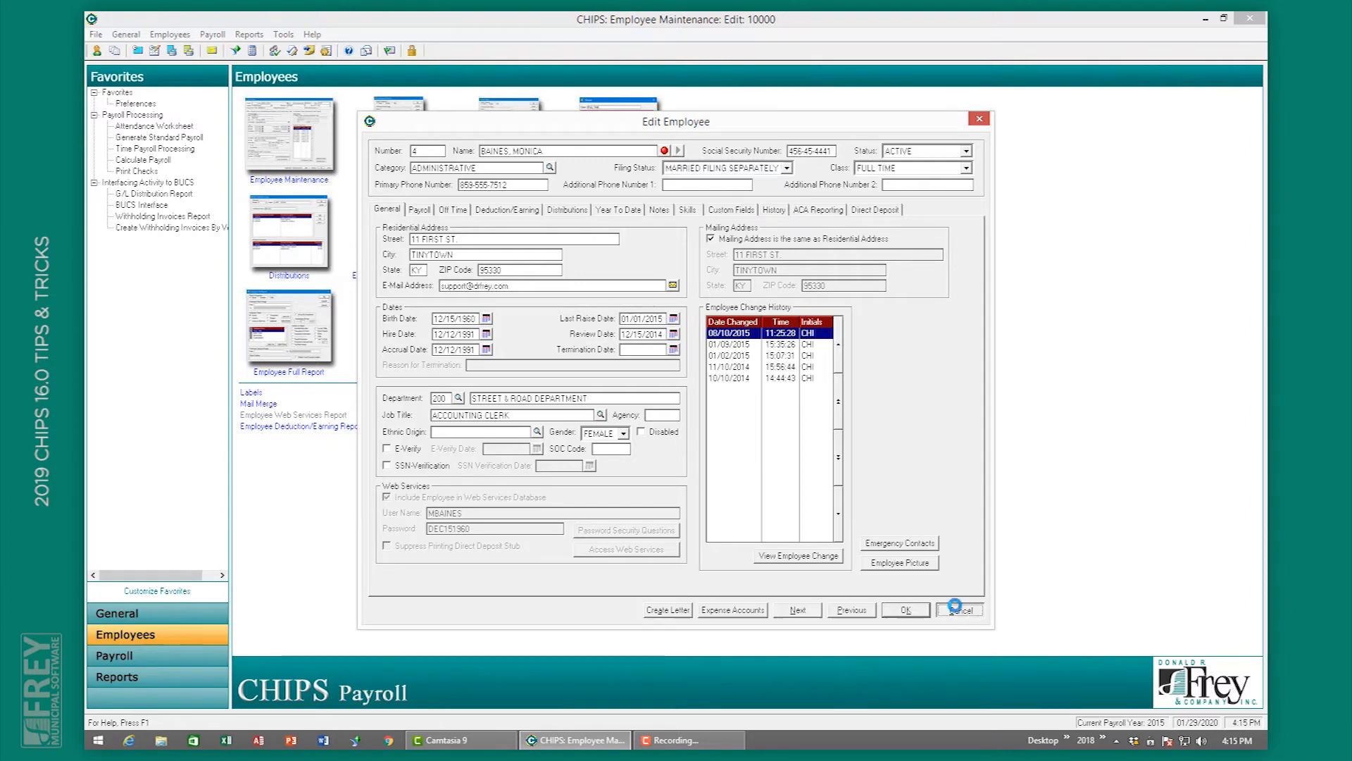
pyautogui.click(704, 429)
pyautogui.click(776, 480)
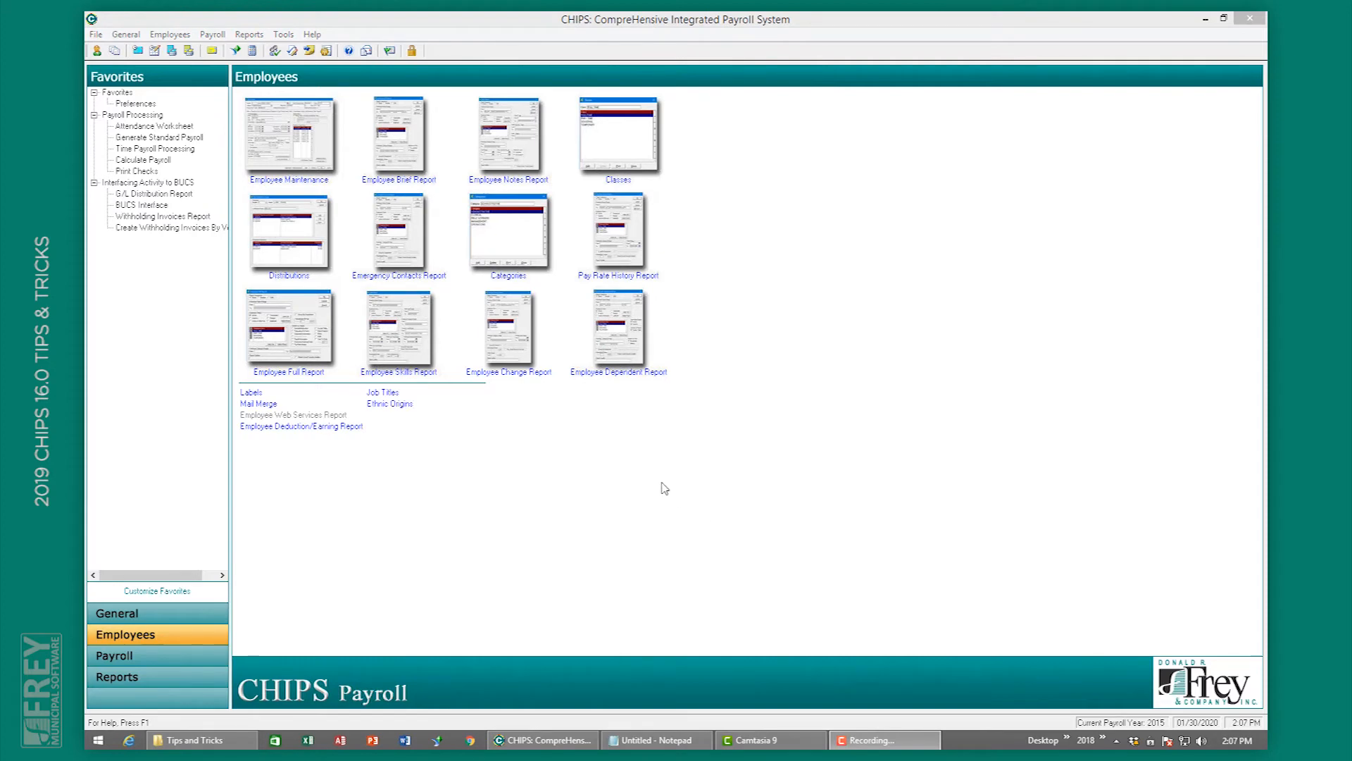
# - Open the first listed employee's ACA Reporting dependents and select the first dependent as the insertion point
pyautogui.click(294, 173)
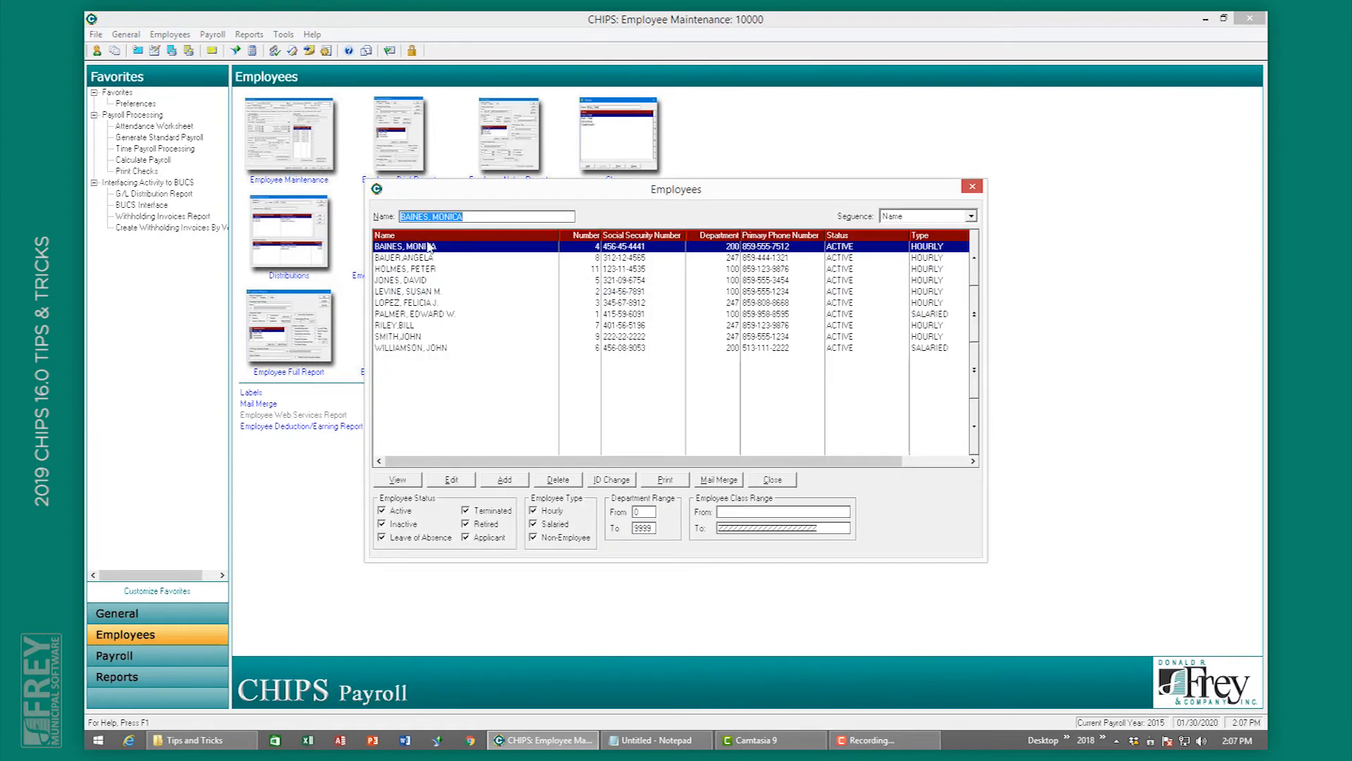
pyautogui.doubleClick(446, 250)
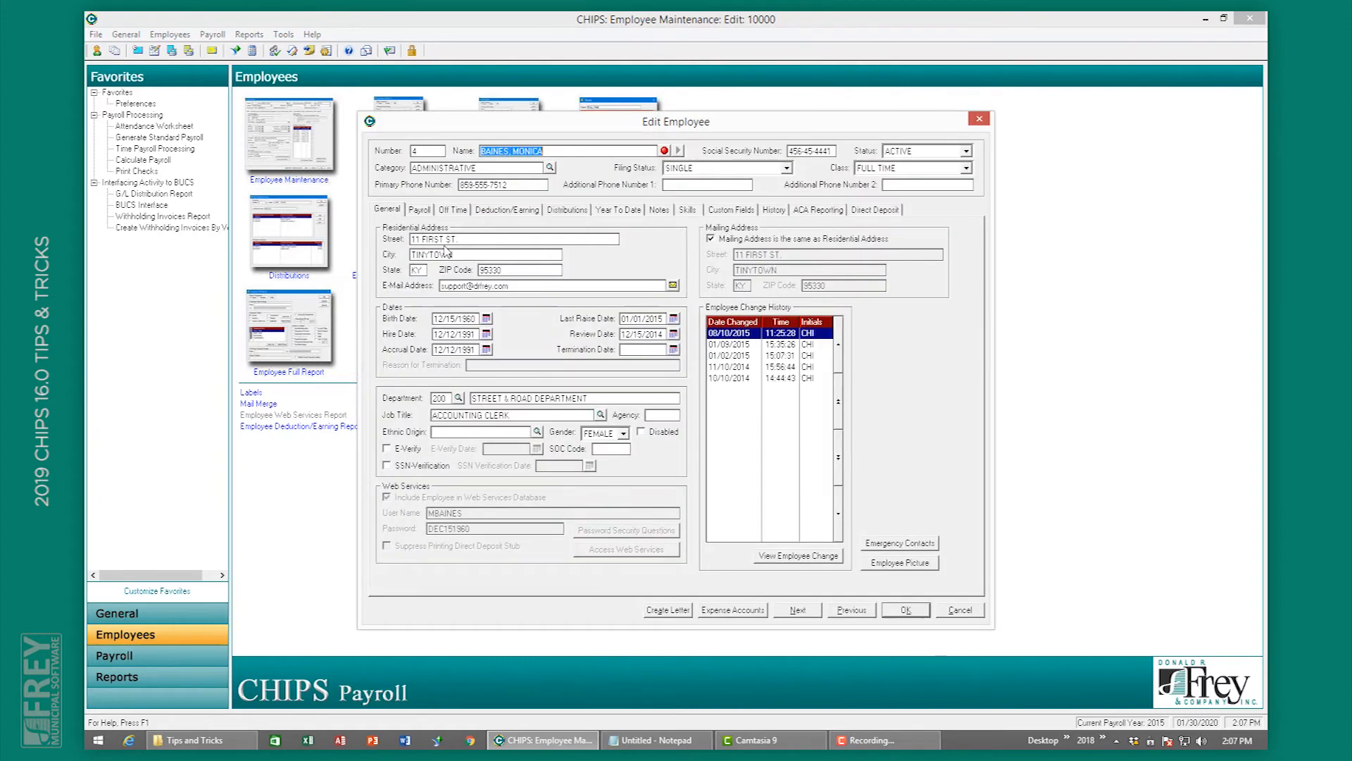
pyautogui.click(811, 212)
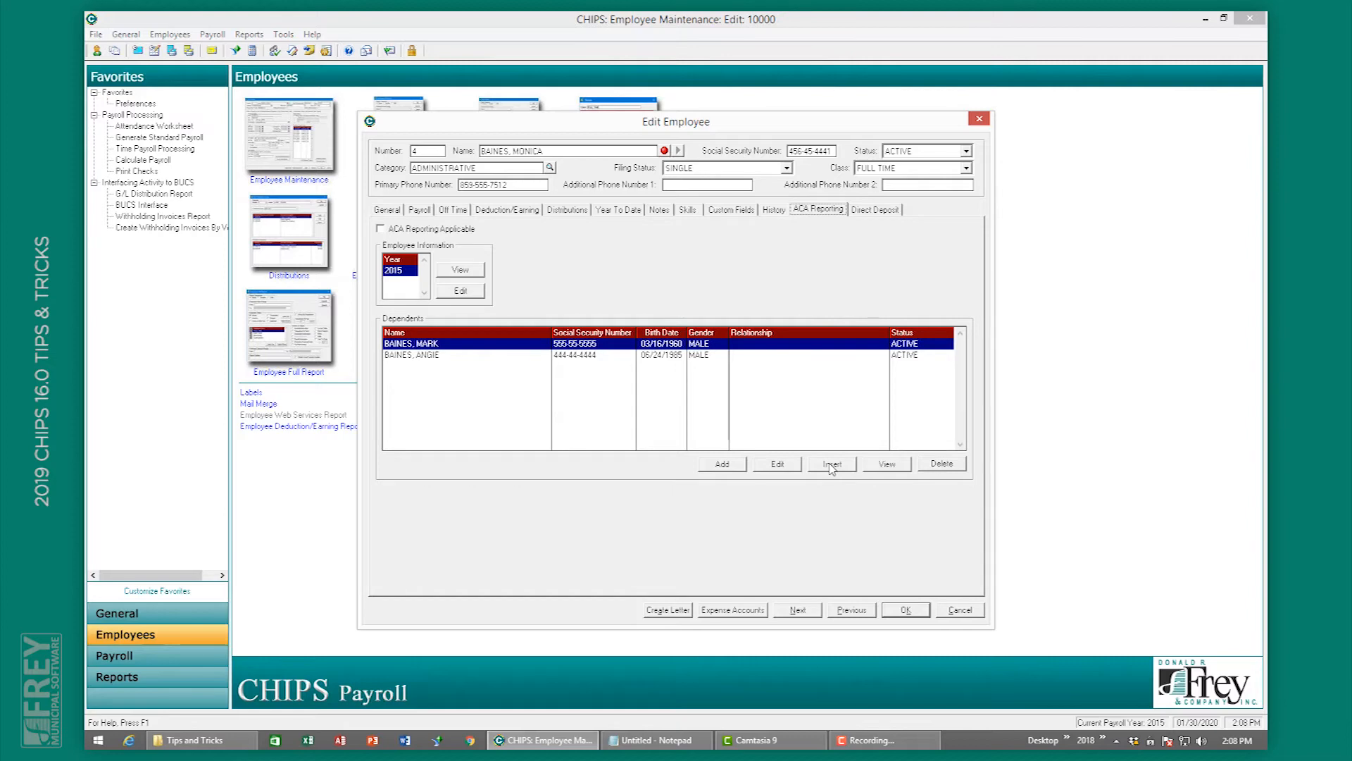
pyautogui.click(615, 357)
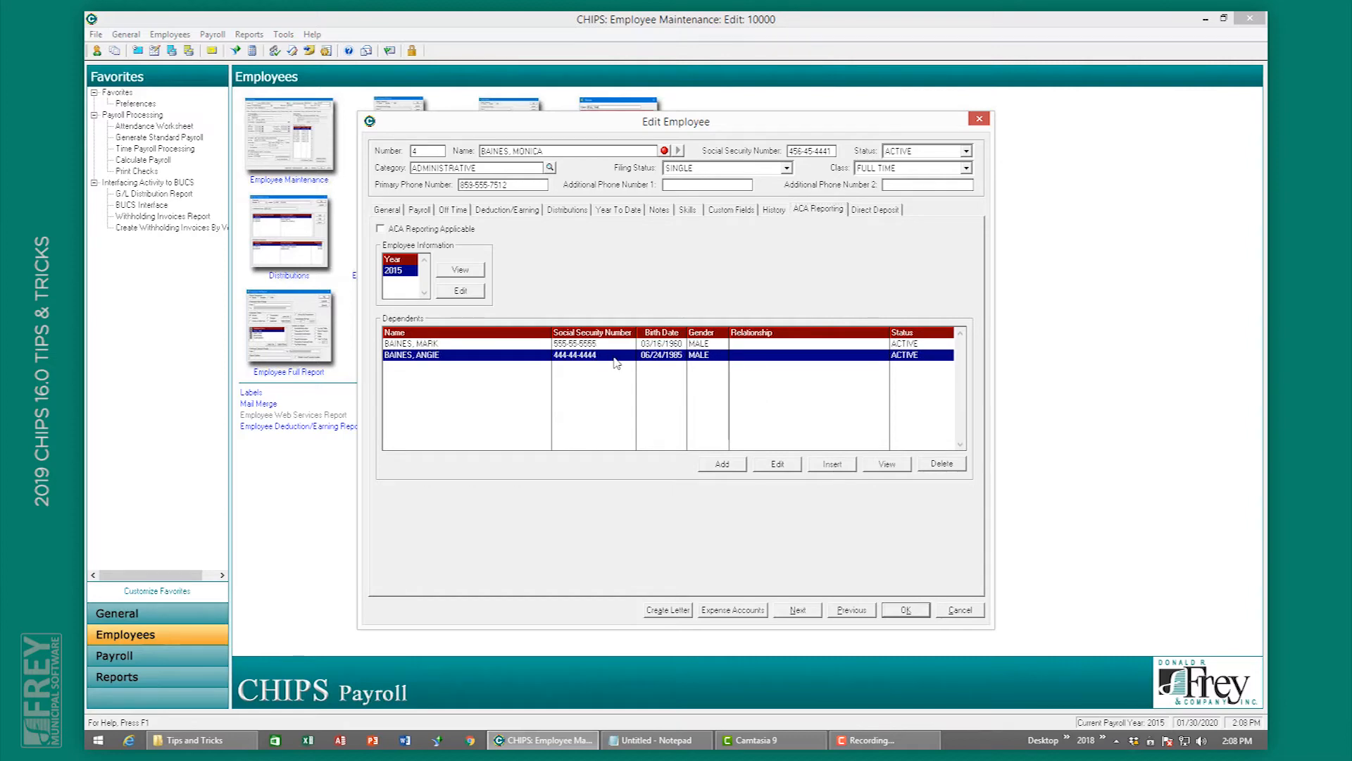
pyautogui.click(593, 344)
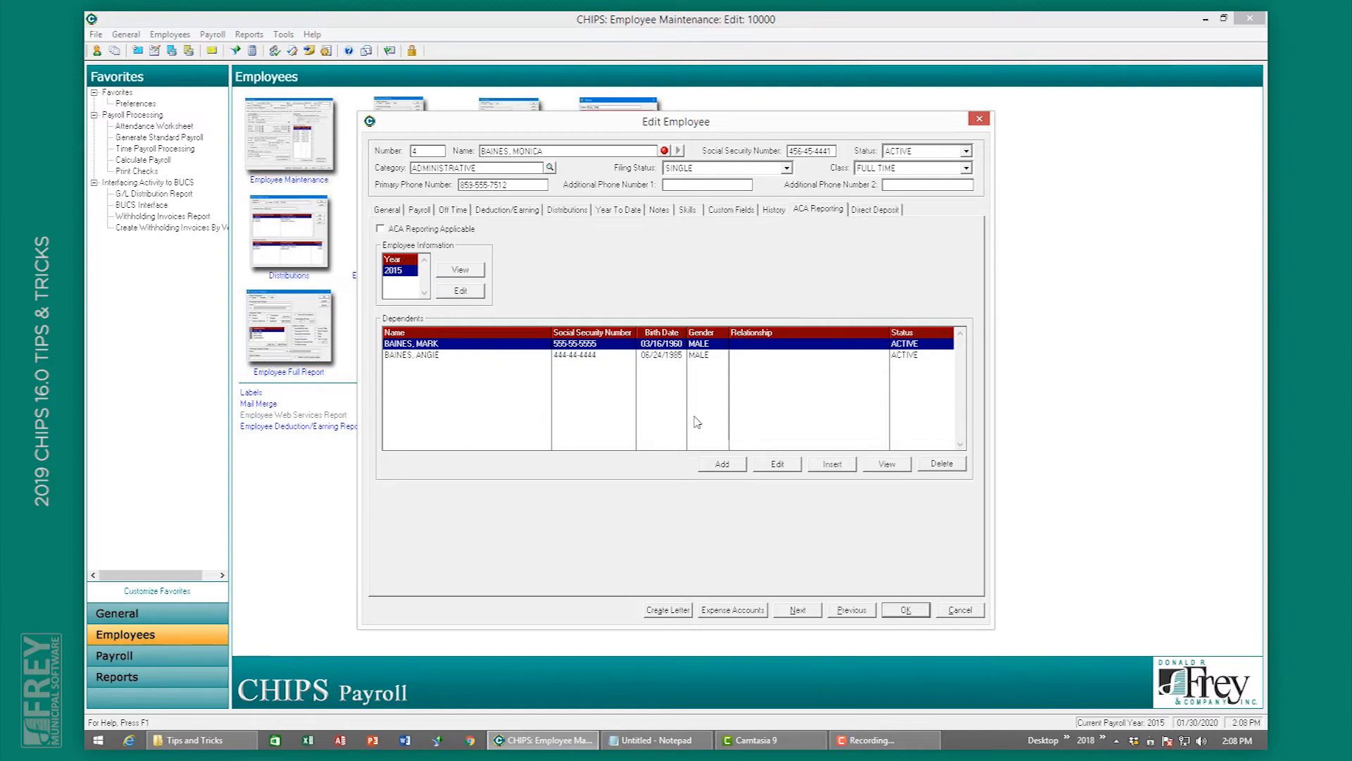
# - Insert a male dependent above the selected one with full name, Social Security number and birth date, and save the employee record
pyautogui.click(722, 464)
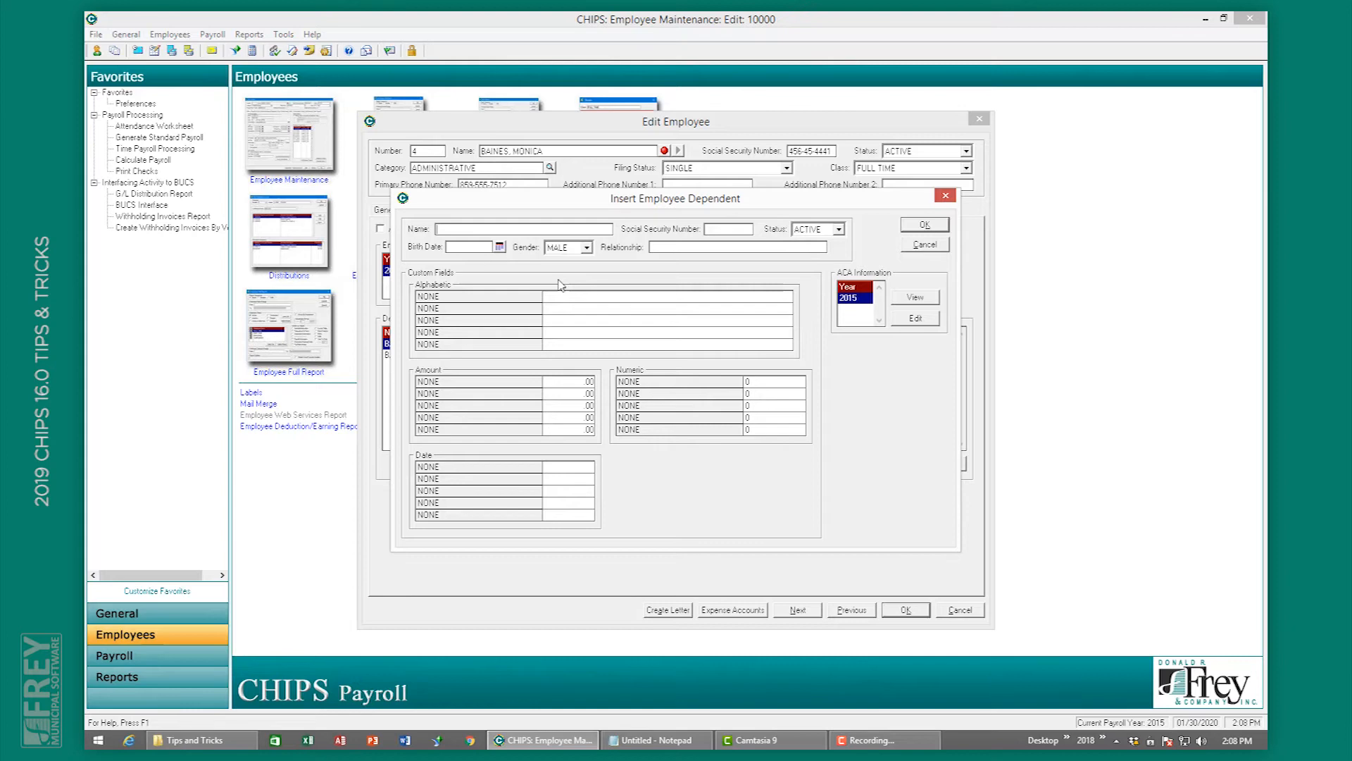
pyautogui.write('BAINES,')
pyautogui.write('JACK')
pyautogui.write('111-11-1111')
pyautogui.write('2008')
pyautogui.press('Tab')
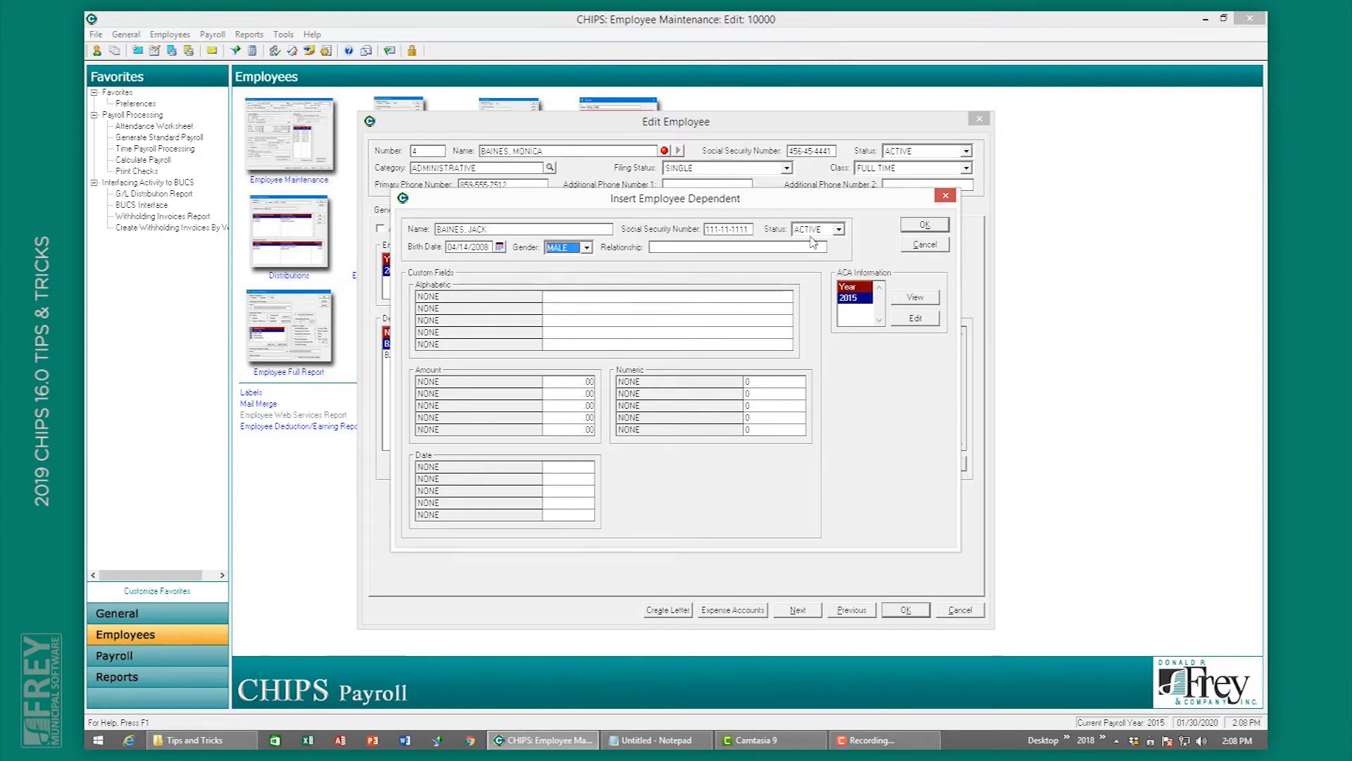
pyautogui.click(919, 226)
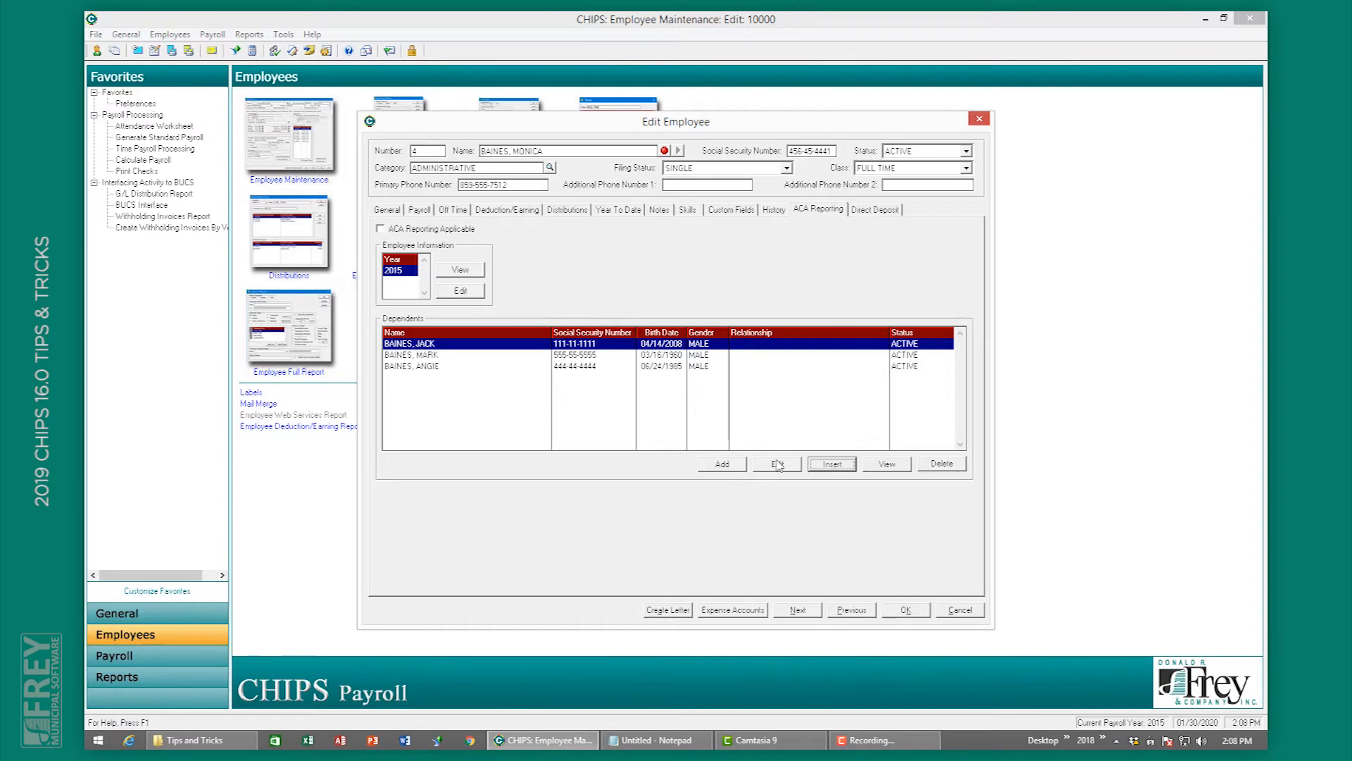
pyautogui.click(909, 612)
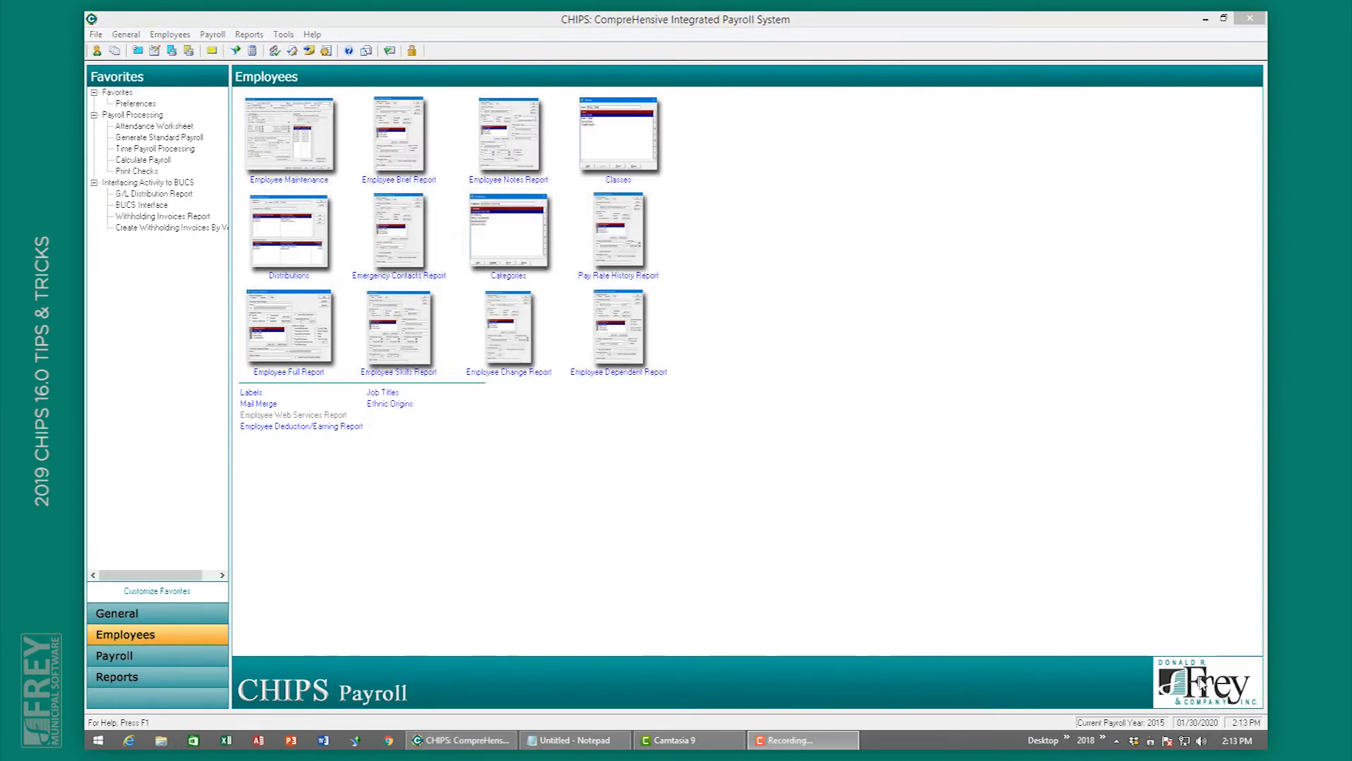
# - View the Comment field of the Huntington Bank direct deposit item for the salaried department 100 employee, and cancel the edit
pyautogui.click(320, 149)
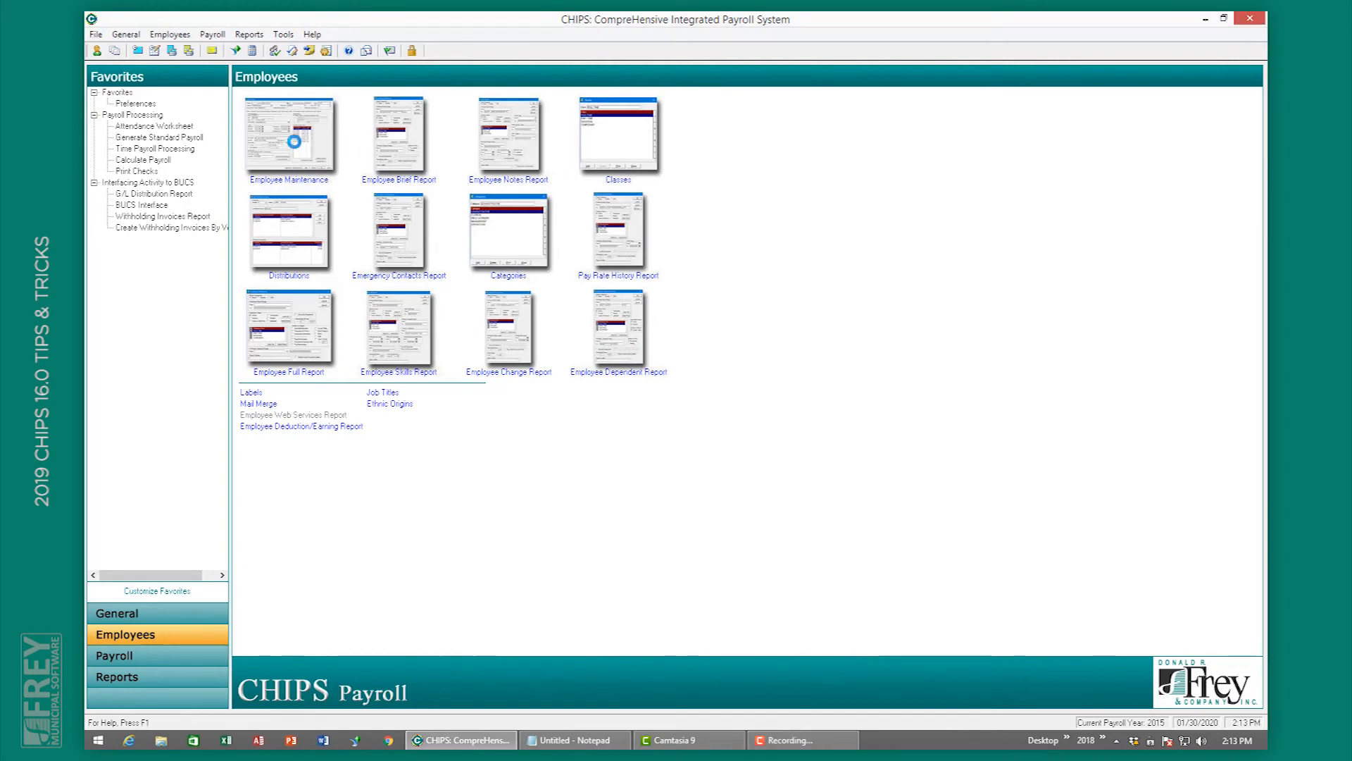
pyautogui.doubleClick(425, 314)
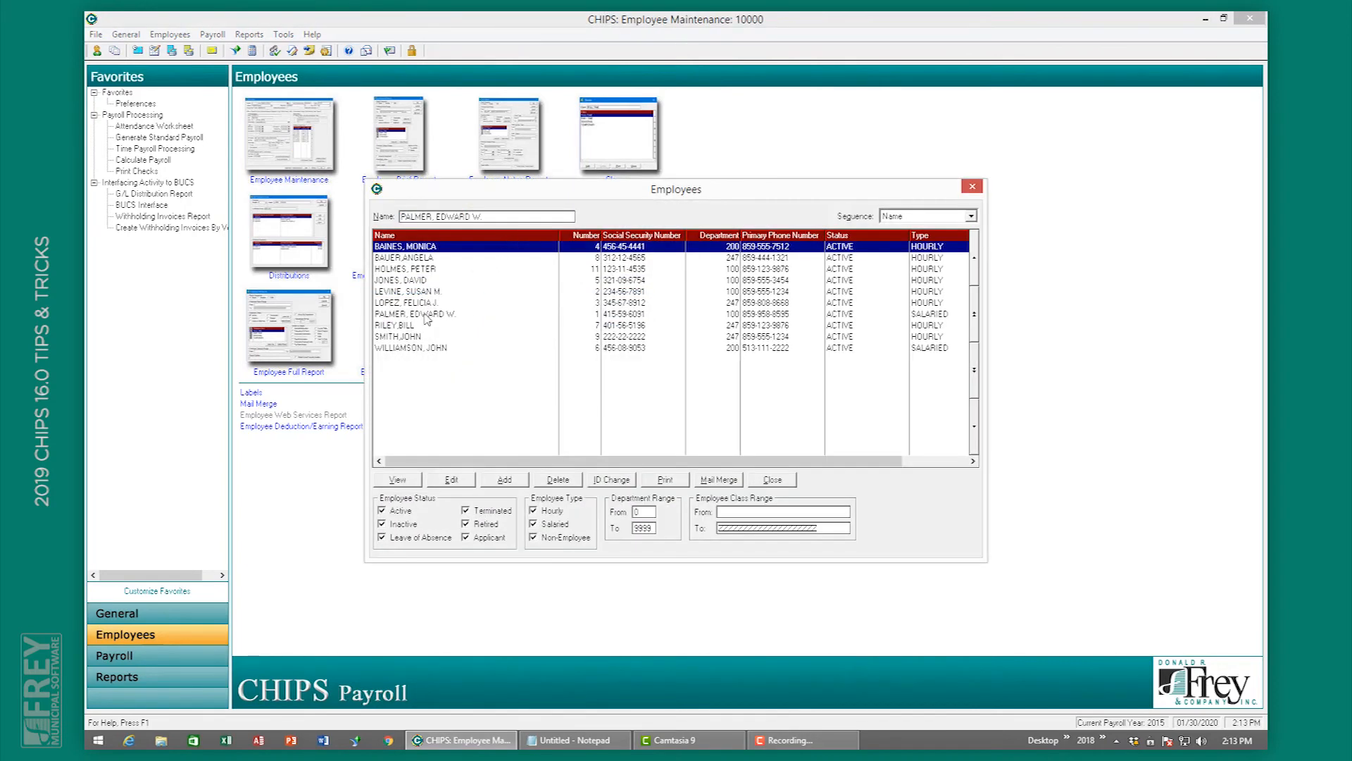
pyautogui.click(872, 210)
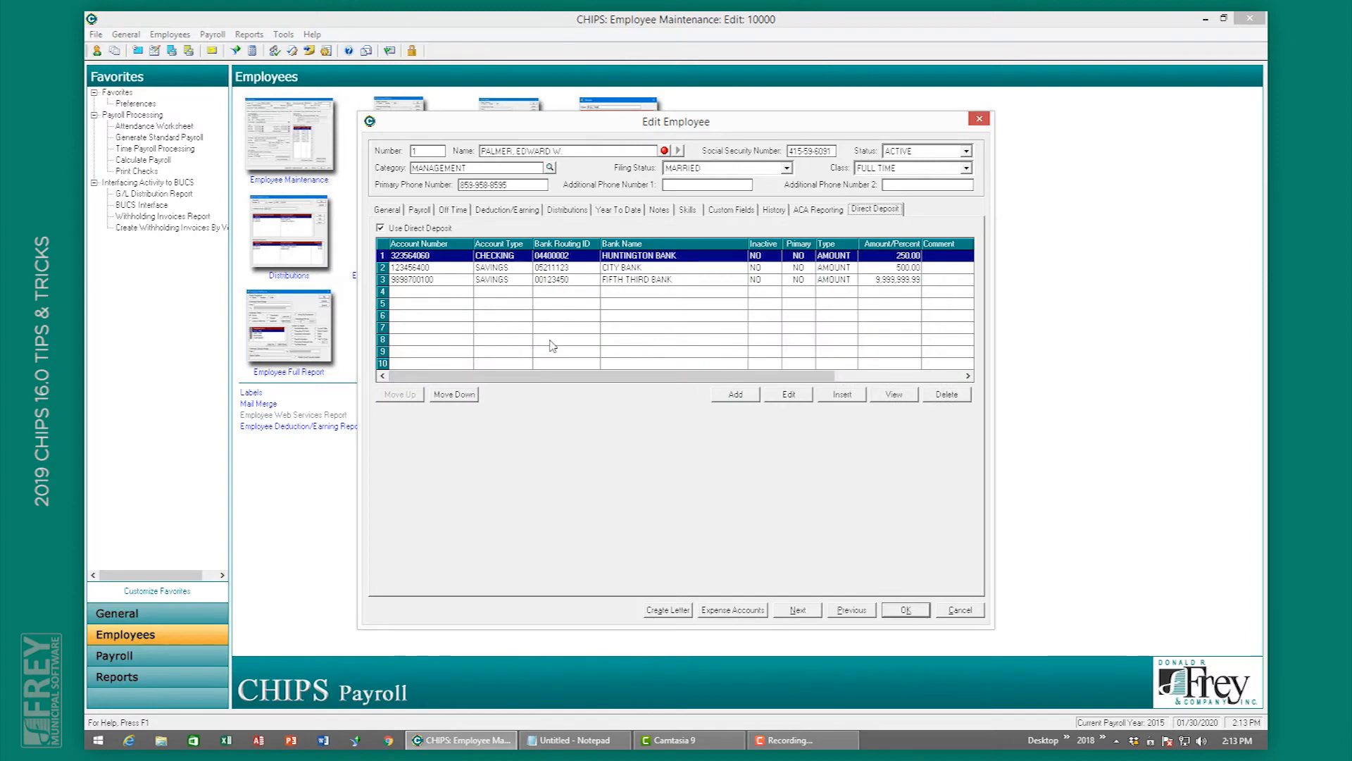
pyautogui.click(787, 394)
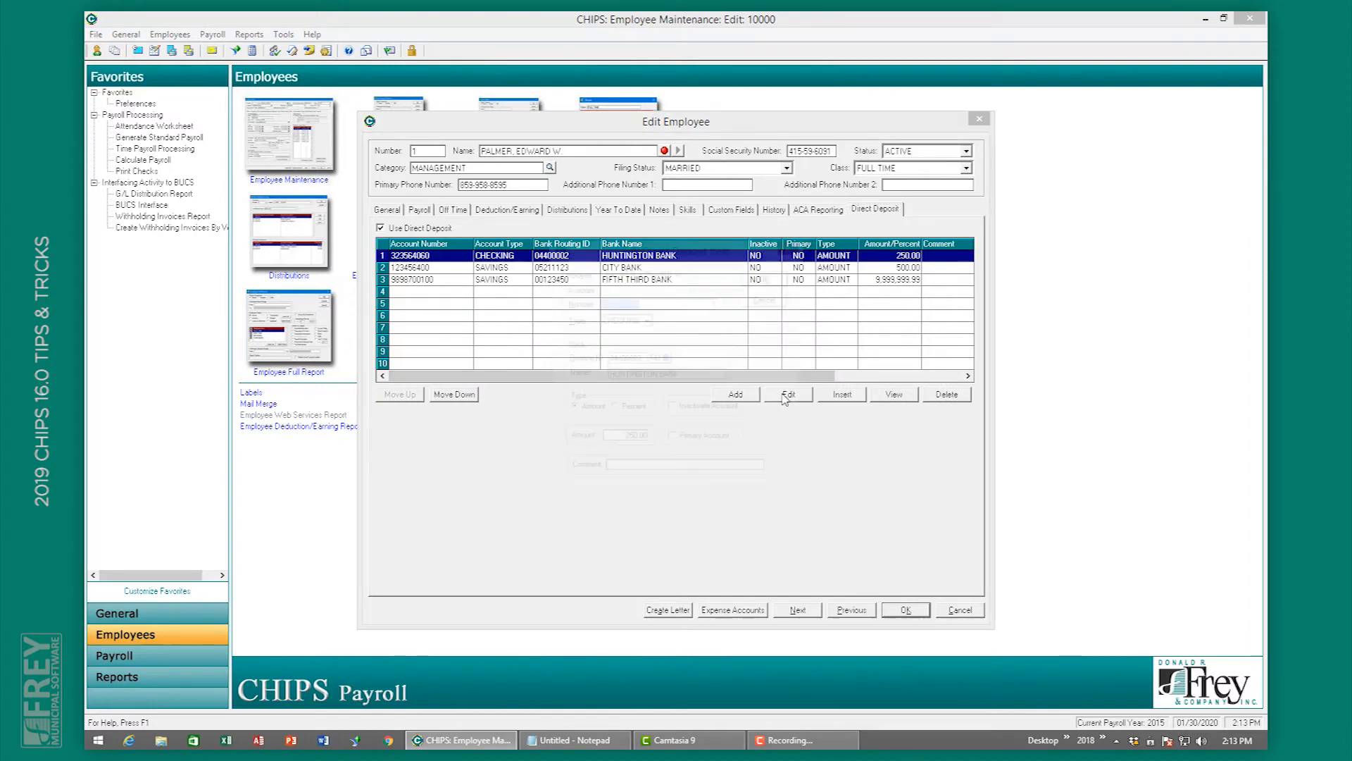
pyautogui.click(621, 479)
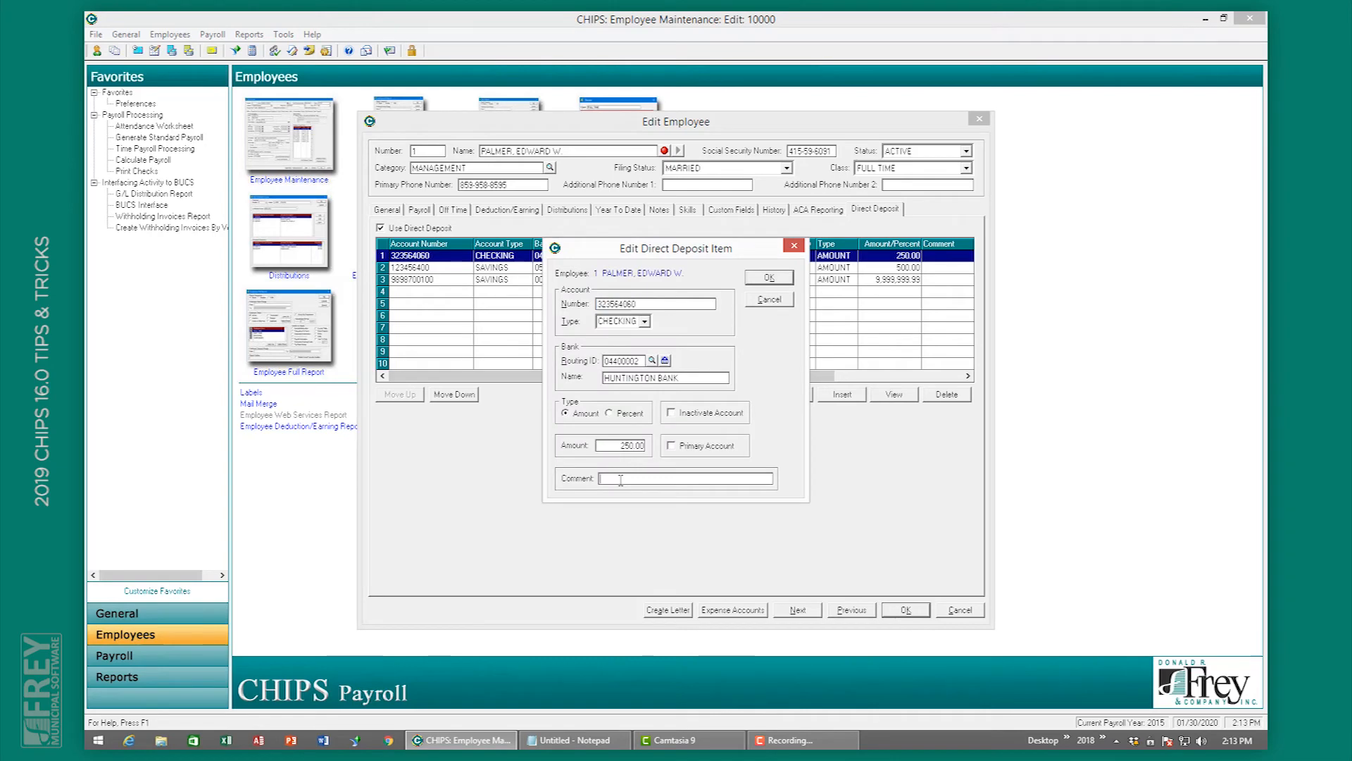
pyautogui.click(752, 304)
# - Add the comment CHRISTMAS SAVINGS to the City Bank direct deposit item, save the employee record and close the employee list
pyautogui.click(606, 273)
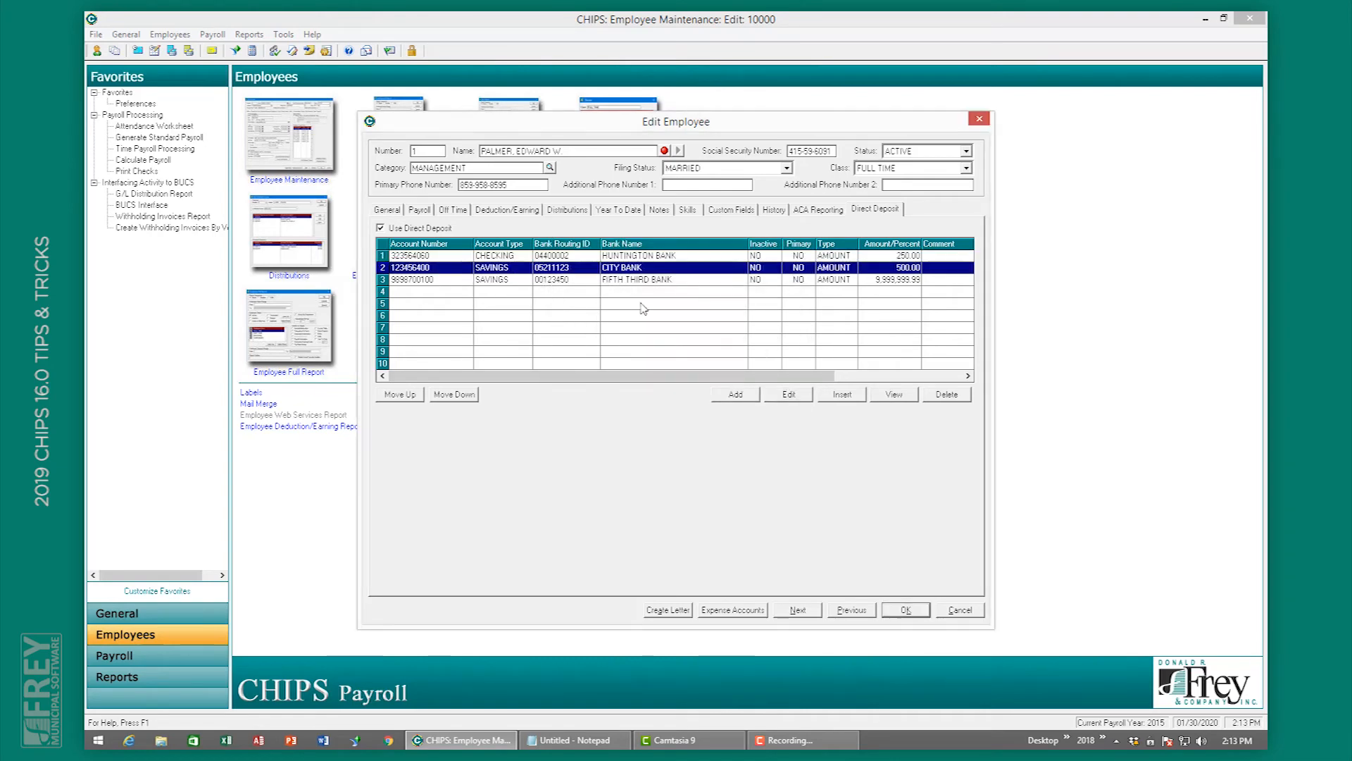
pyautogui.click(789, 395)
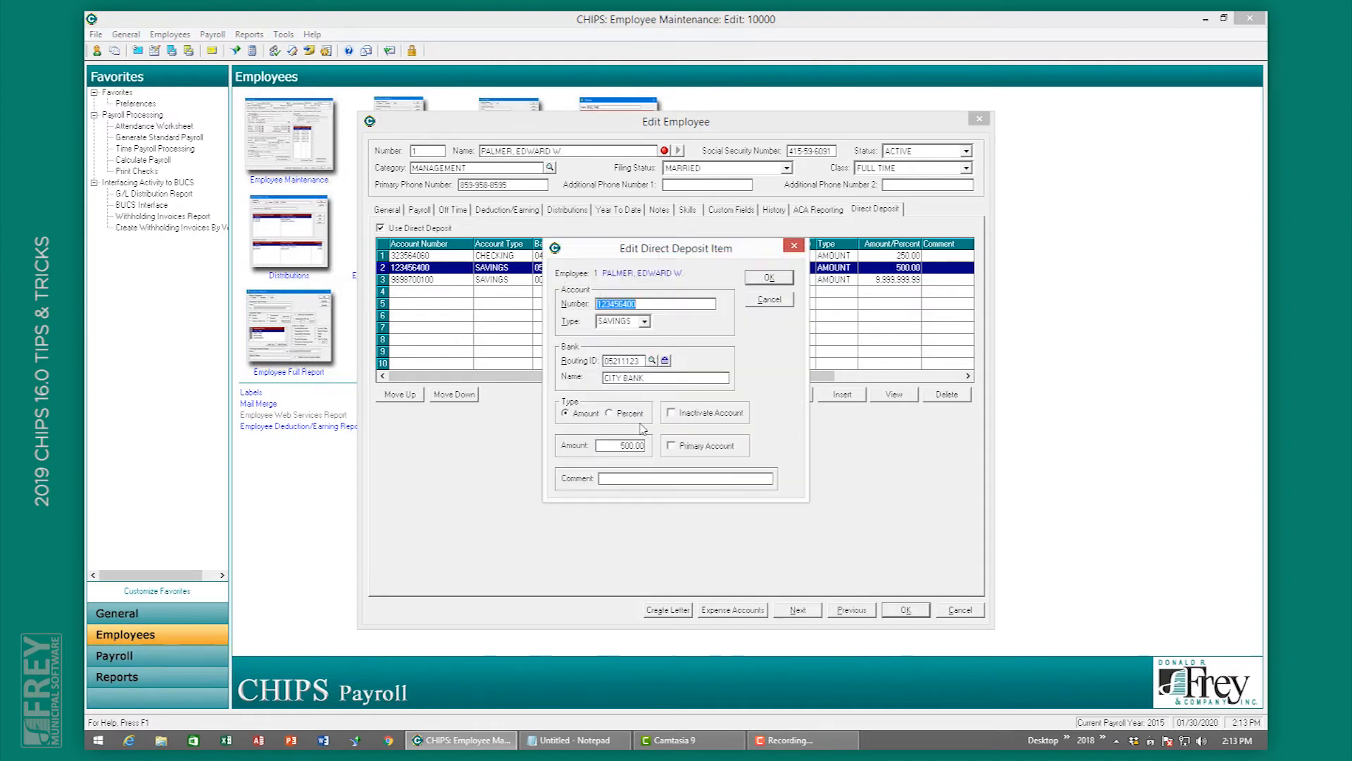
pyautogui.click(644, 479)
pyautogui.write('CHRISTMAS SAVINGS')
pyautogui.click(769, 277)
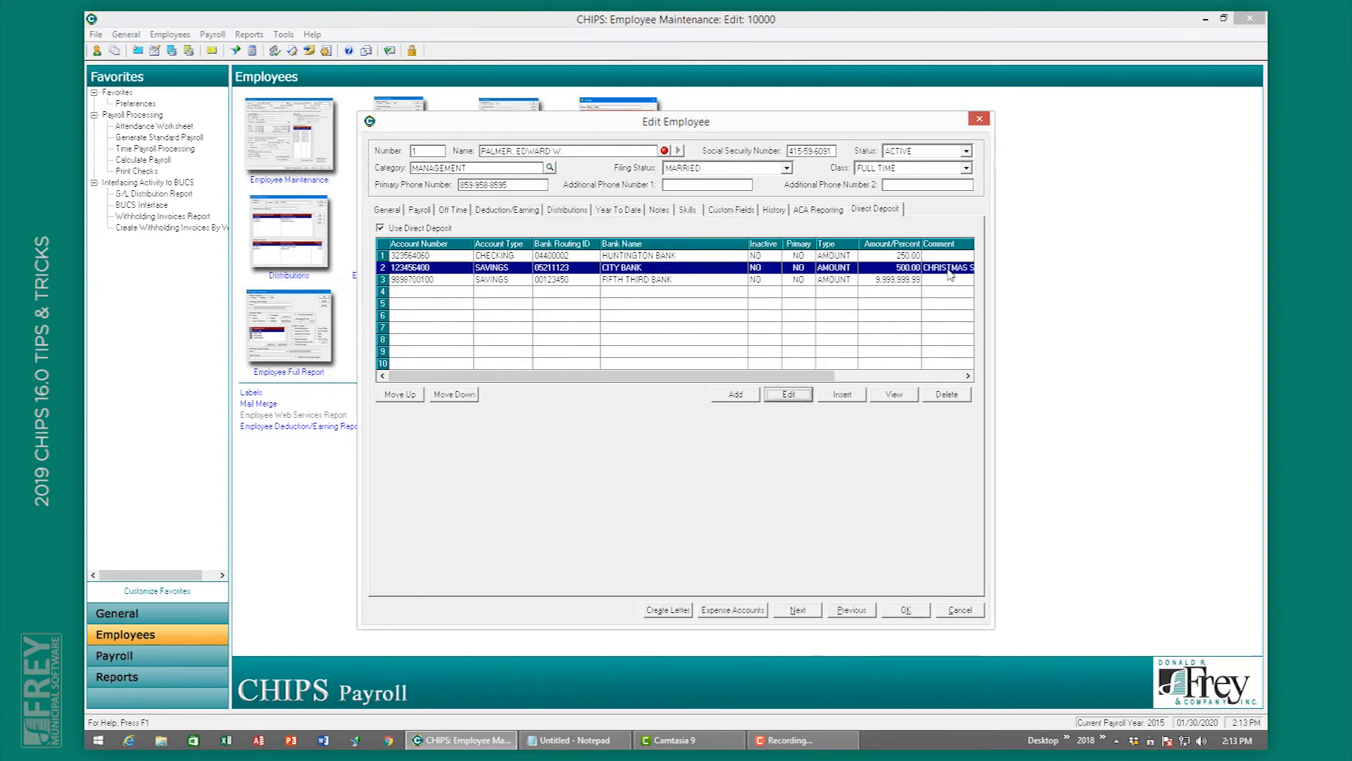
pyautogui.click(917, 610)
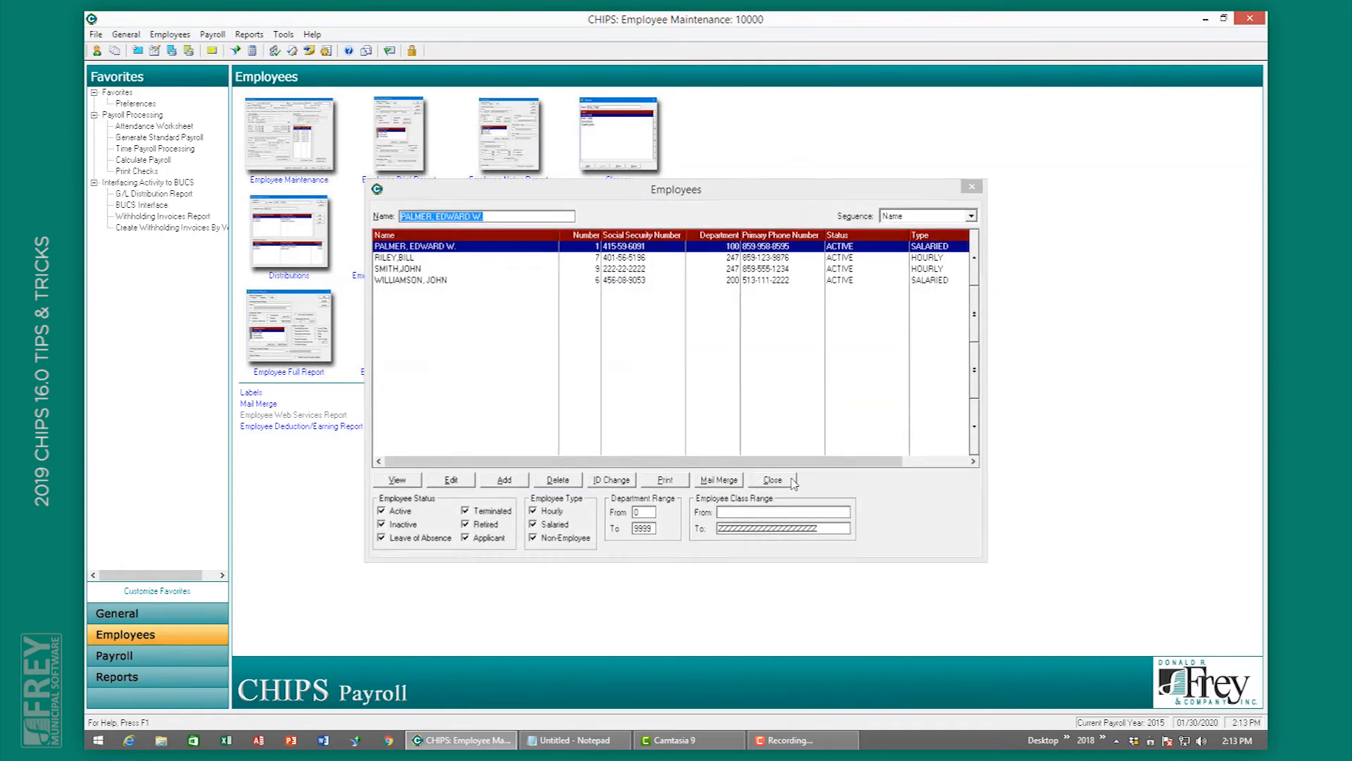
pyautogui.click(795, 484)
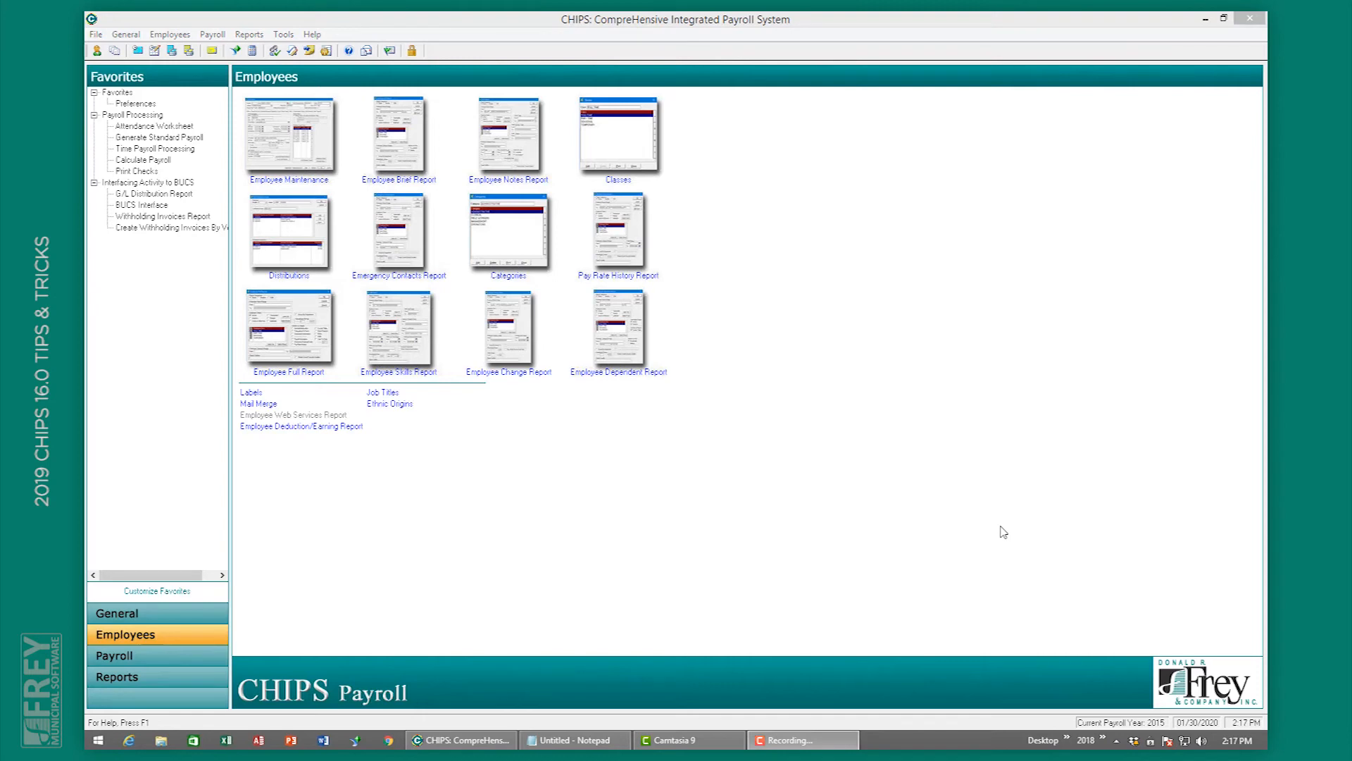
# - Turn off Calculate Employee Portion for the HEALTH INSURANCE deduction/earning code, save it and close the code list
pyautogui.click(126, 35)
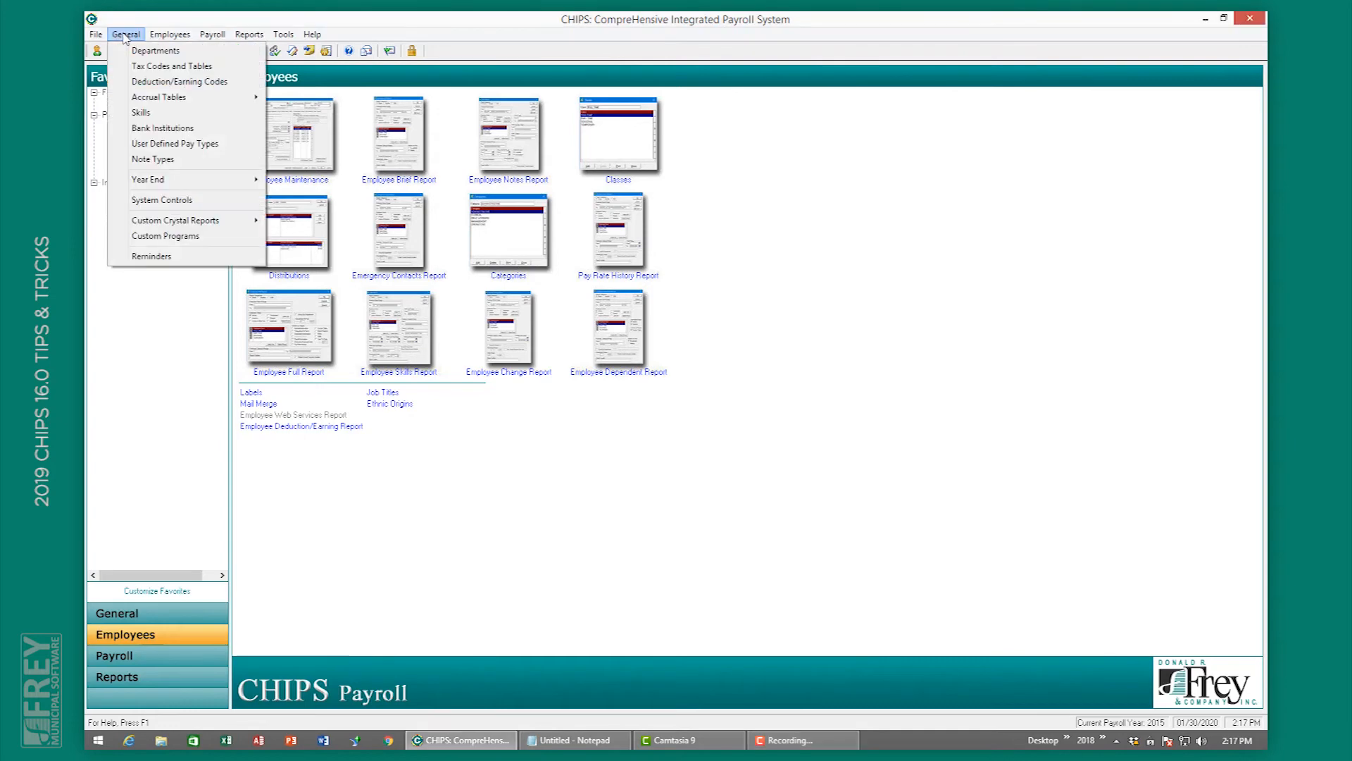
pyautogui.click(160, 82)
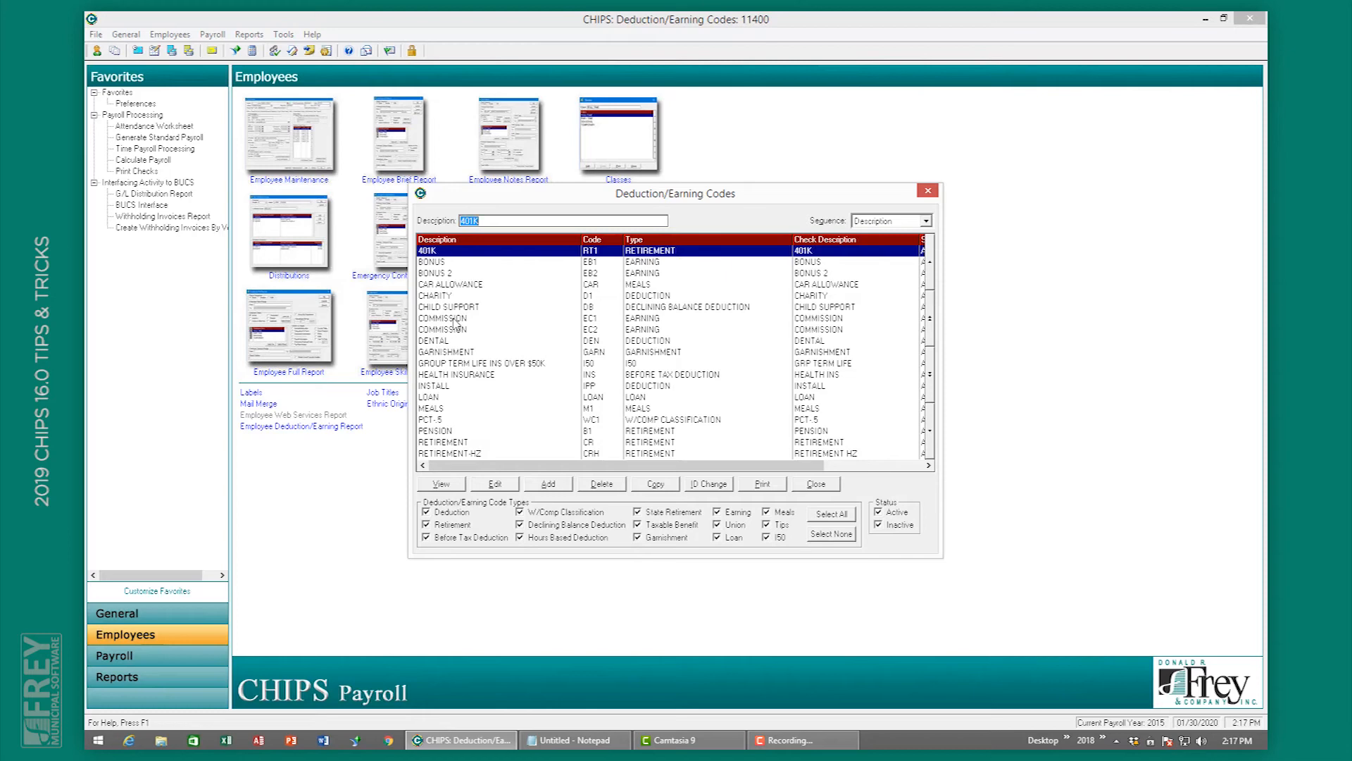
pyautogui.click(462, 375)
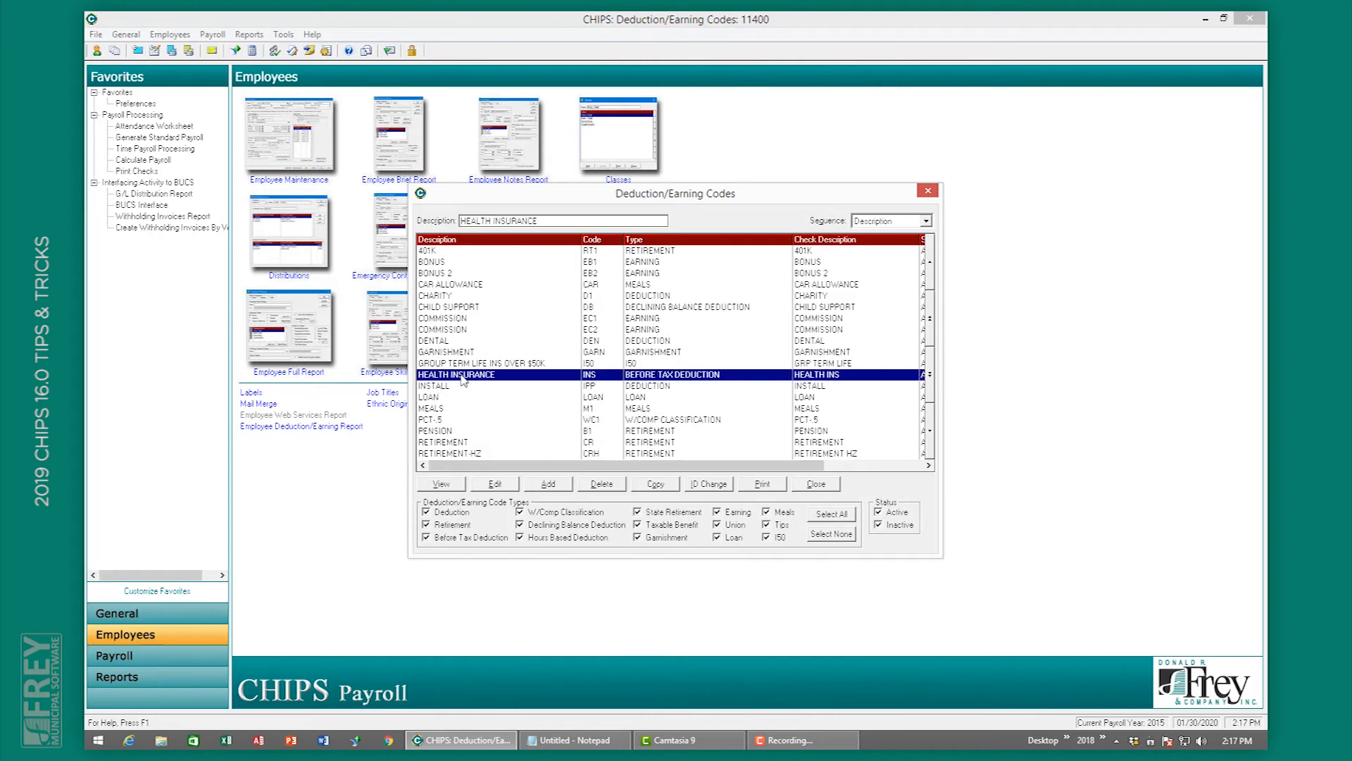
pyautogui.doubleClick(463, 375)
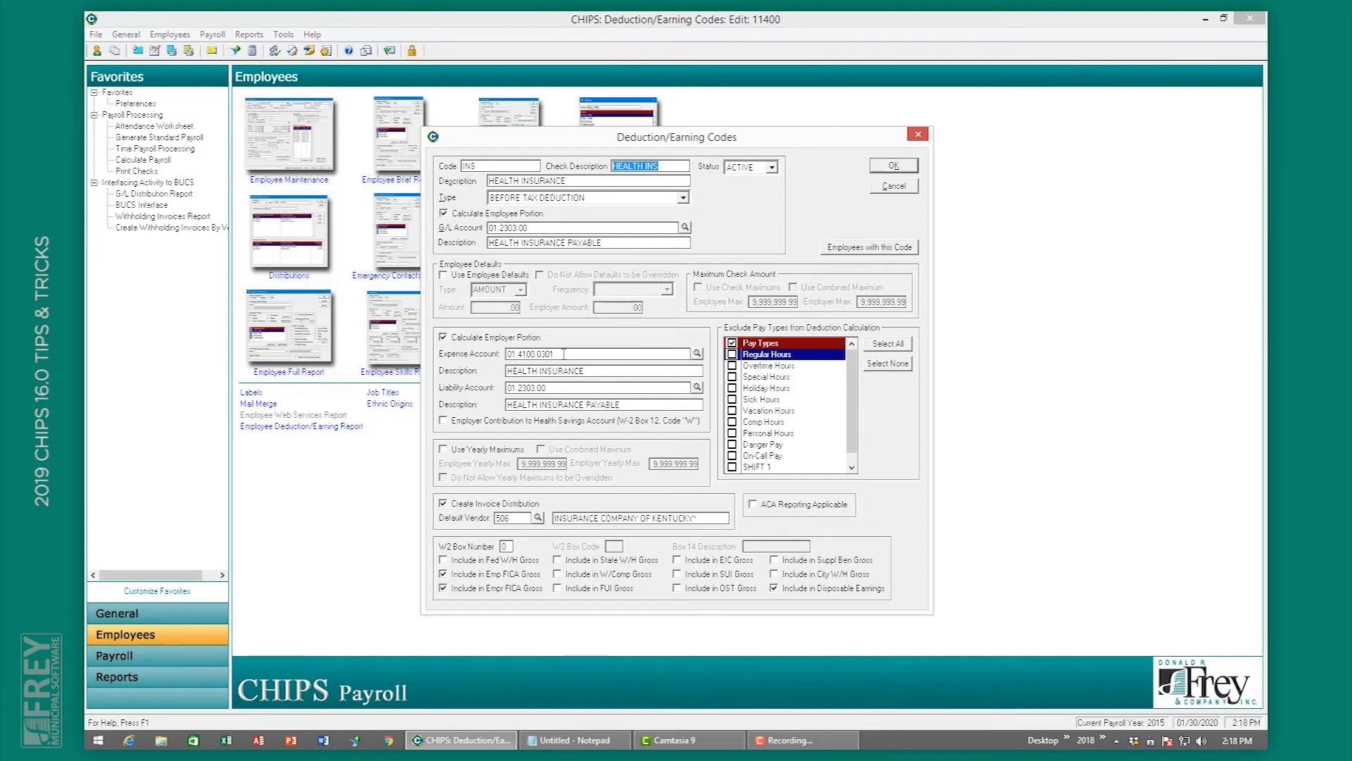
pyautogui.click(465, 215)
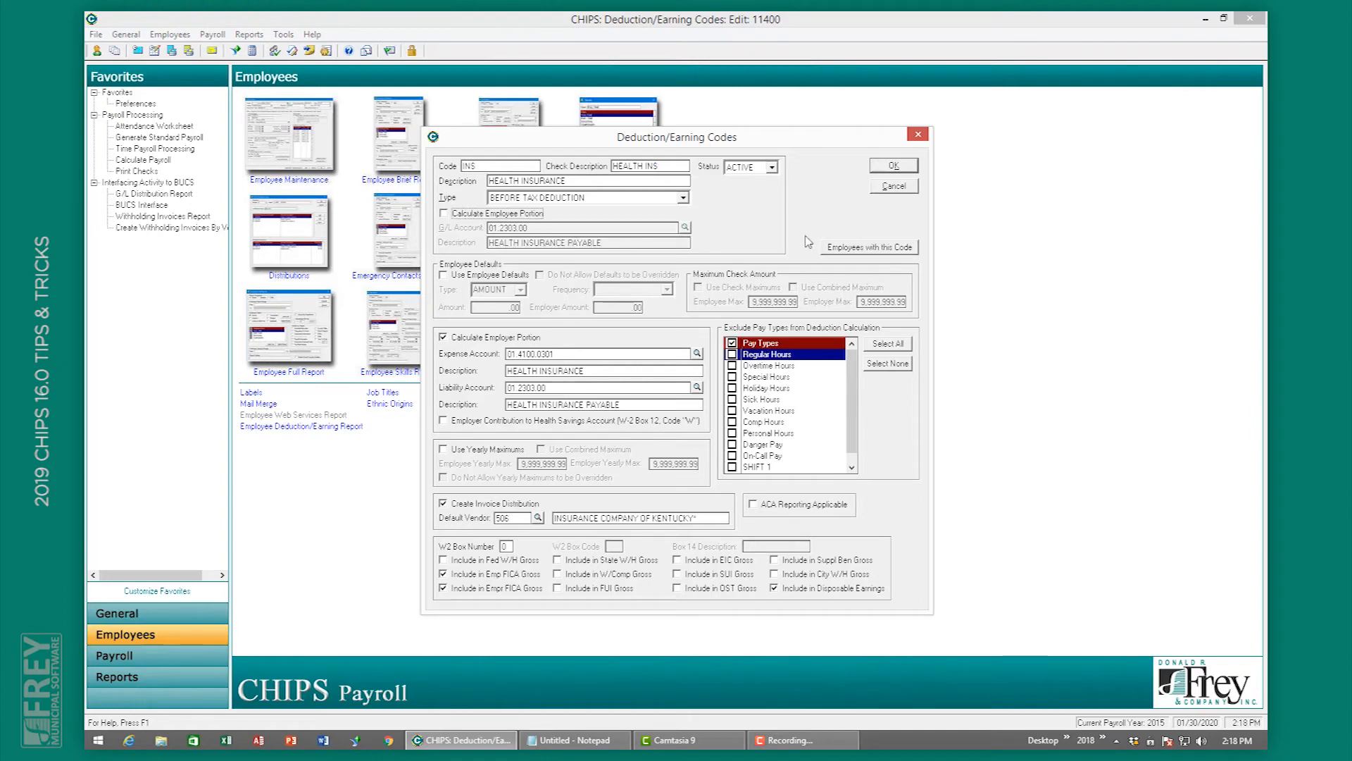
pyautogui.click(895, 164)
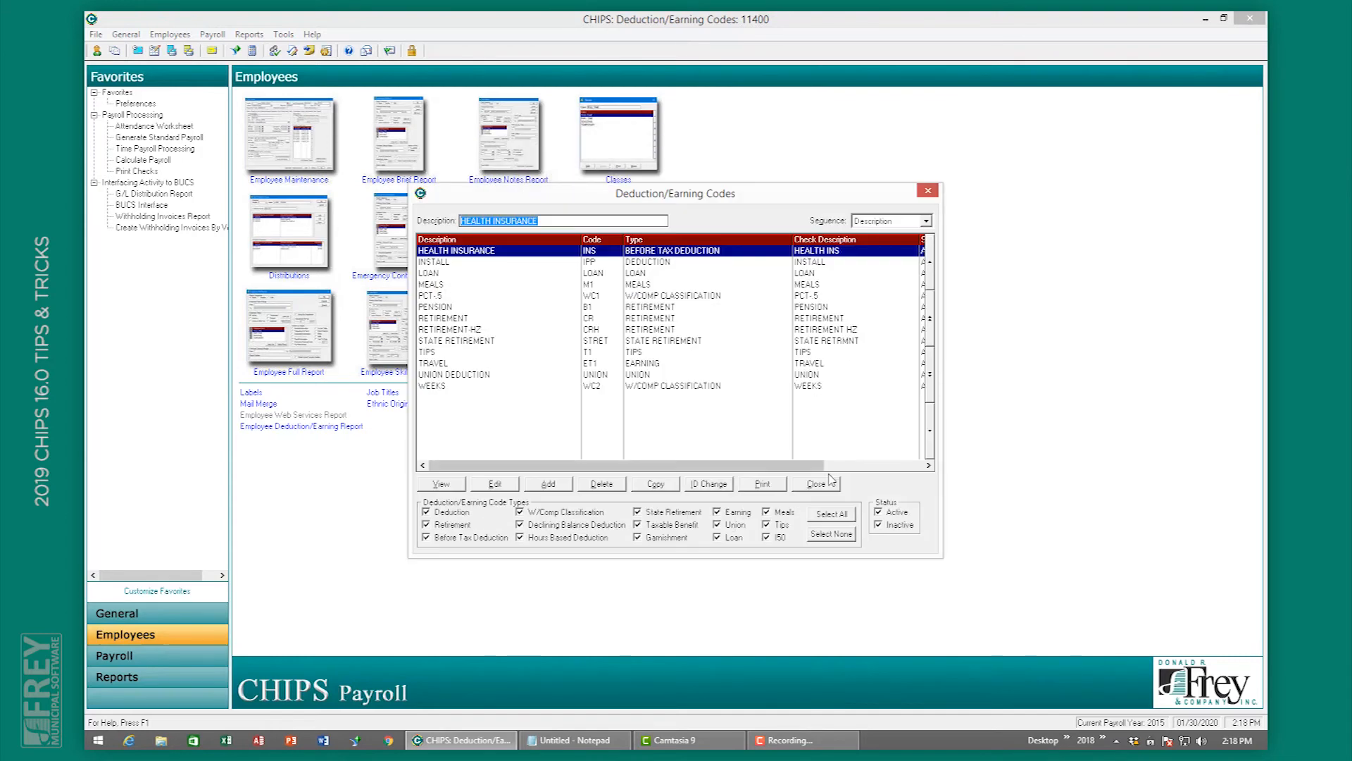
pyautogui.click(831, 476)
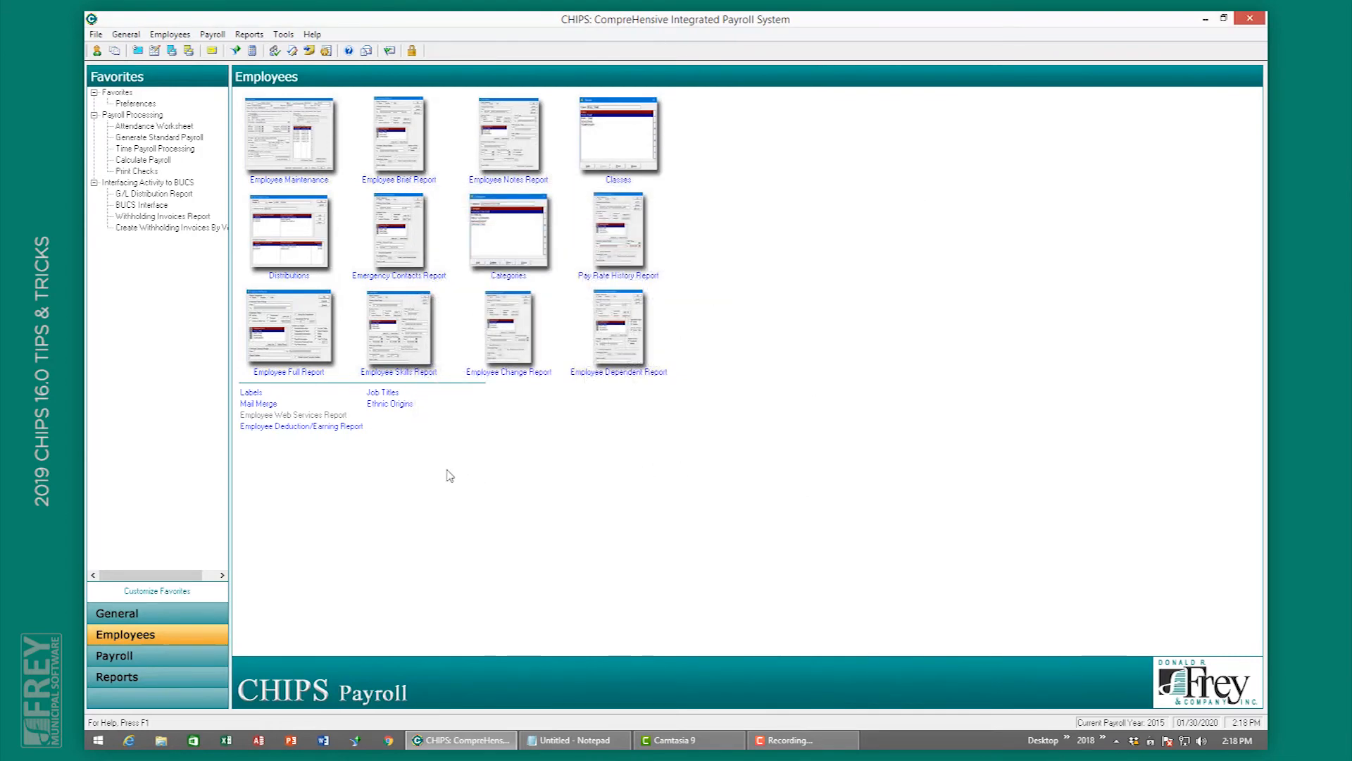
# - Examine the employee and employer amount fields of the first listed employee's health insurance deduction, and close the record without changes
pyautogui.click(287, 148)
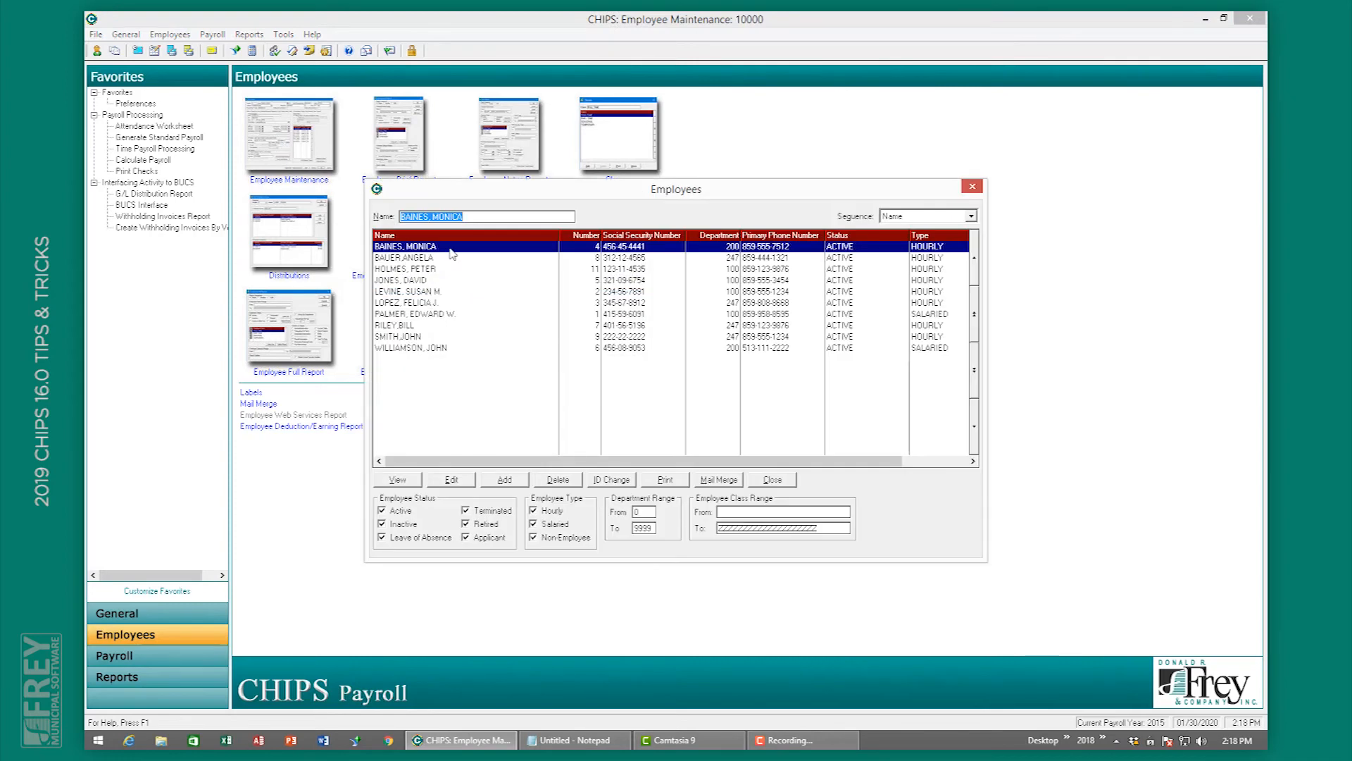
pyautogui.doubleClick(450, 247)
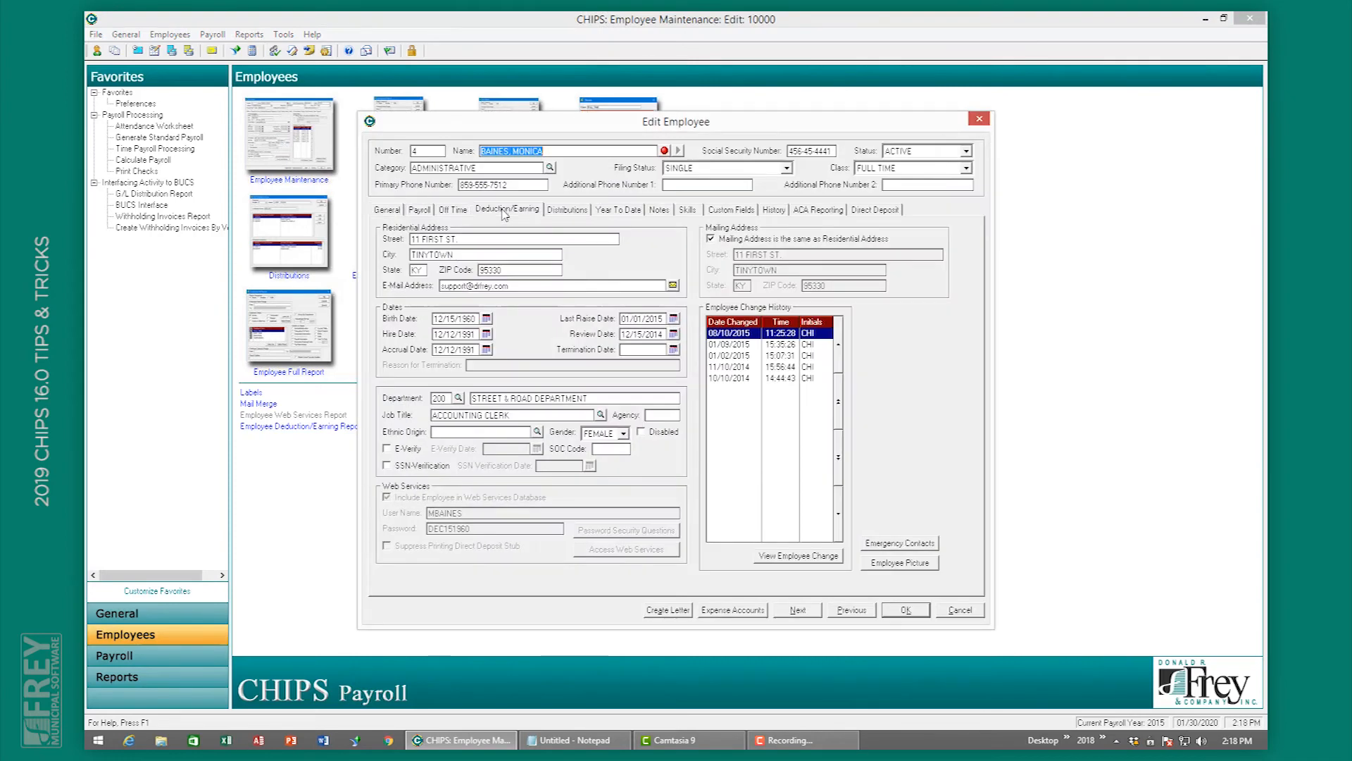
pyautogui.click(504, 210)
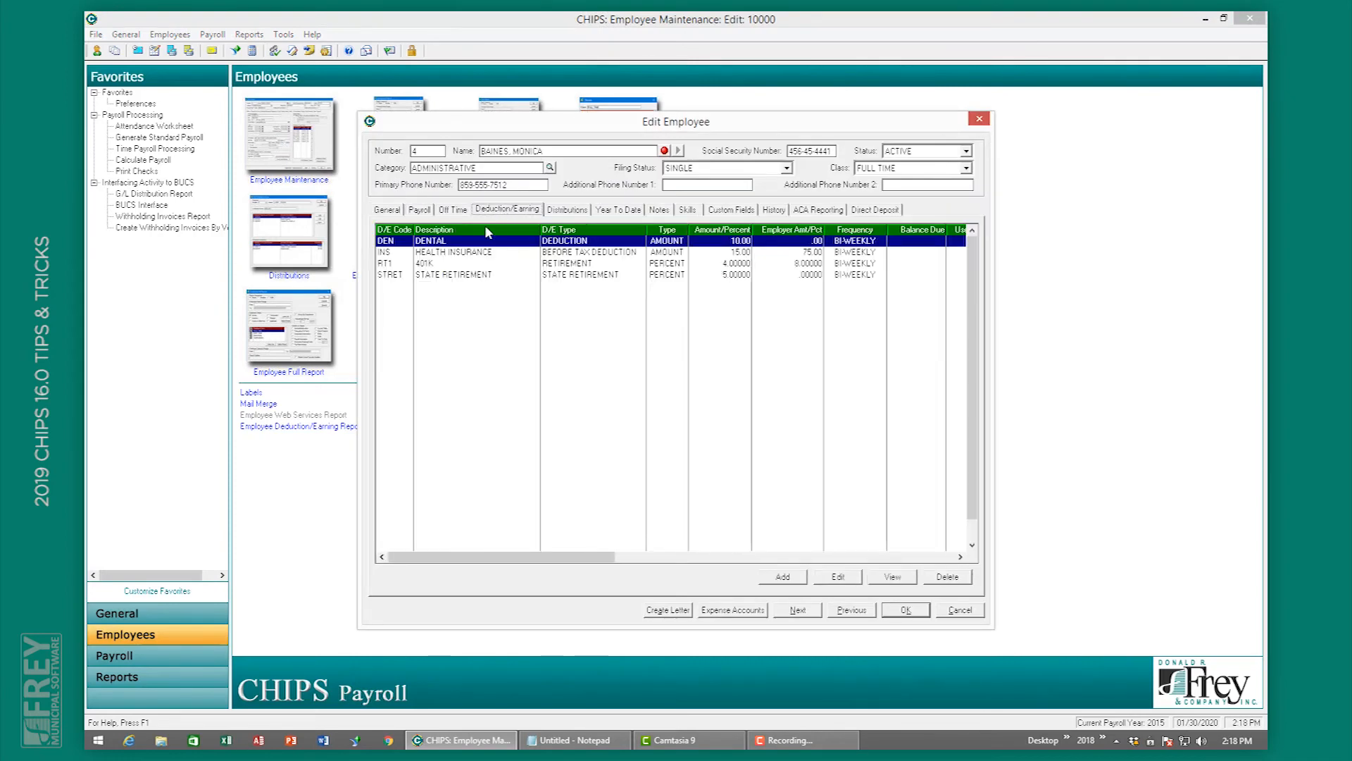
pyautogui.doubleClick(461, 253)
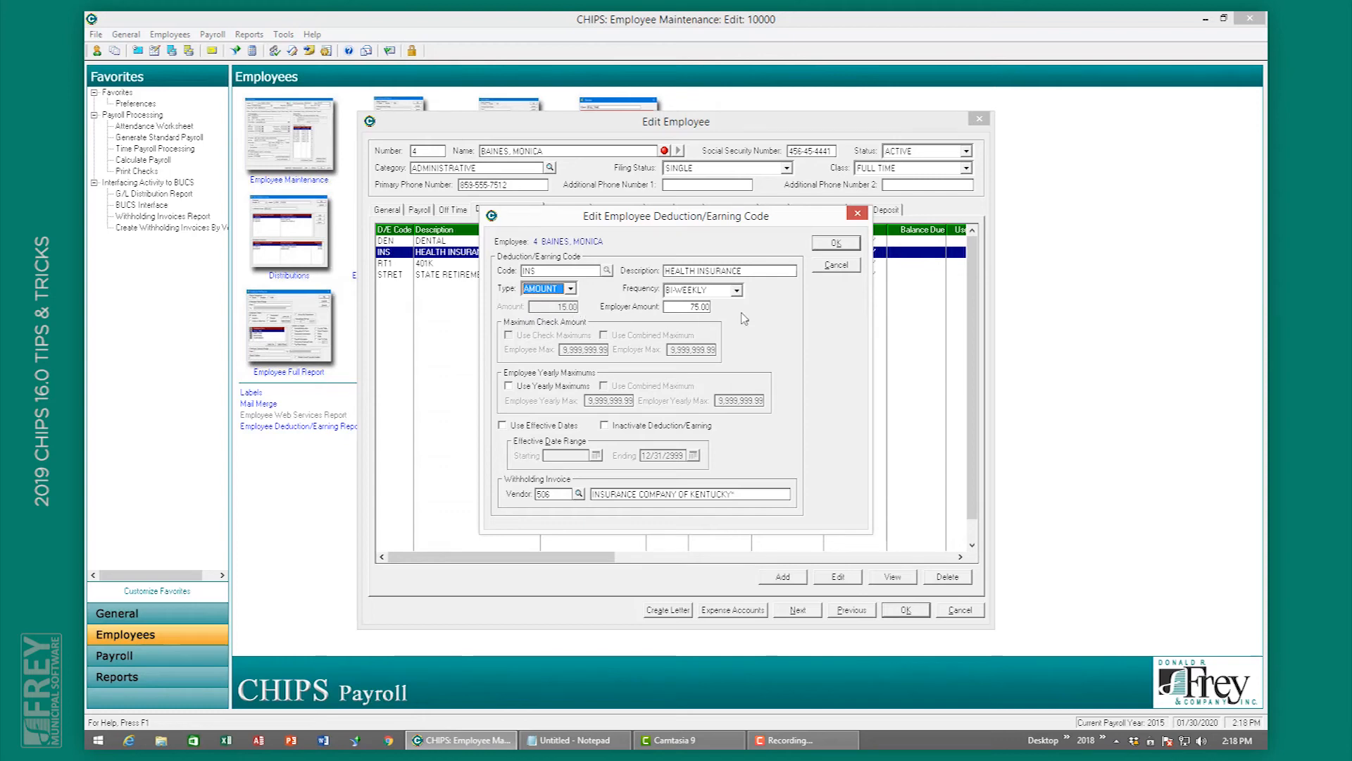
pyautogui.click(847, 267)
pyautogui.click(945, 610)
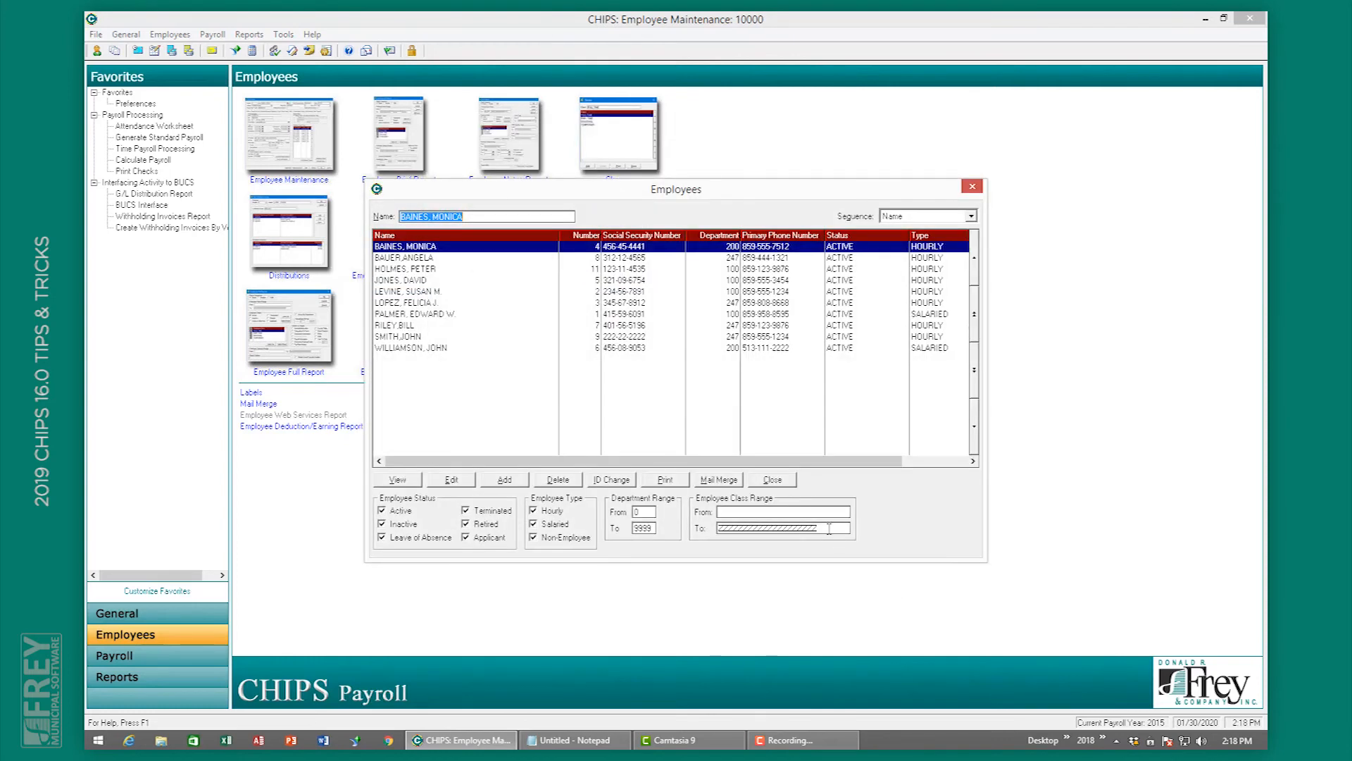
pyautogui.click(802, 486)
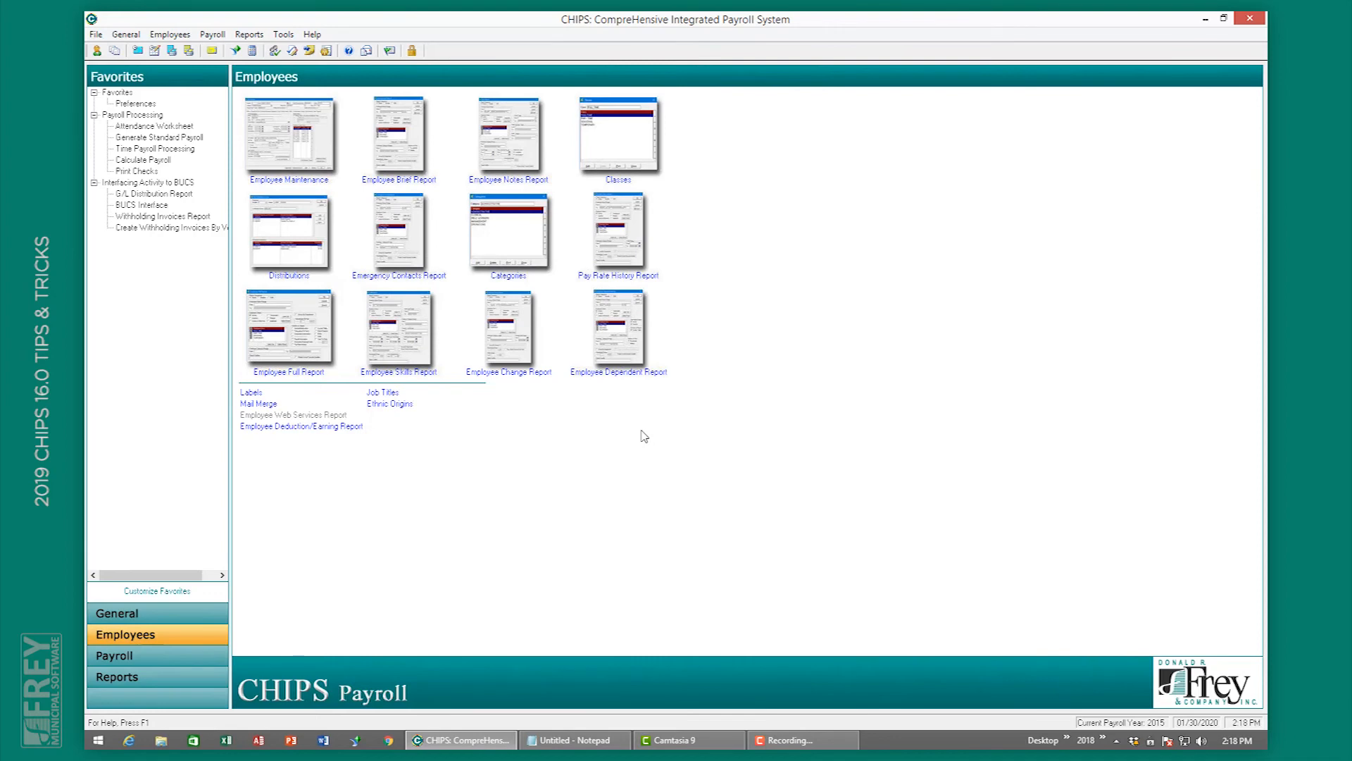
# - Turn Calculate Employee Portion back on for the HEALTH INSURANCE deduction/earning code, save it and close the code list
pyautogui.click(126, 34)
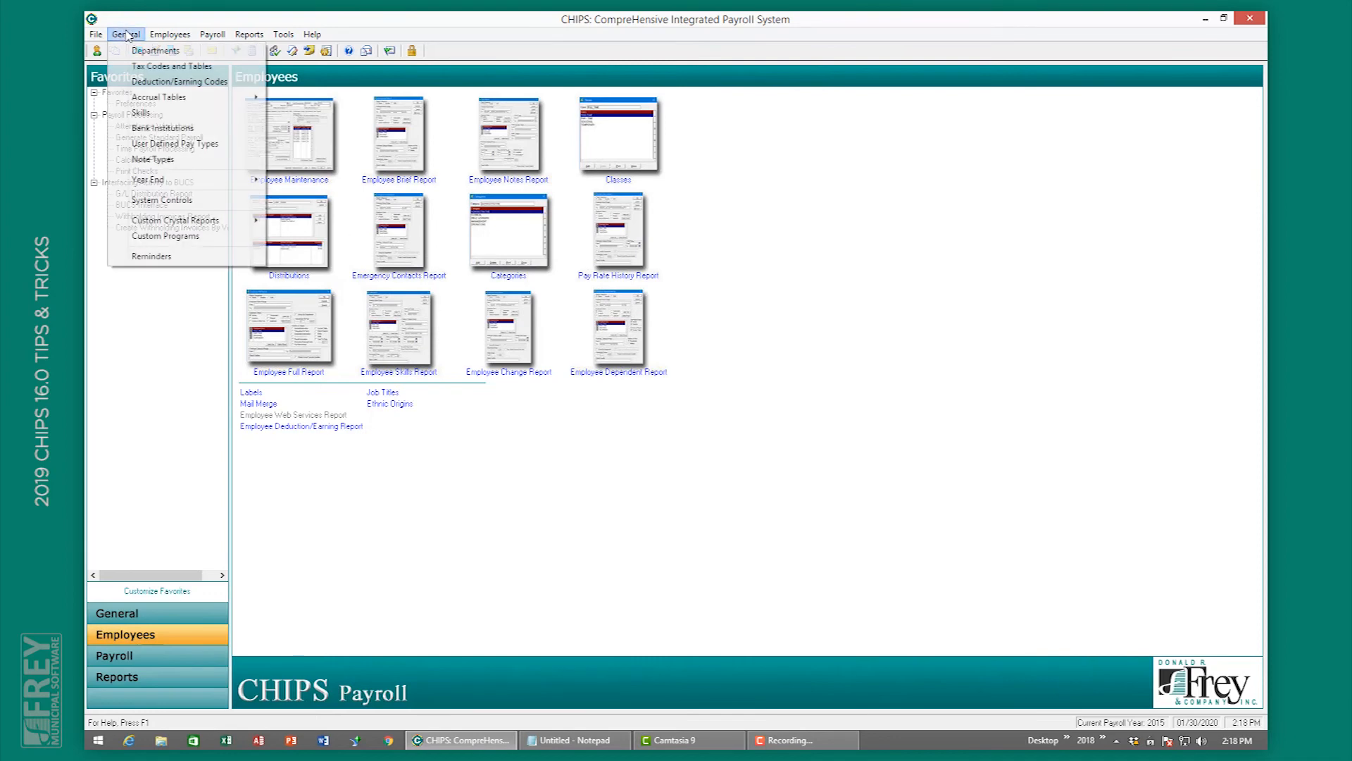
pyautogui.click(179, 82)
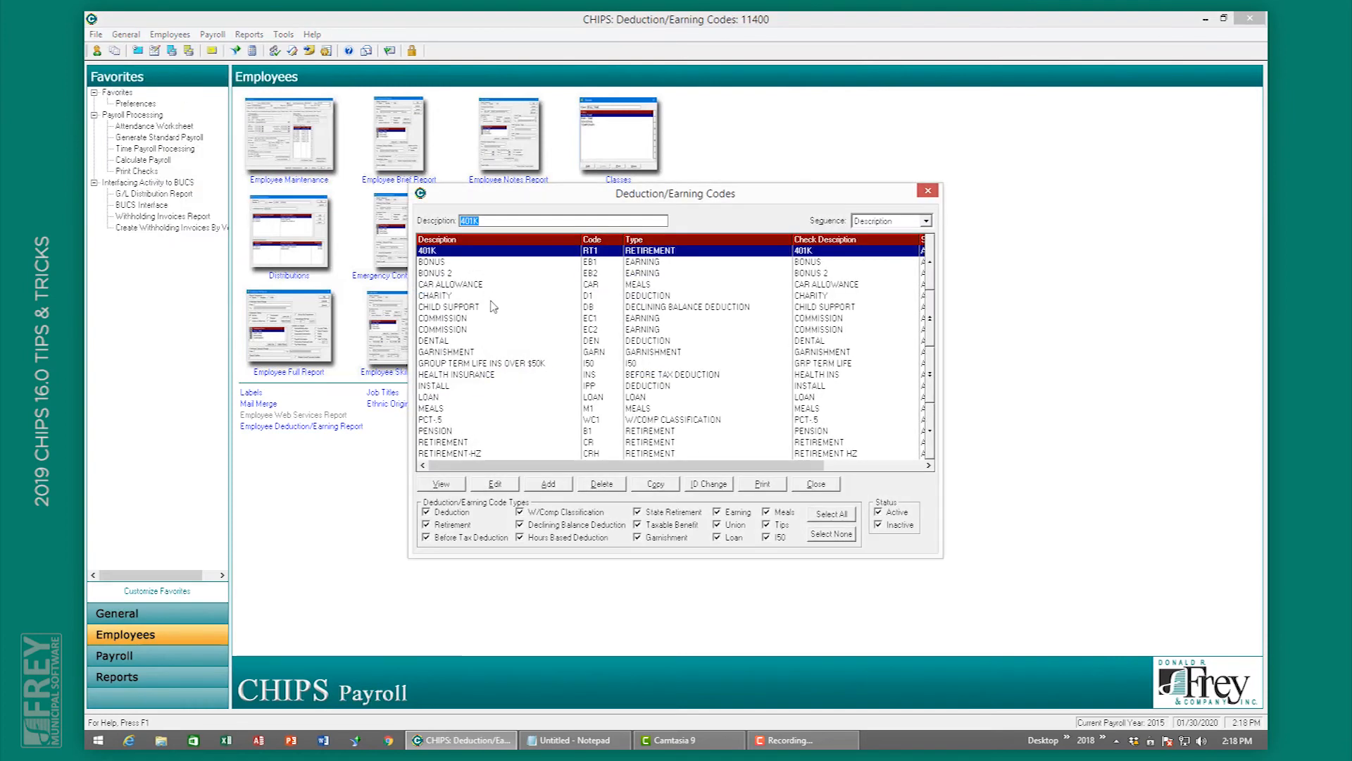
pyautogui.doubleClick(472, 382)
pyautogui.click(476, 216)
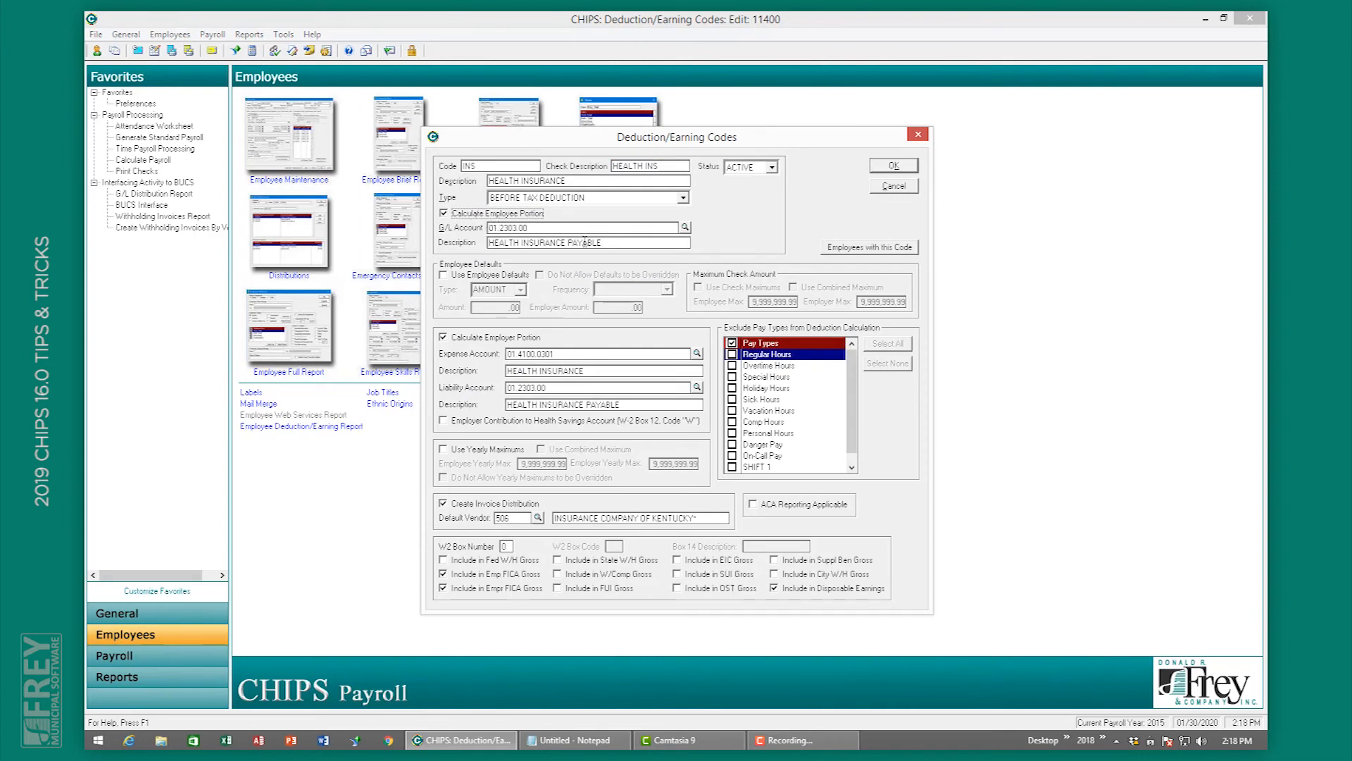
pyautogui.click(893, 165)
pyautogui.click(818, 484)
# - Recheck whether the employee amount of the first listed employee's health insurance deduction can be edited, cancel and close the employee list
pyautogui.click(265, 148)
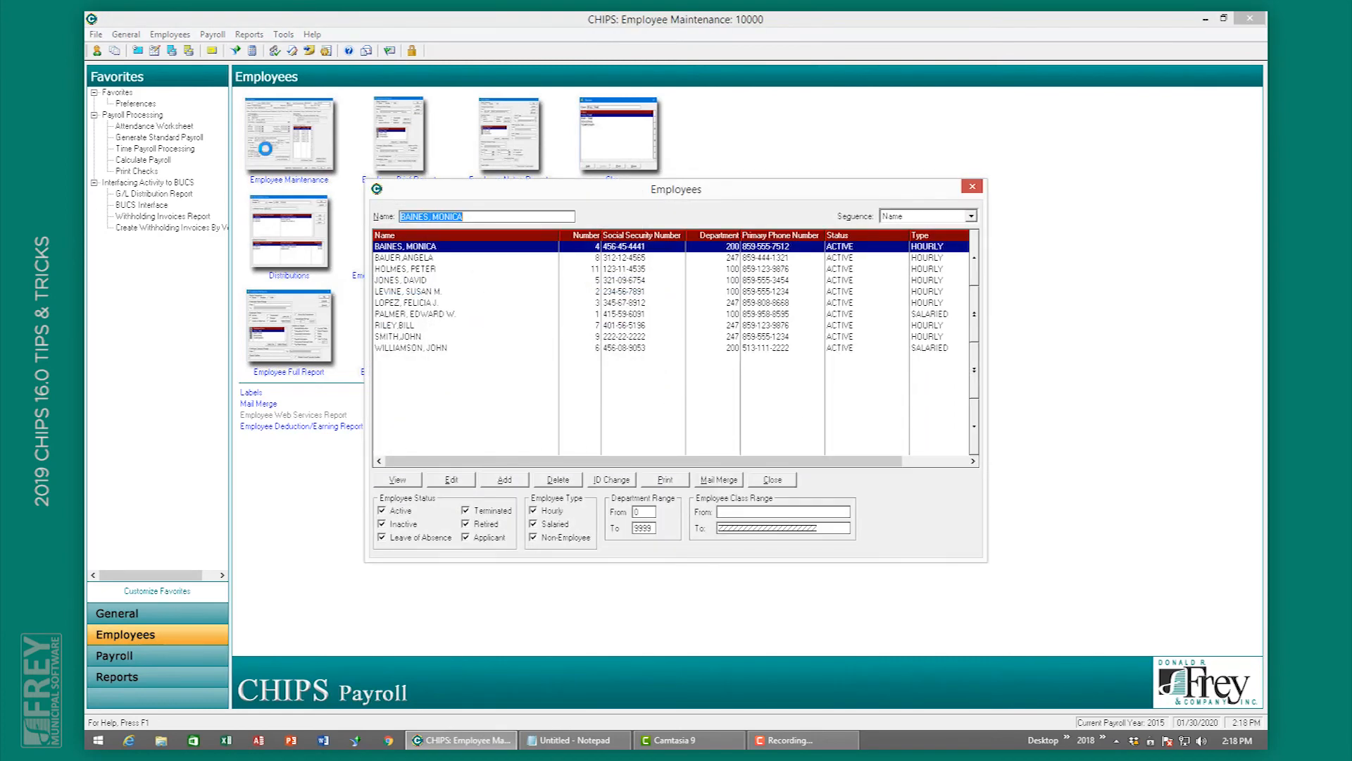
pyautogui.doubleClick(421, 249)
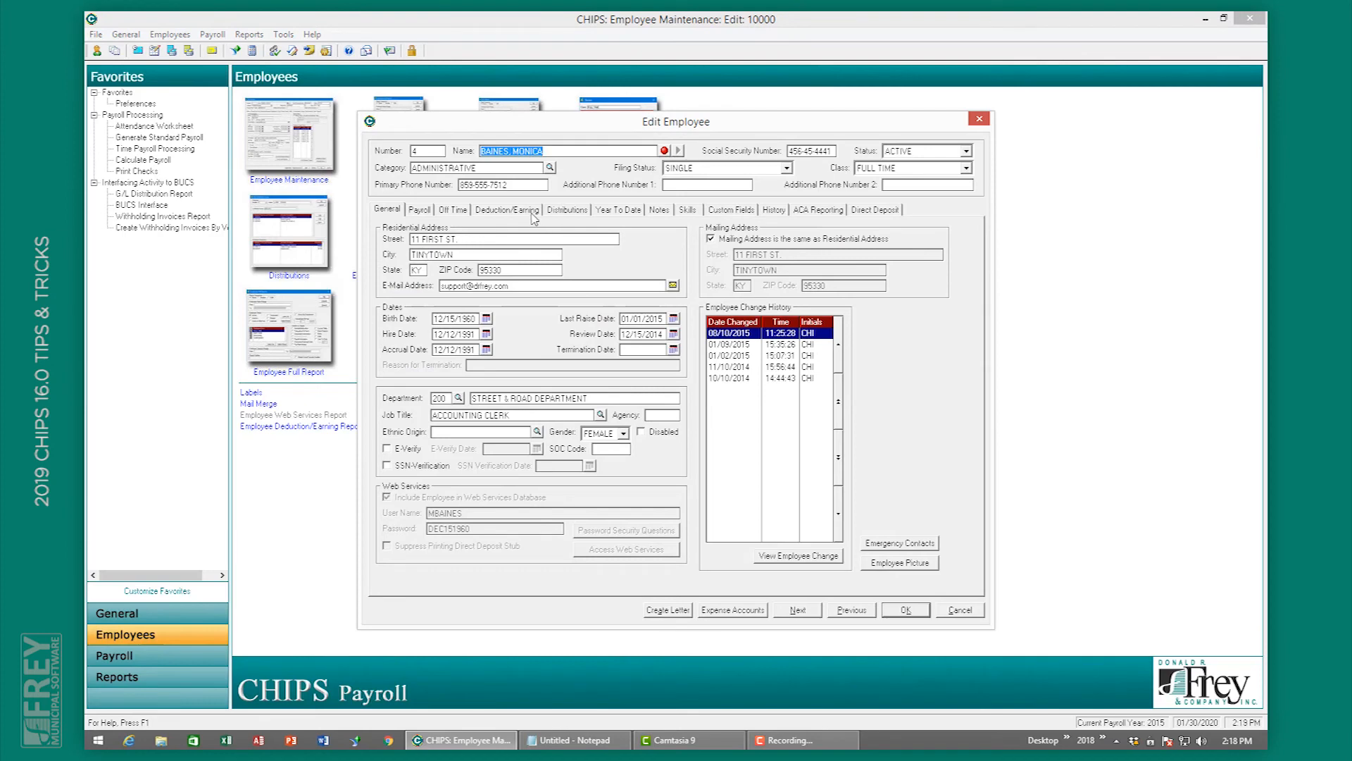
pyautogui.click(507, 210)
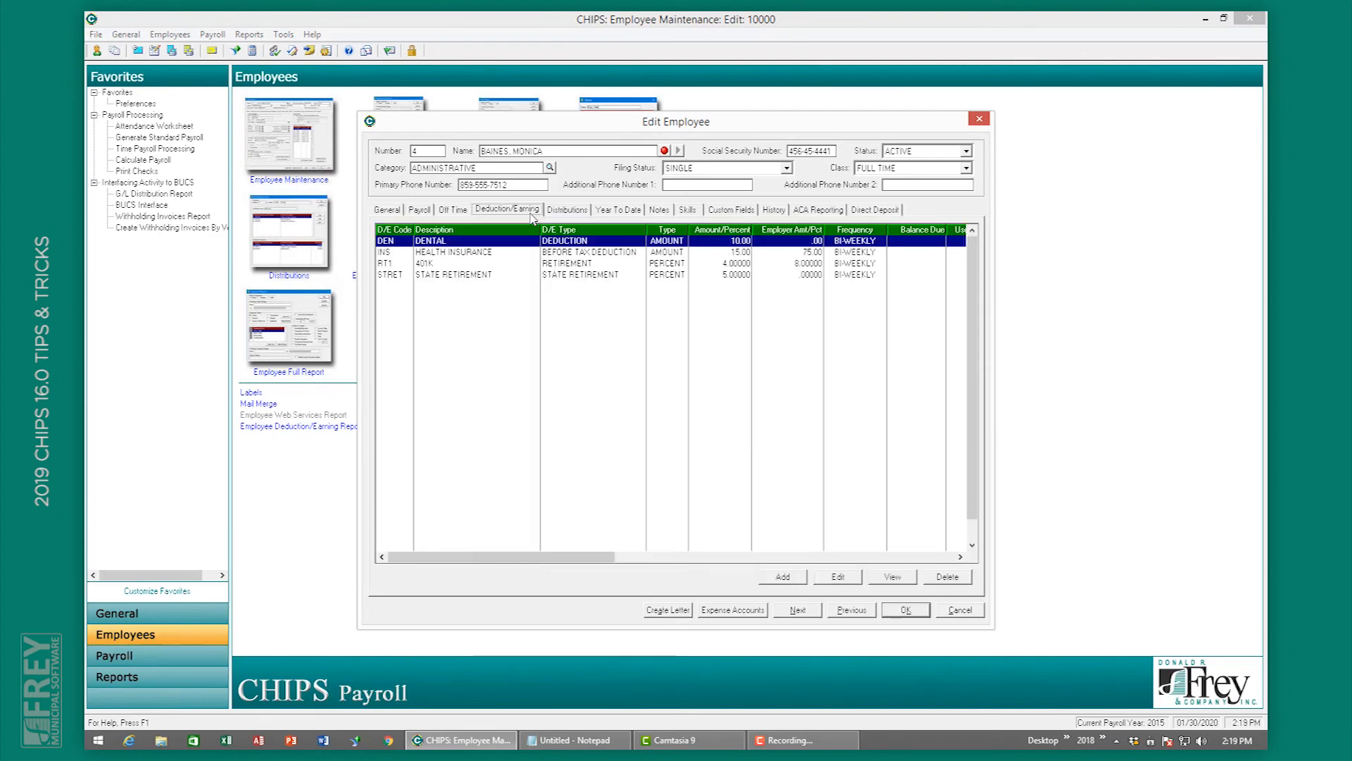
pyautogui.doubleClick(458, 253)
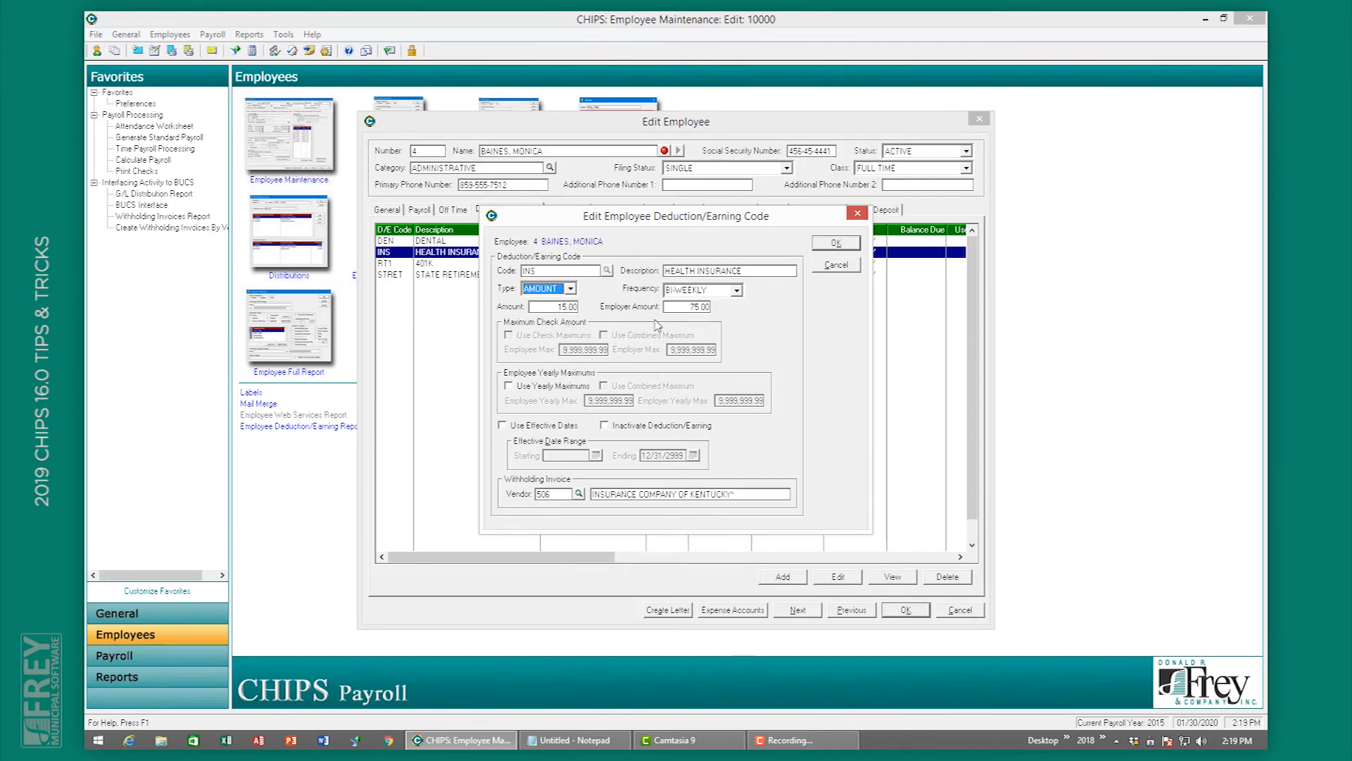
pyautogui.click(836, 265)
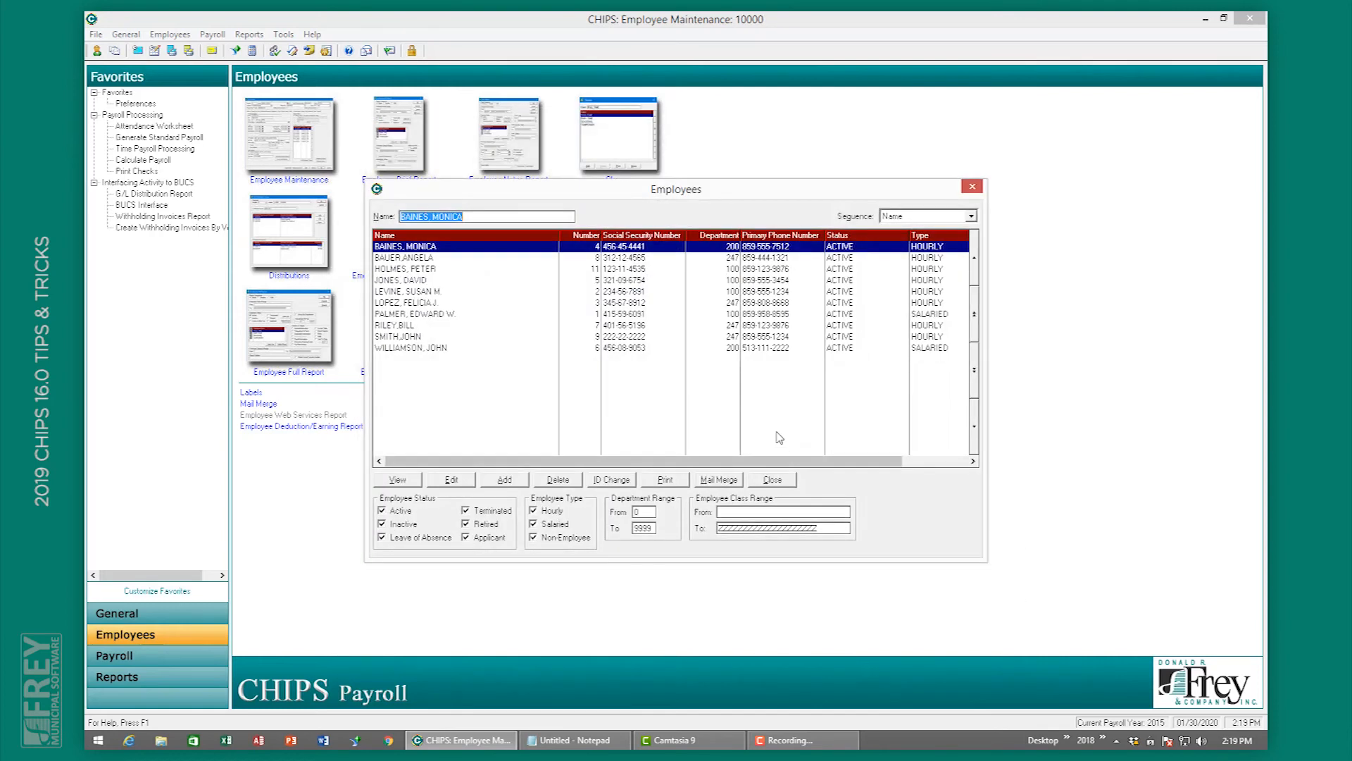
pyautogui.click(789, 481)
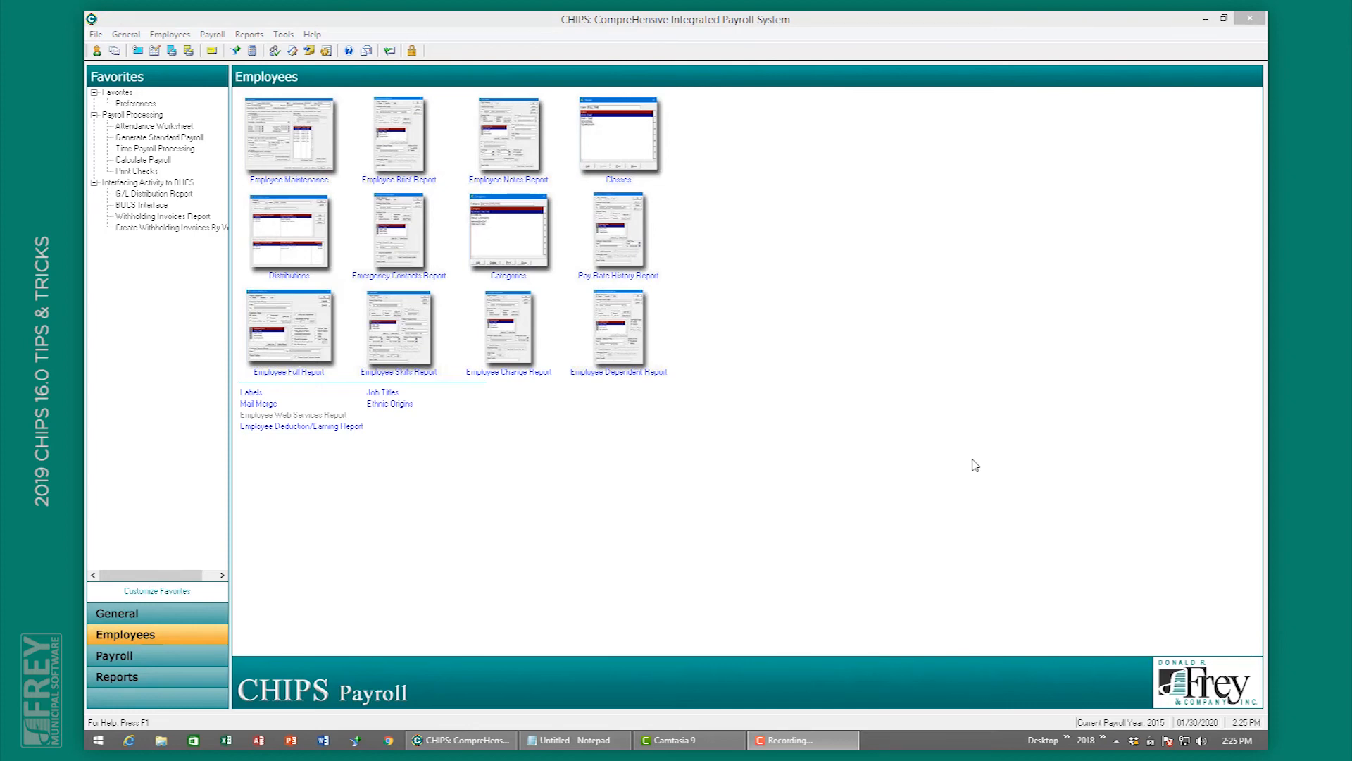
# - Mark the Huntington Bank direct deposit item of the salaried department 100 employee as the primary account, save and close the employee list
pyautogui.click(267, 151)
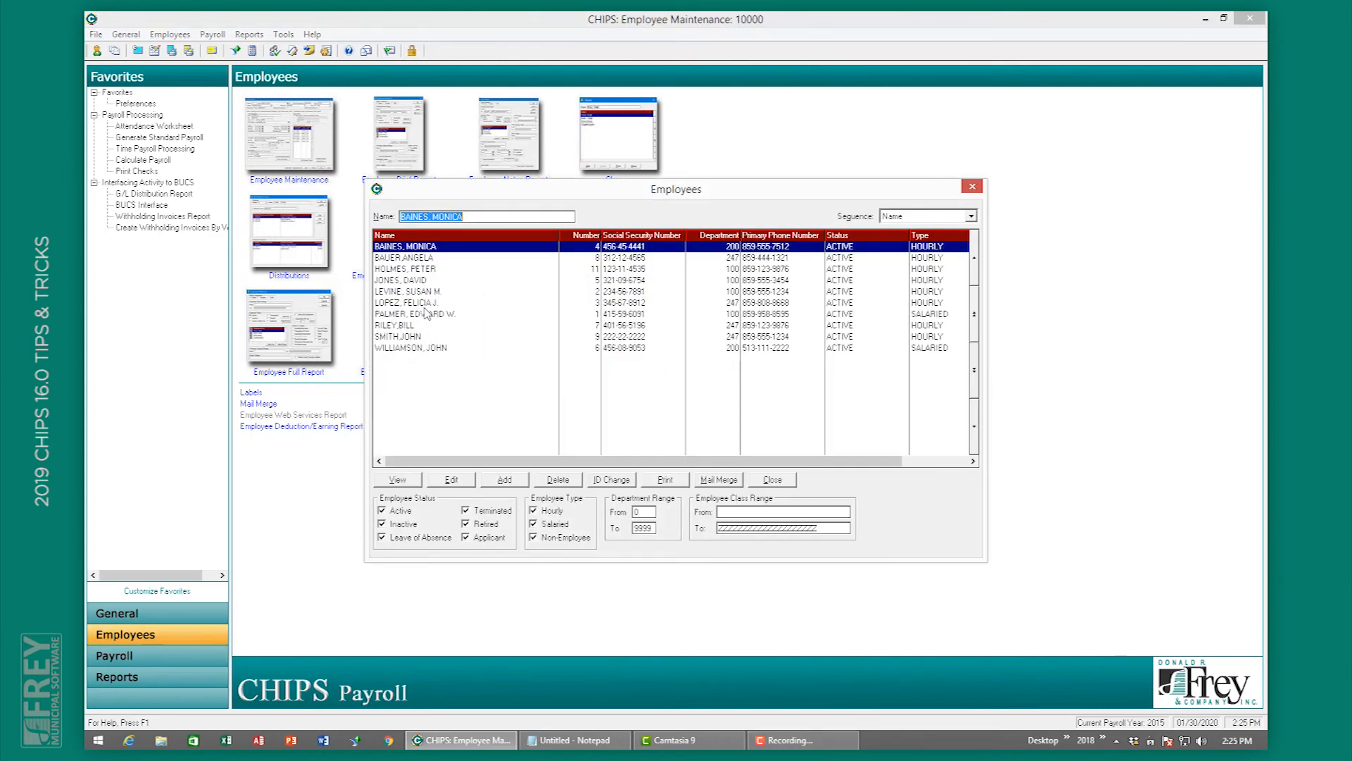
pyautogui.doubleClick(433, 318)
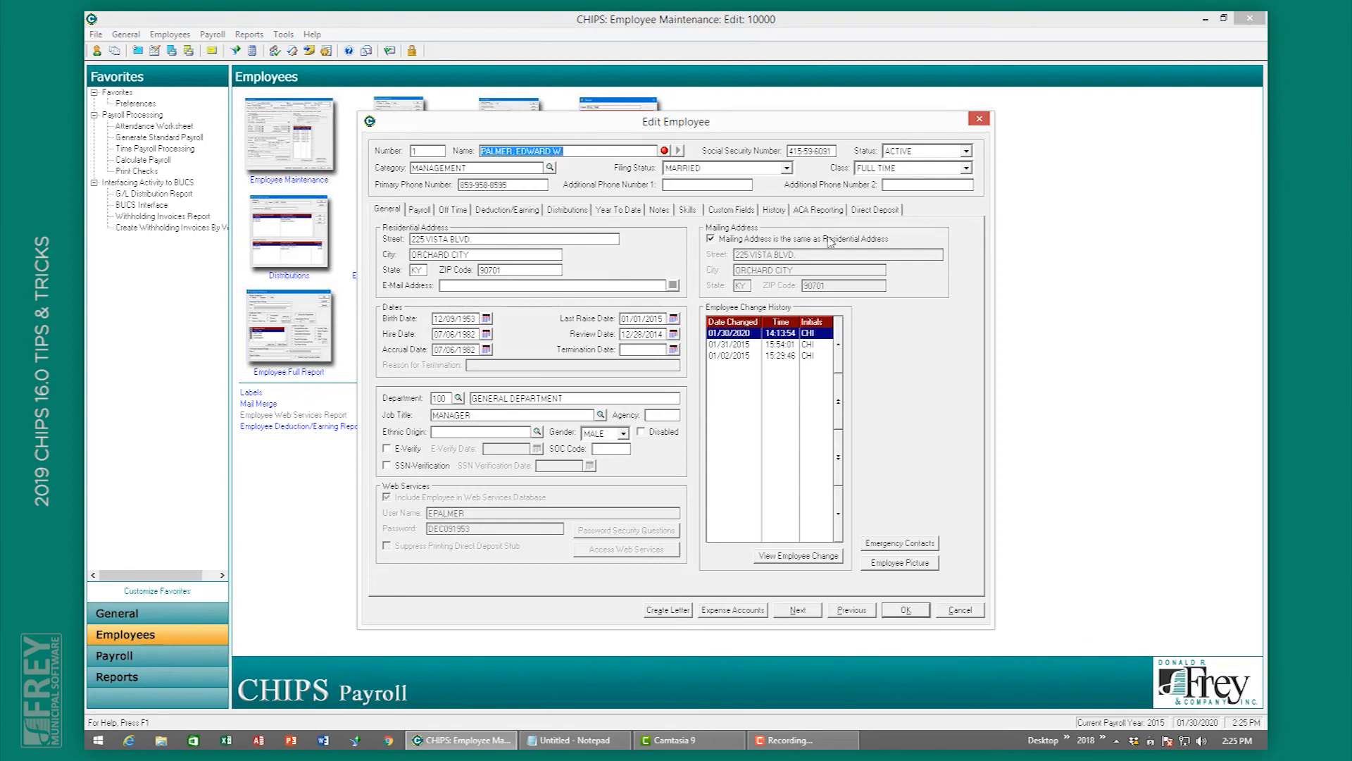
pyautogui.click(876, 211)
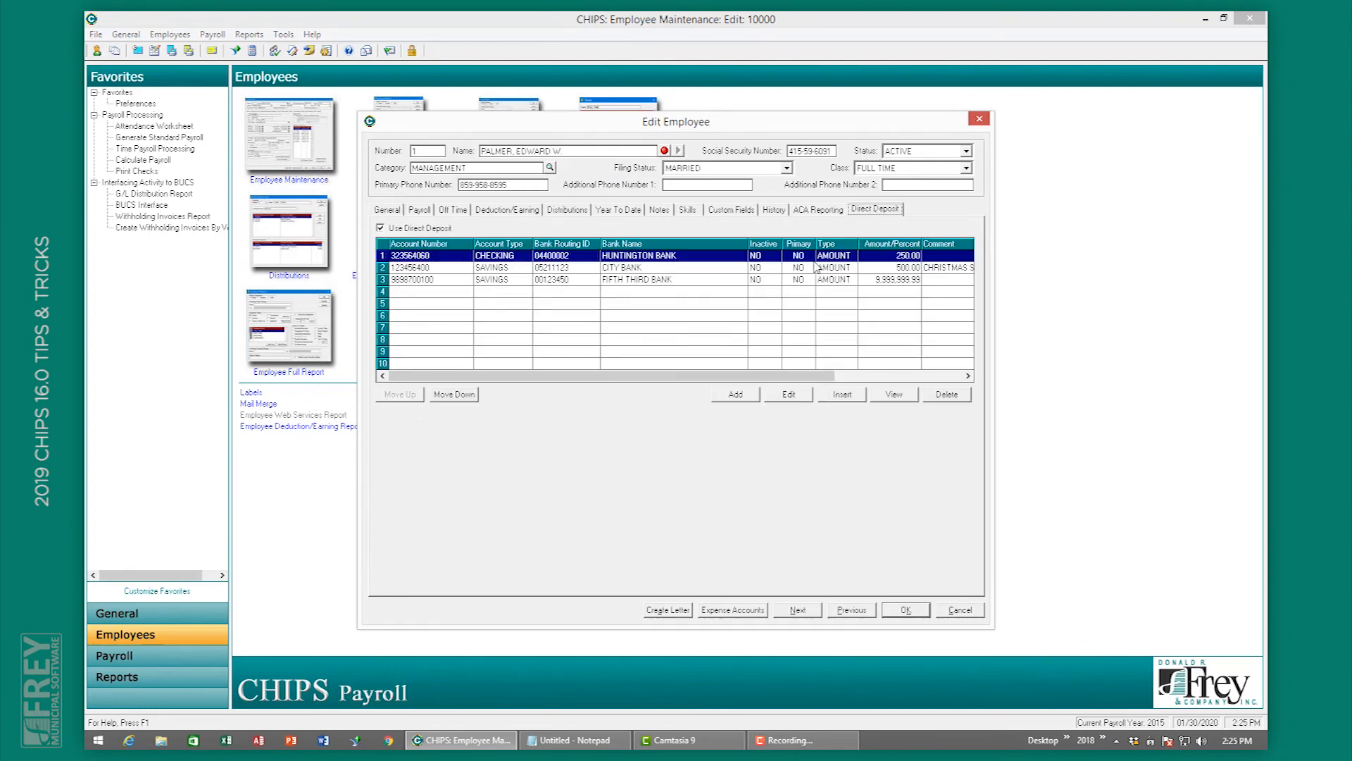
pyautogui.click(789, 394)
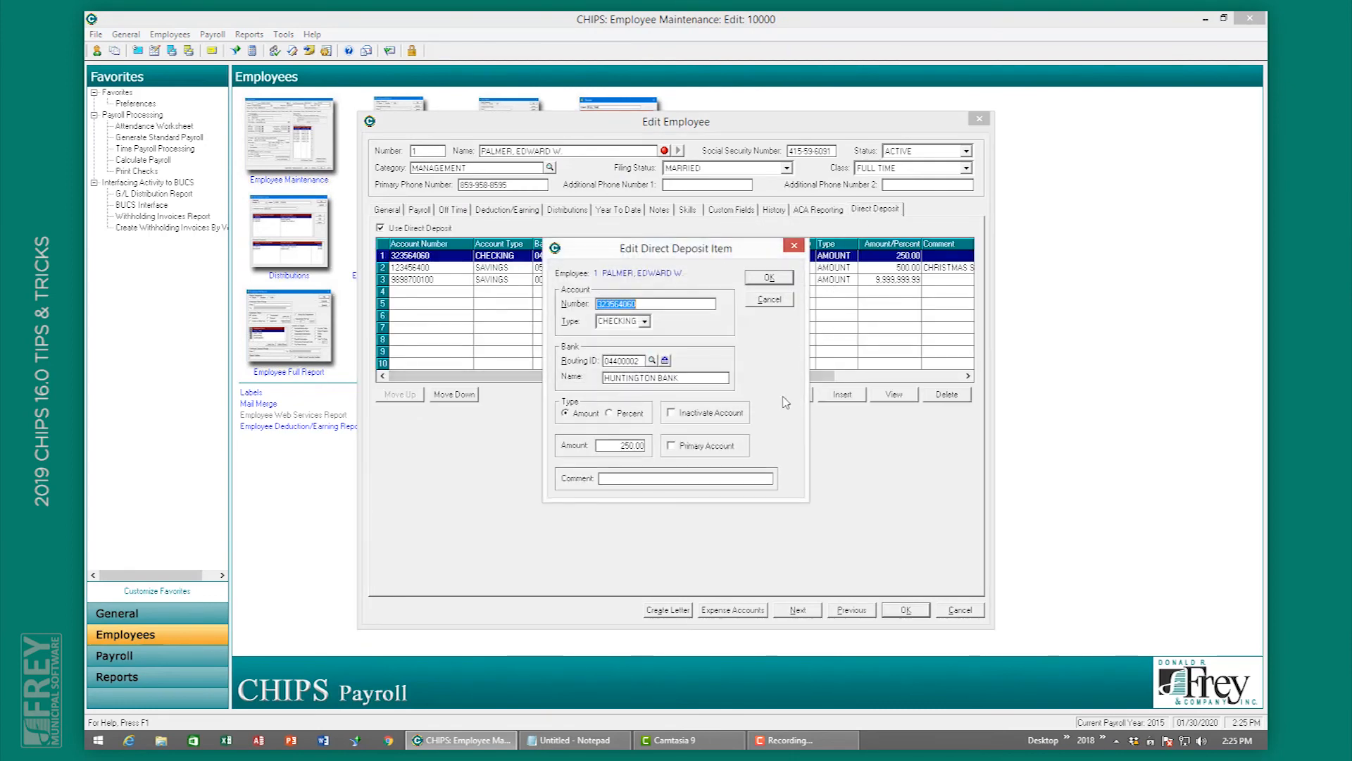
pyautogui.click(687, 446)
pyautogui.click(767, 279)
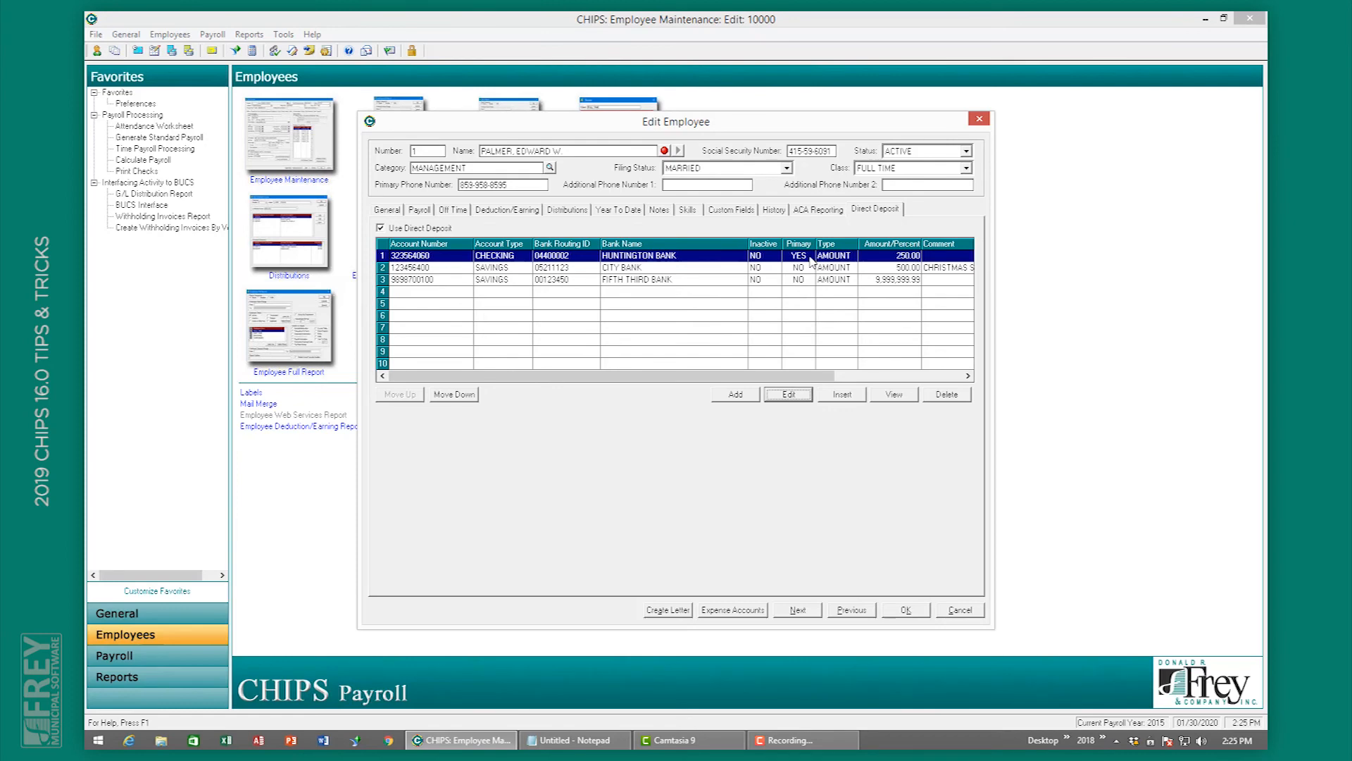
pyautogui.click(905, 610)
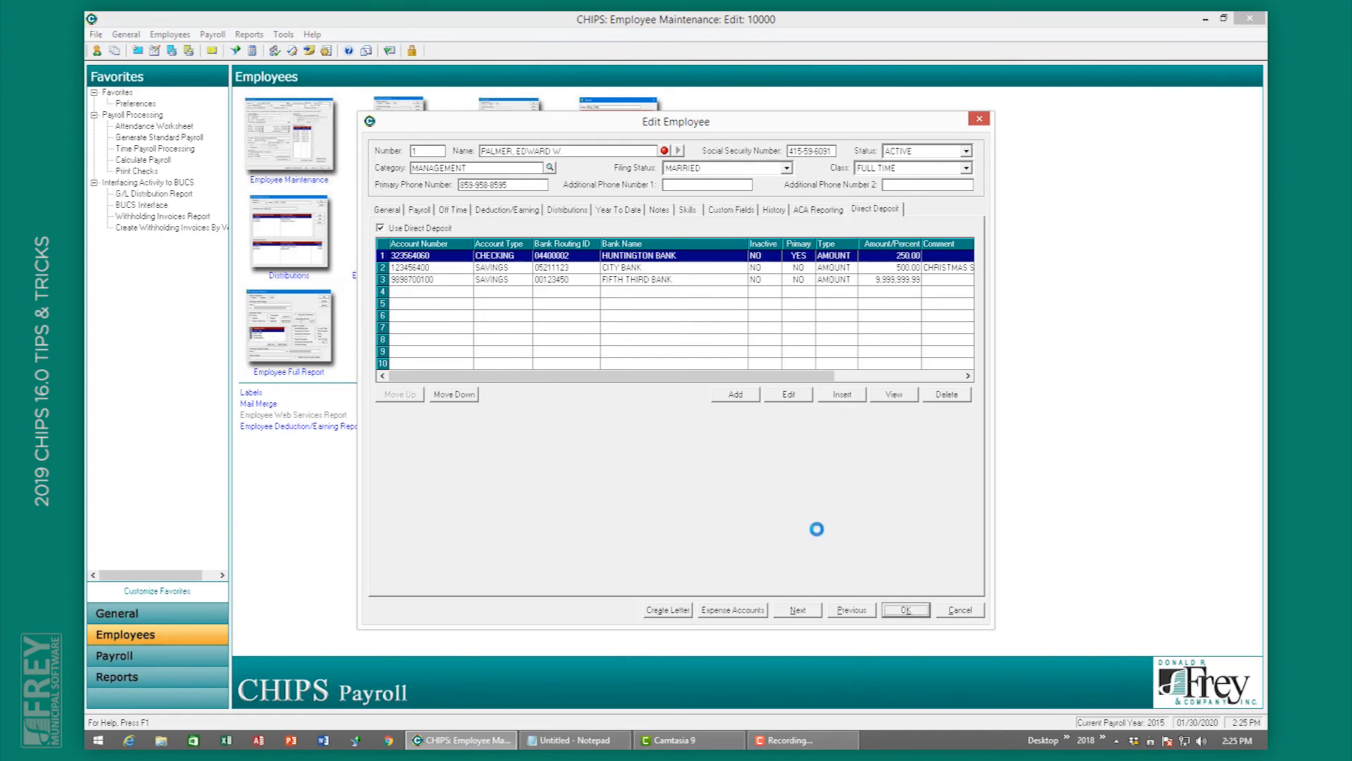
pyautogui.click(772, 479)
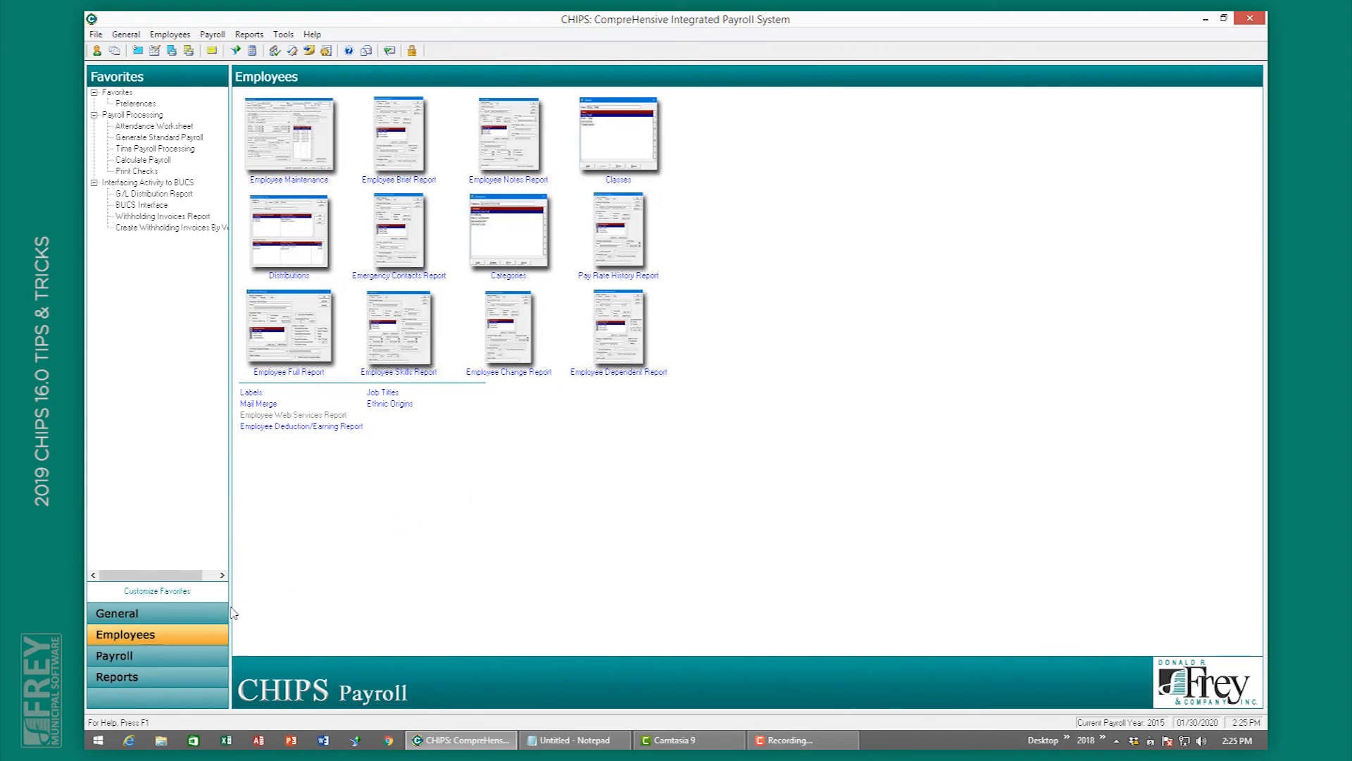
# - Start time payroll processing with a pay period ending date of 01/31/2020
pyautogui.click(194, 655)
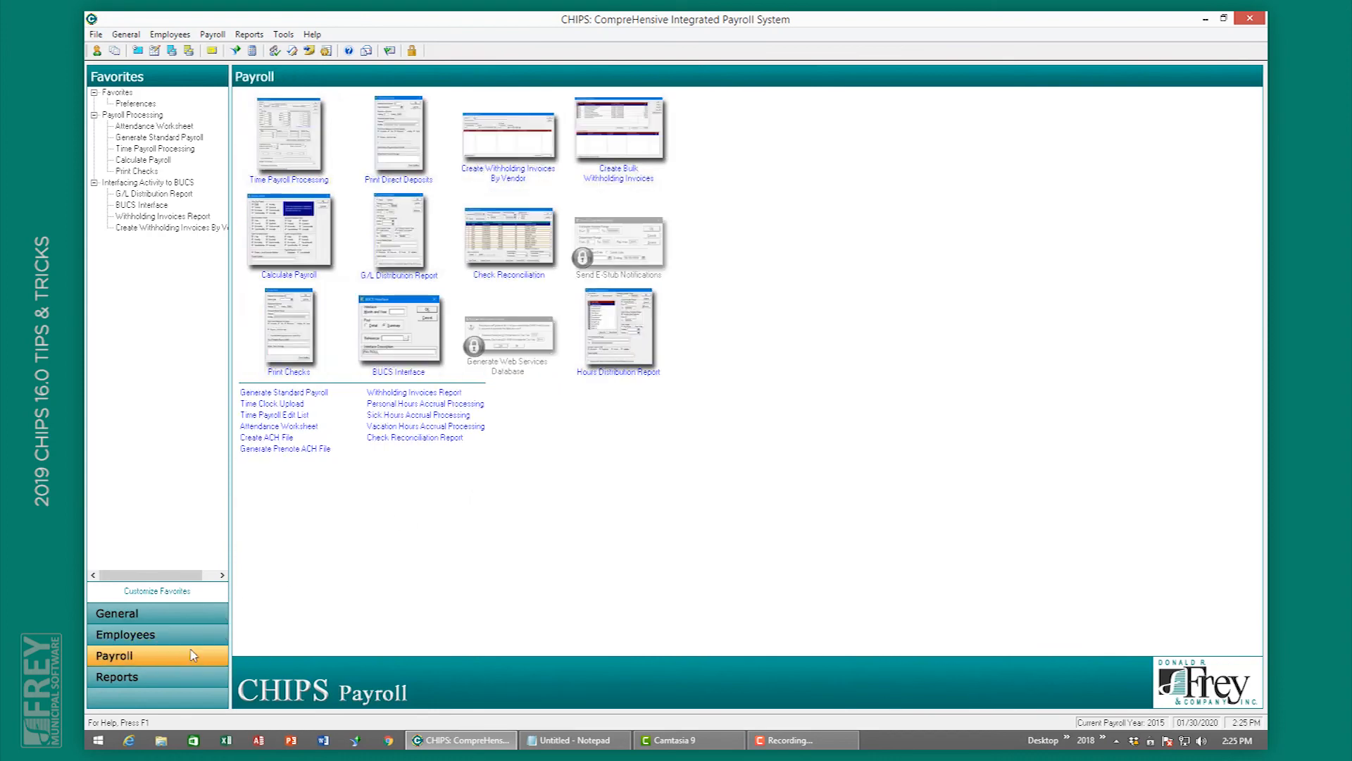
pyautogui.click(274, 163)
pyautogui.click(574, 209)
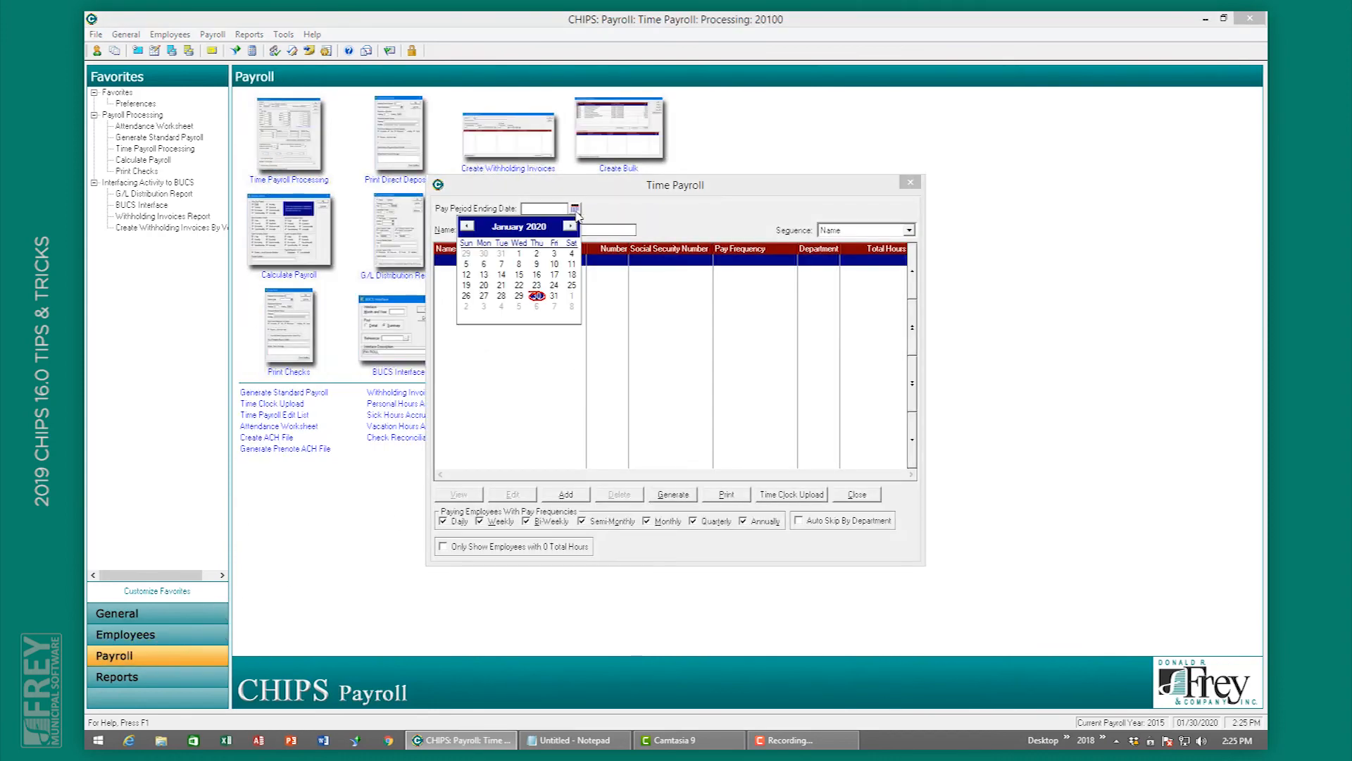
pyautogui.click(554, 296)
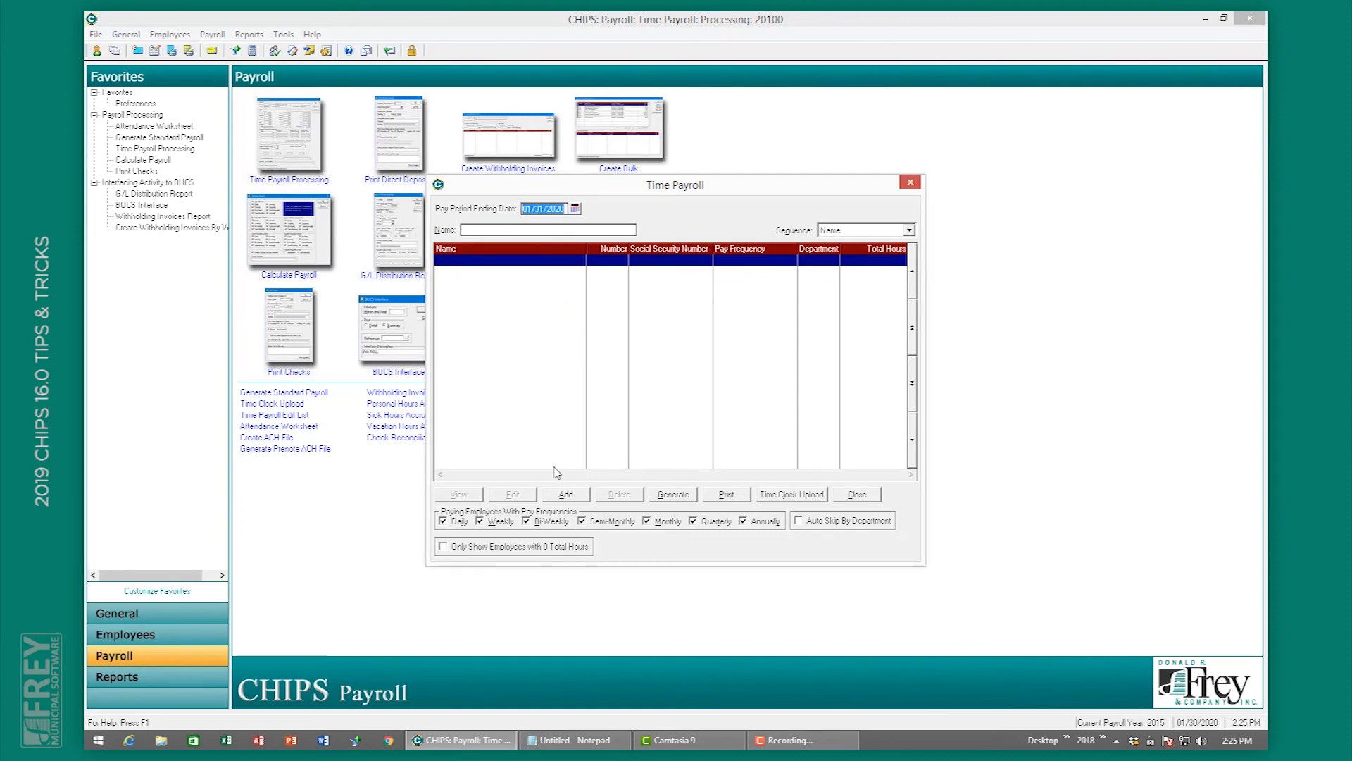
# - Add a payroll record for the salaried department 100 employee, paying the salary and sending the payment amount to the primary direct deposit account
pyautogui.click(565, 495)
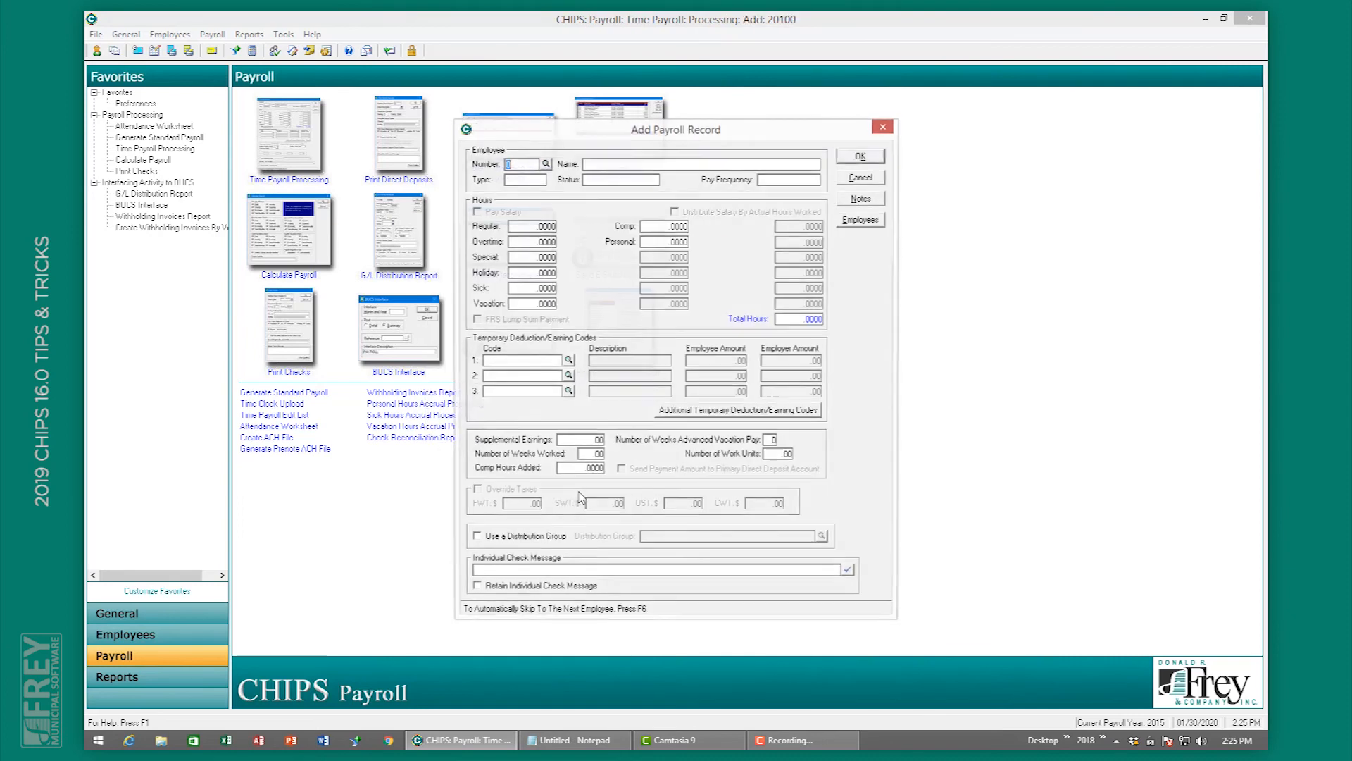
pyautogui.click(546, 164)
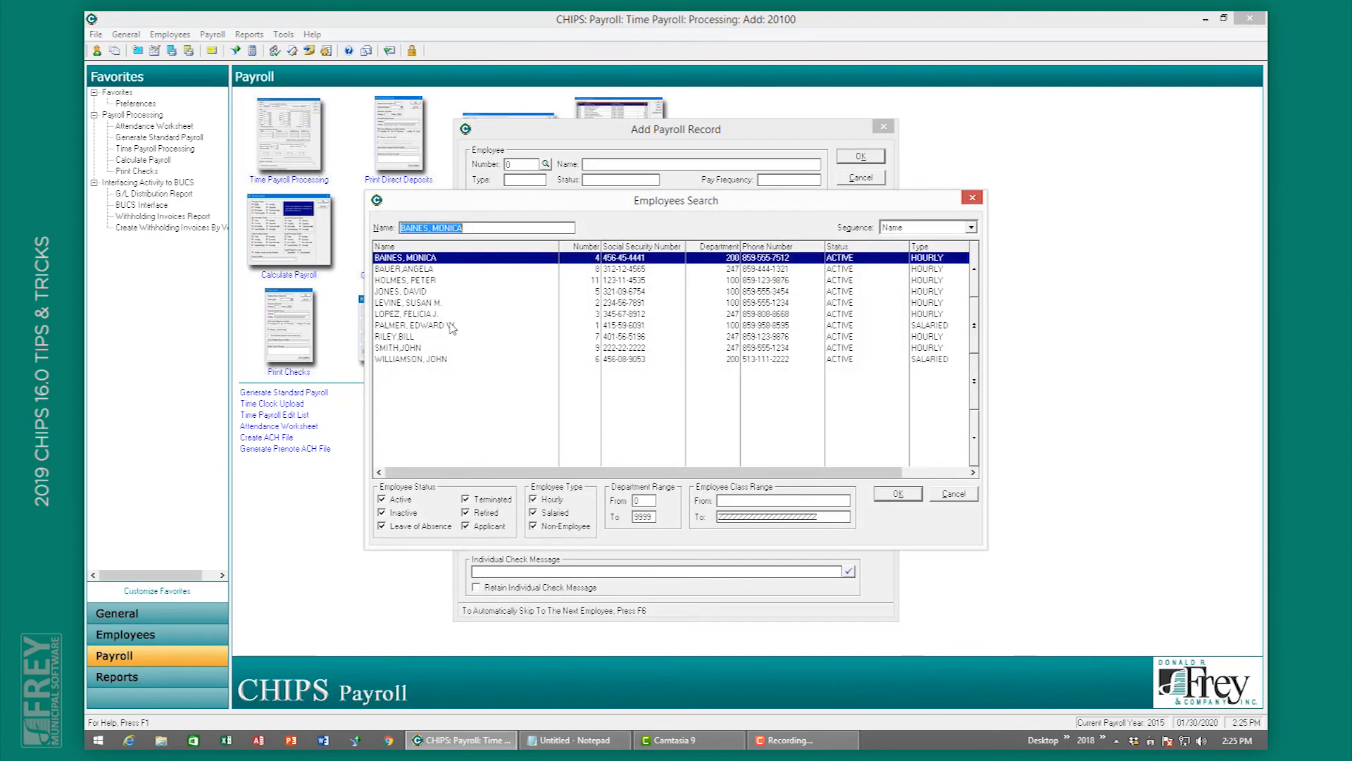
pyautogui.press('Return')
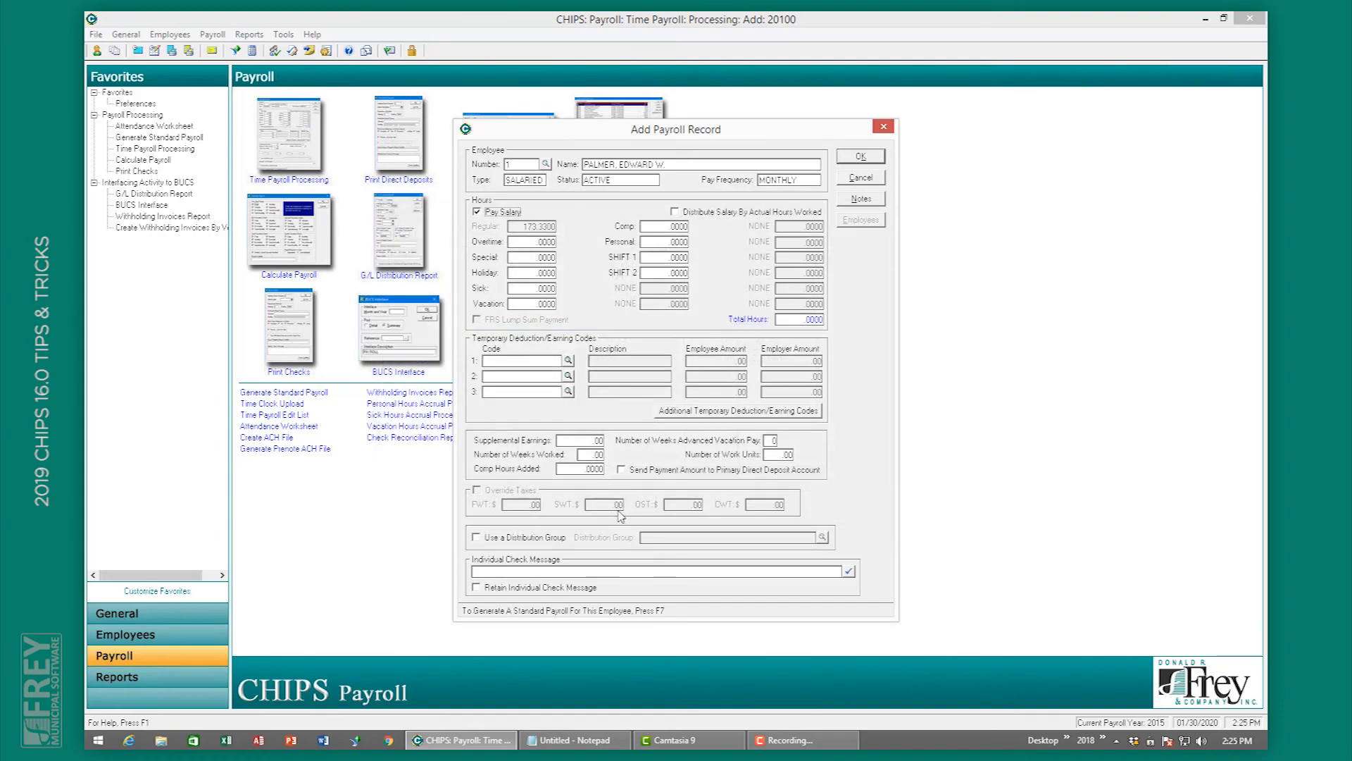
pyautogui.click(753, 479)
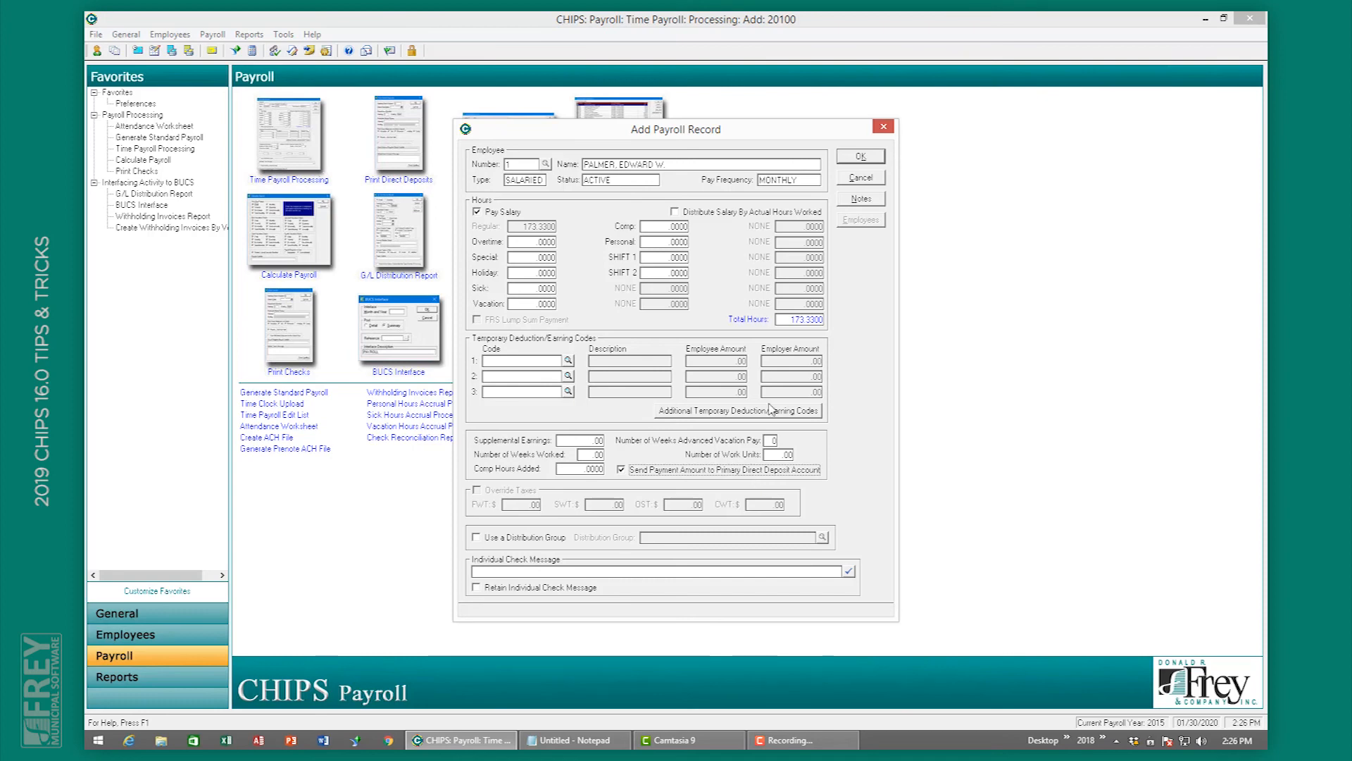
# - Distribute 100 percent of the employee's salary to the salary account, save the payroll record and close time payroll
pyautogui.click(847, 156)
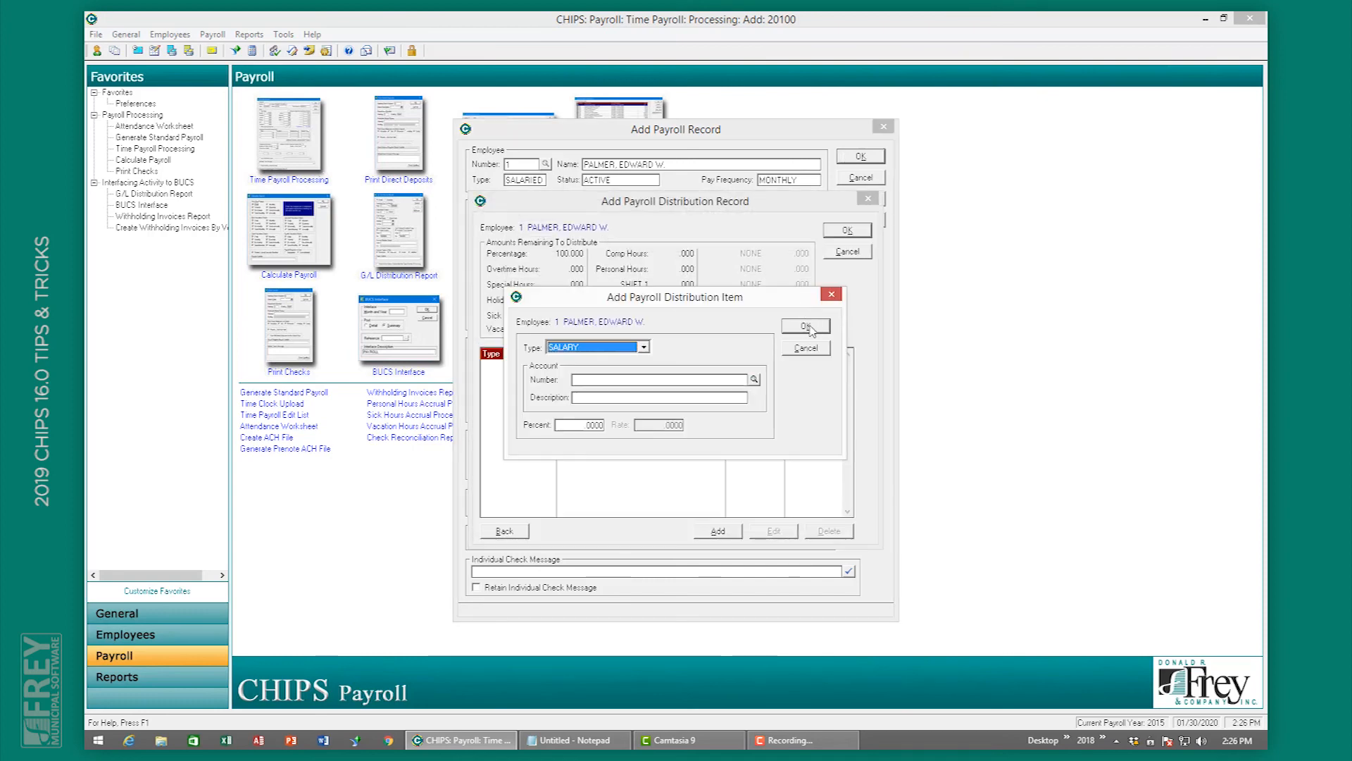
pyautogui.click(811, 330)
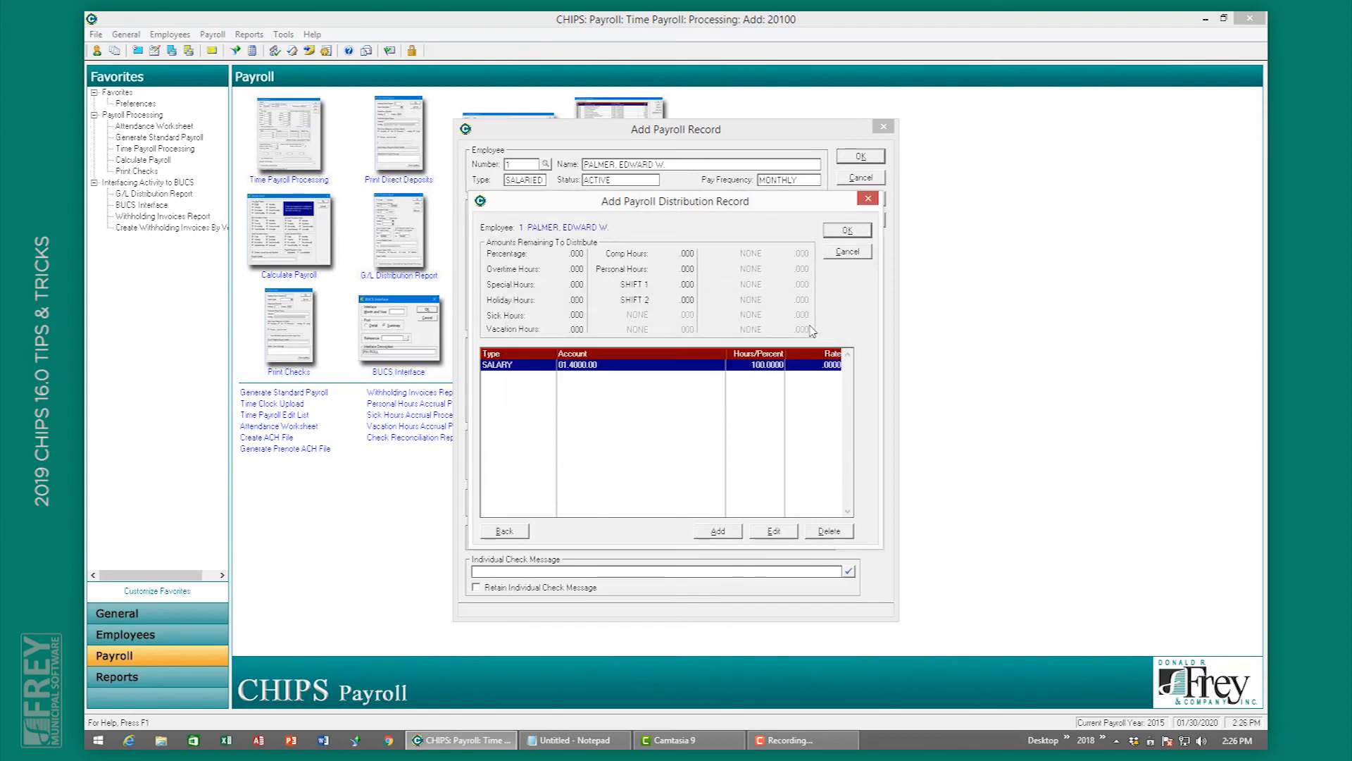
pyautogui.click(842, 234)
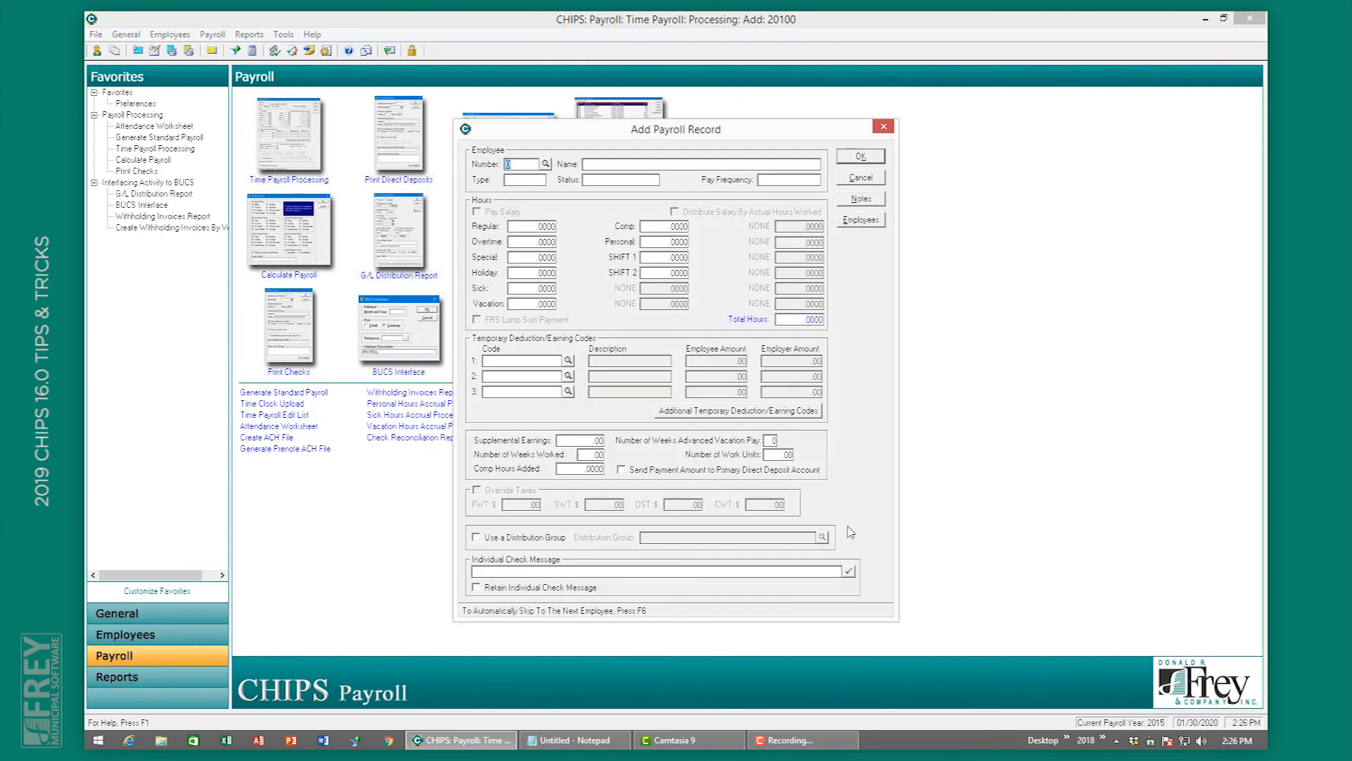
pyautogui.click(857, 178)
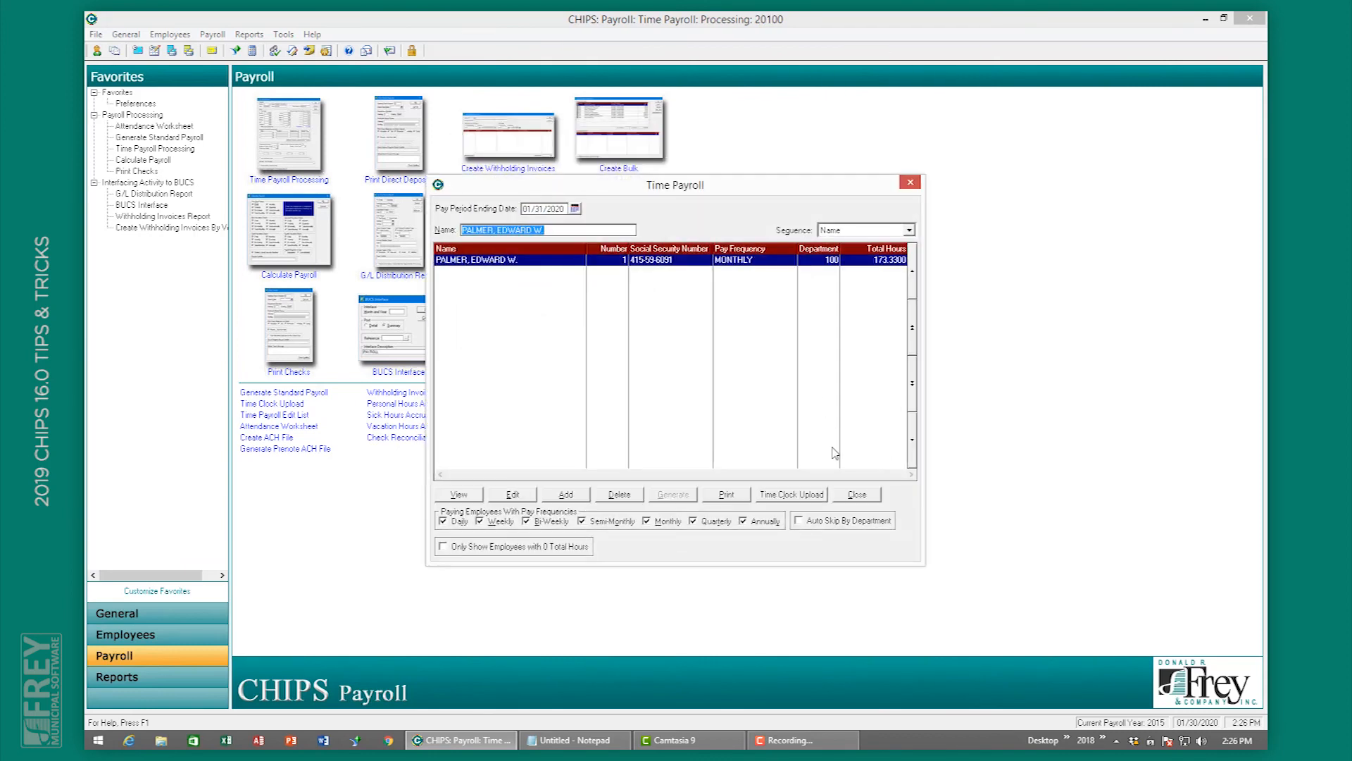
pyautogui.click(852, 497)
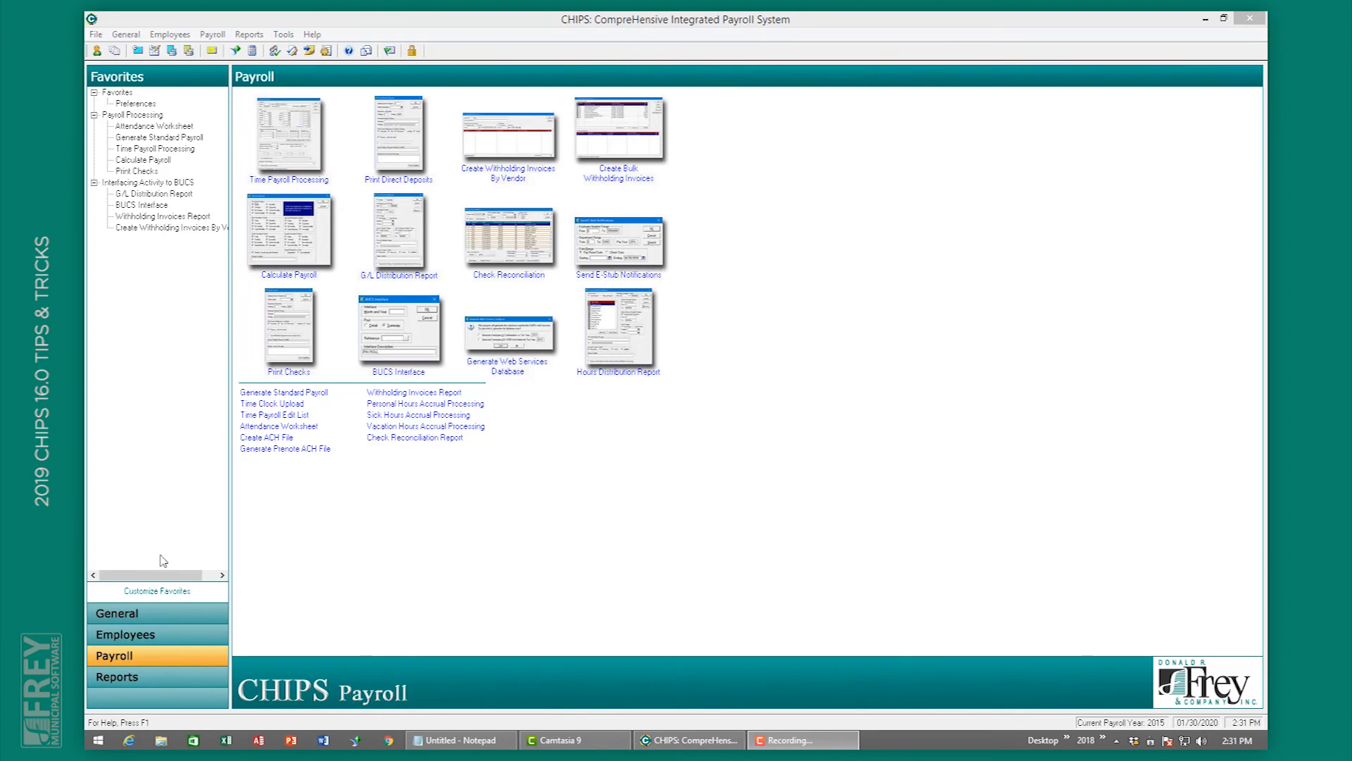
# - Set the SOC Code of the first listed employee to 123456, save the employee record and close the employee list
pyautogui.click(145, 636)
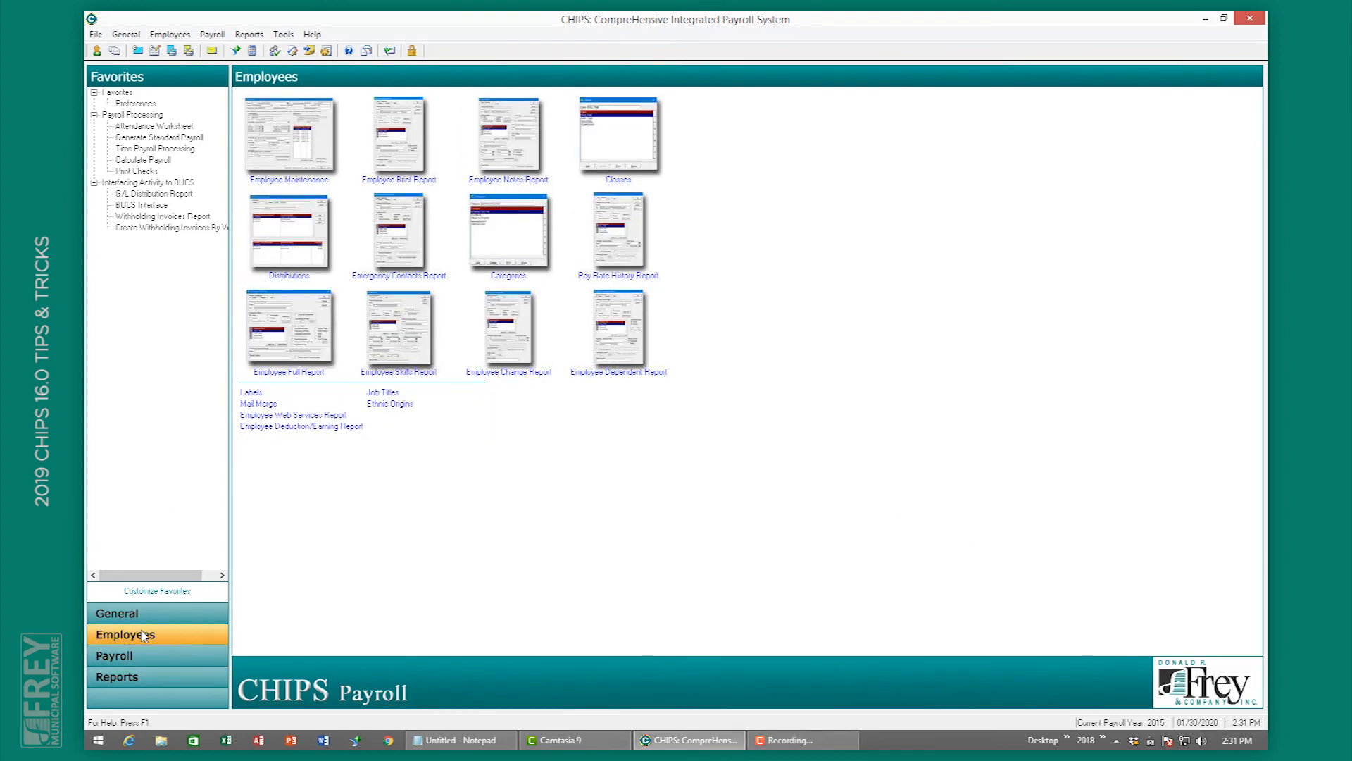
pyautogui.click(315, 161)
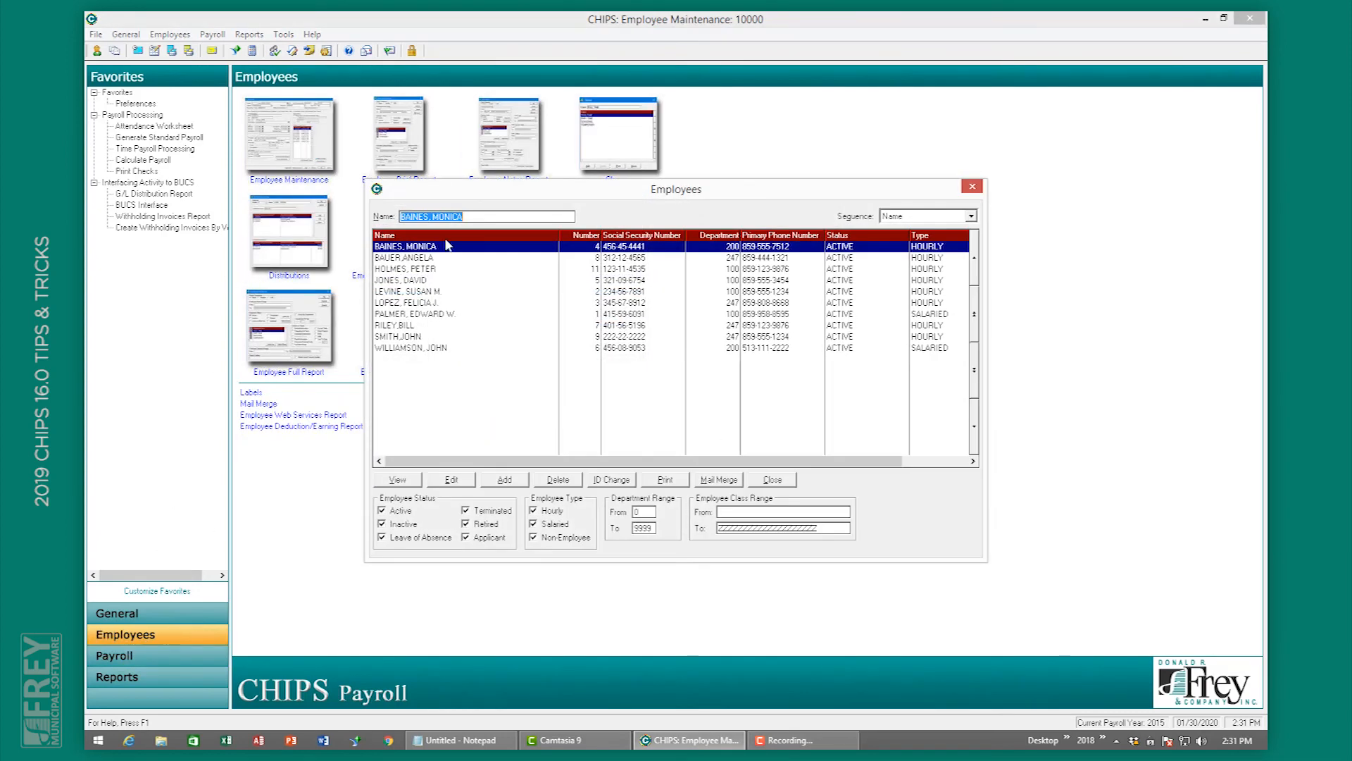
pyautogui.click(447, 245)
pyautogui.doubleClick(448, 245)
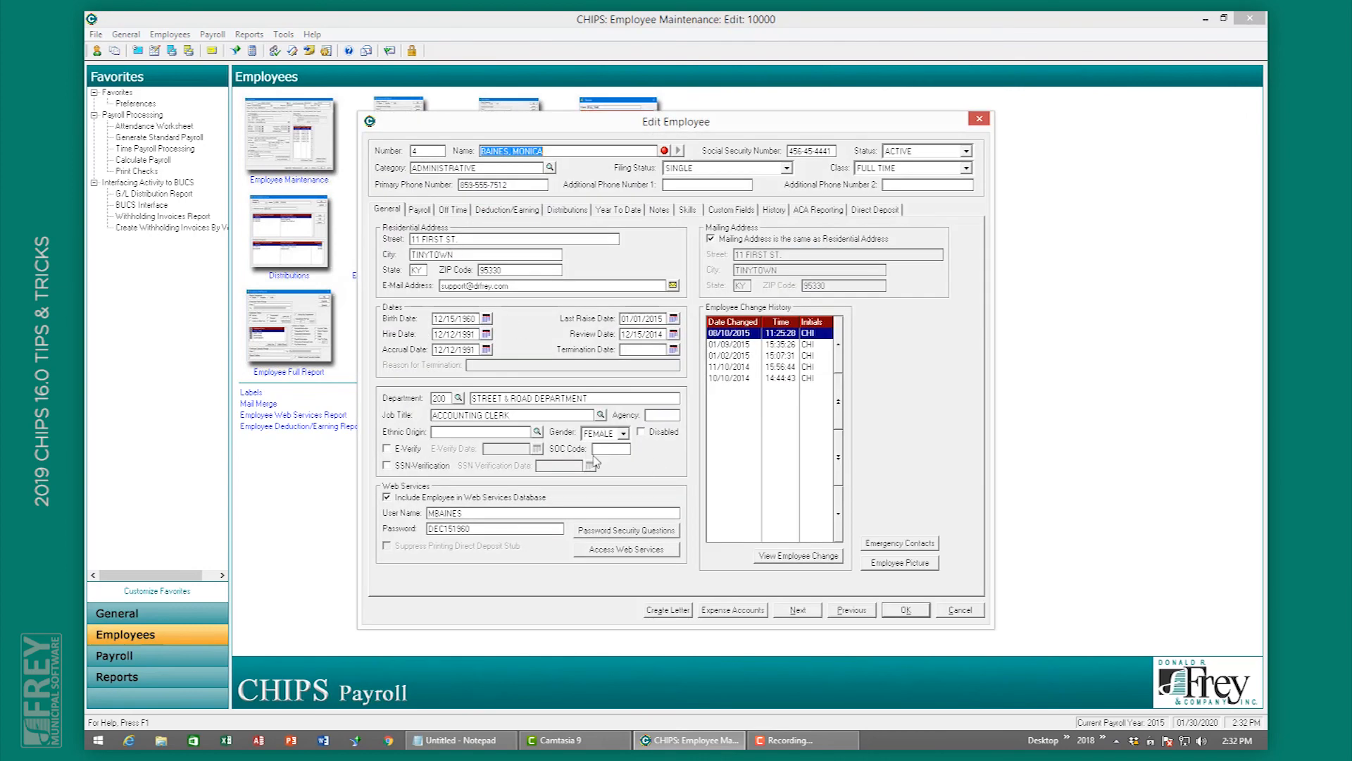
pyautogui.click(604, 450)
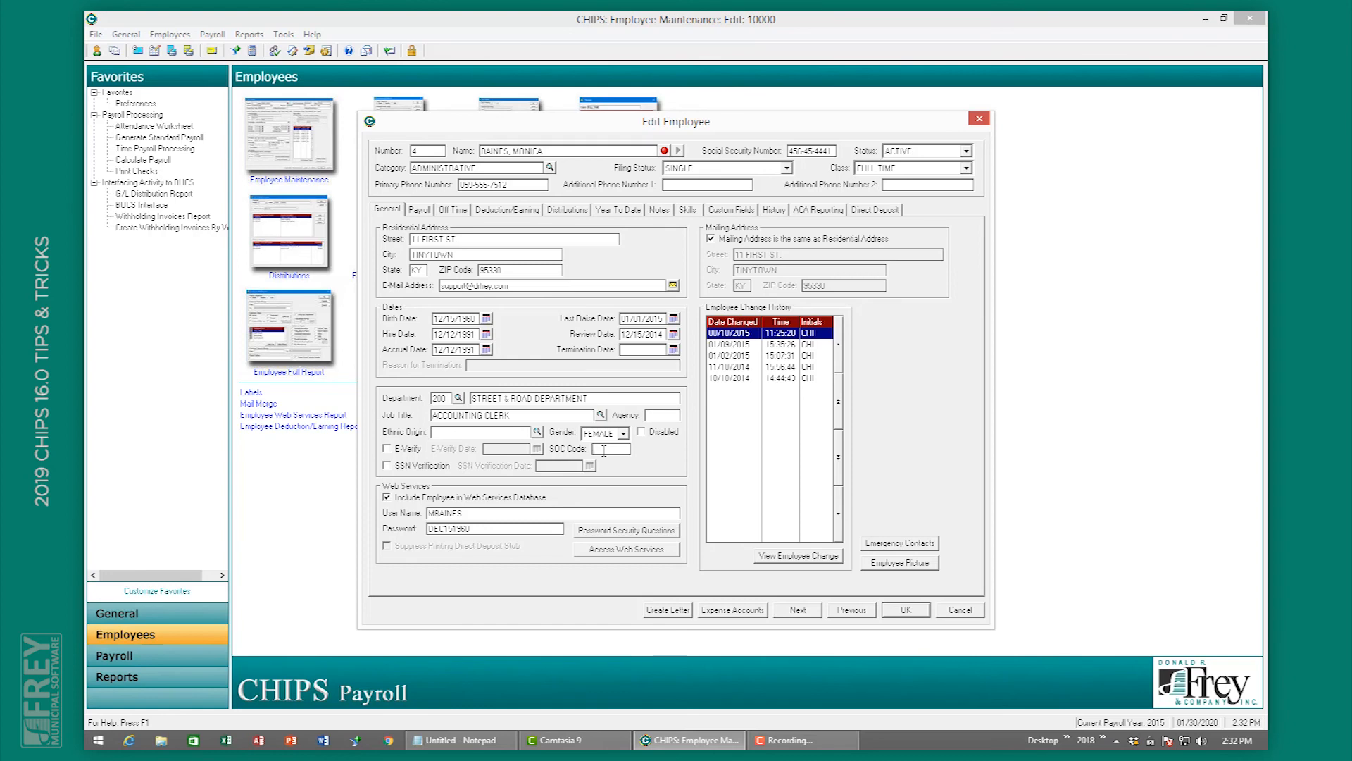
pyautogui.write('123456')
pyautogui.press('Tab')
pyautogui.click(907, 610)
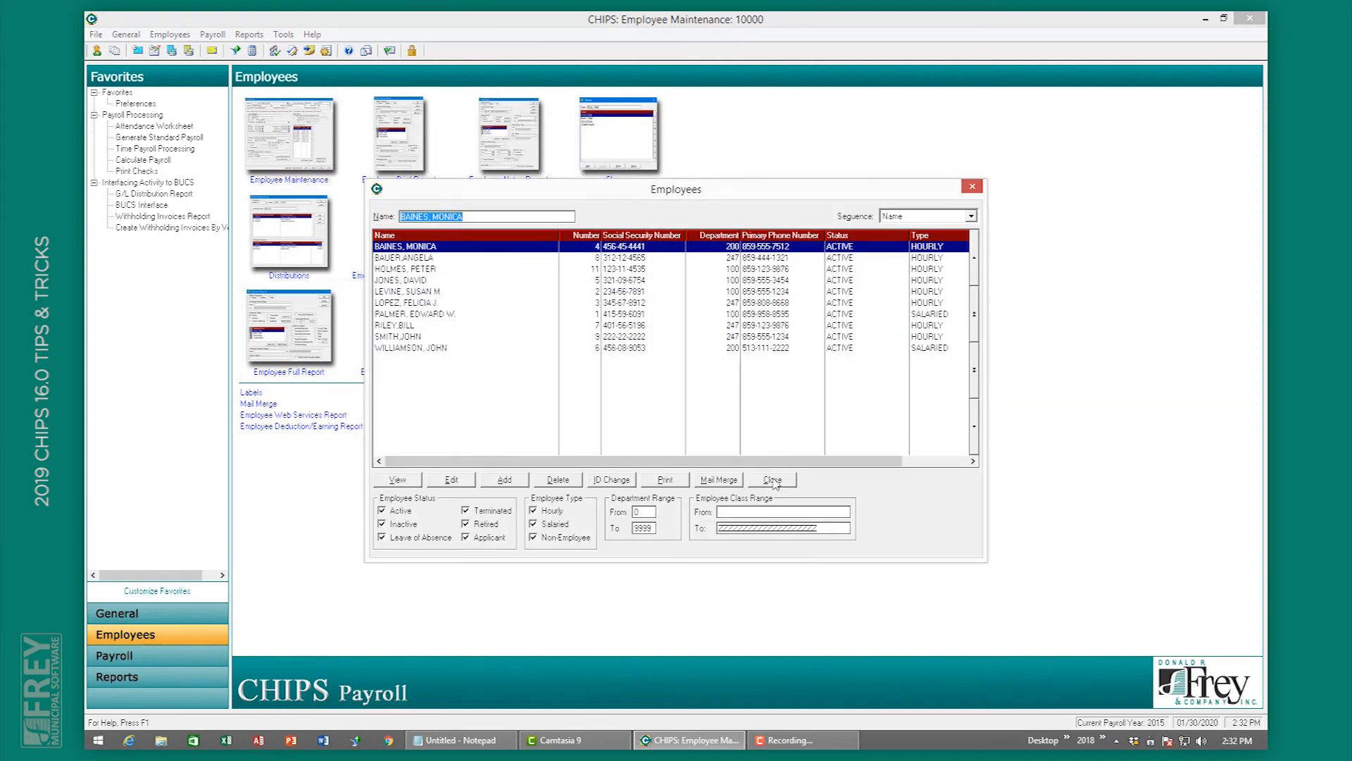
pyautogui.click(773, 476)
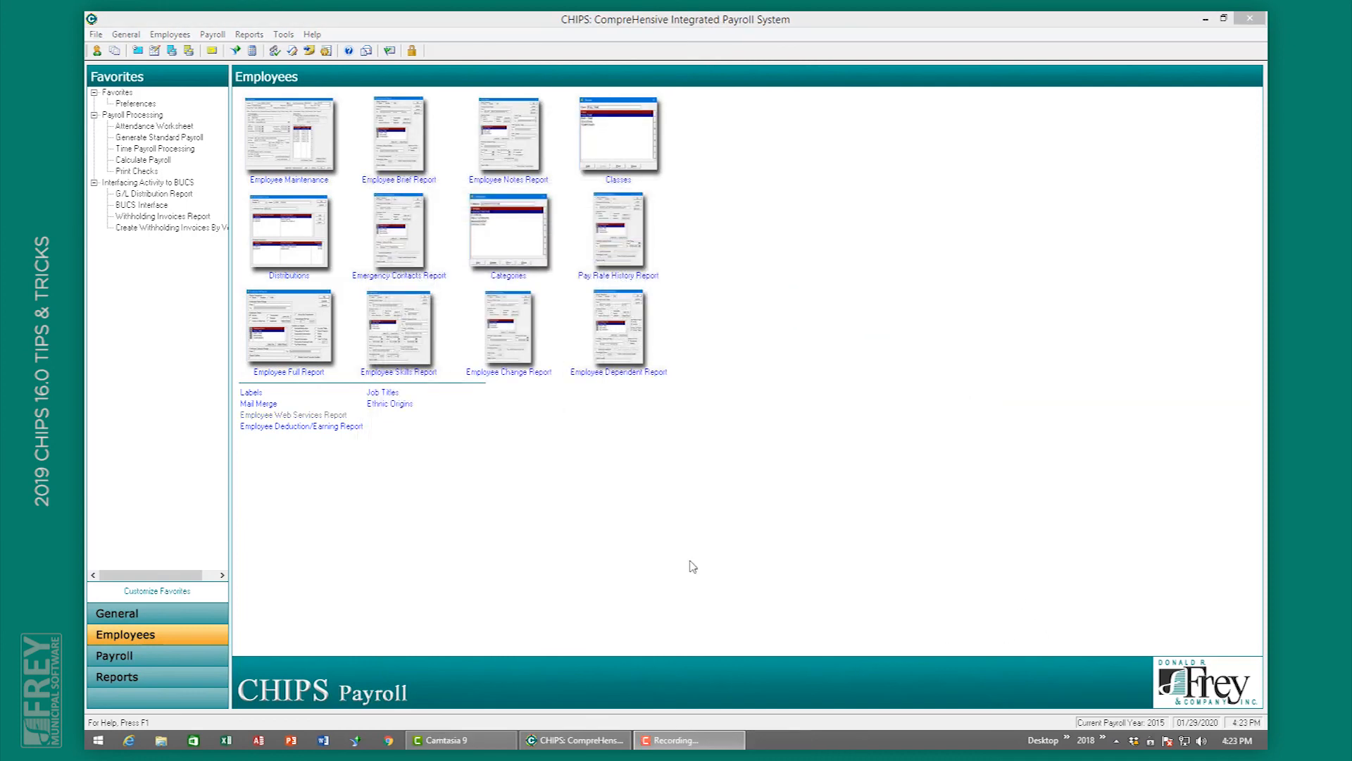